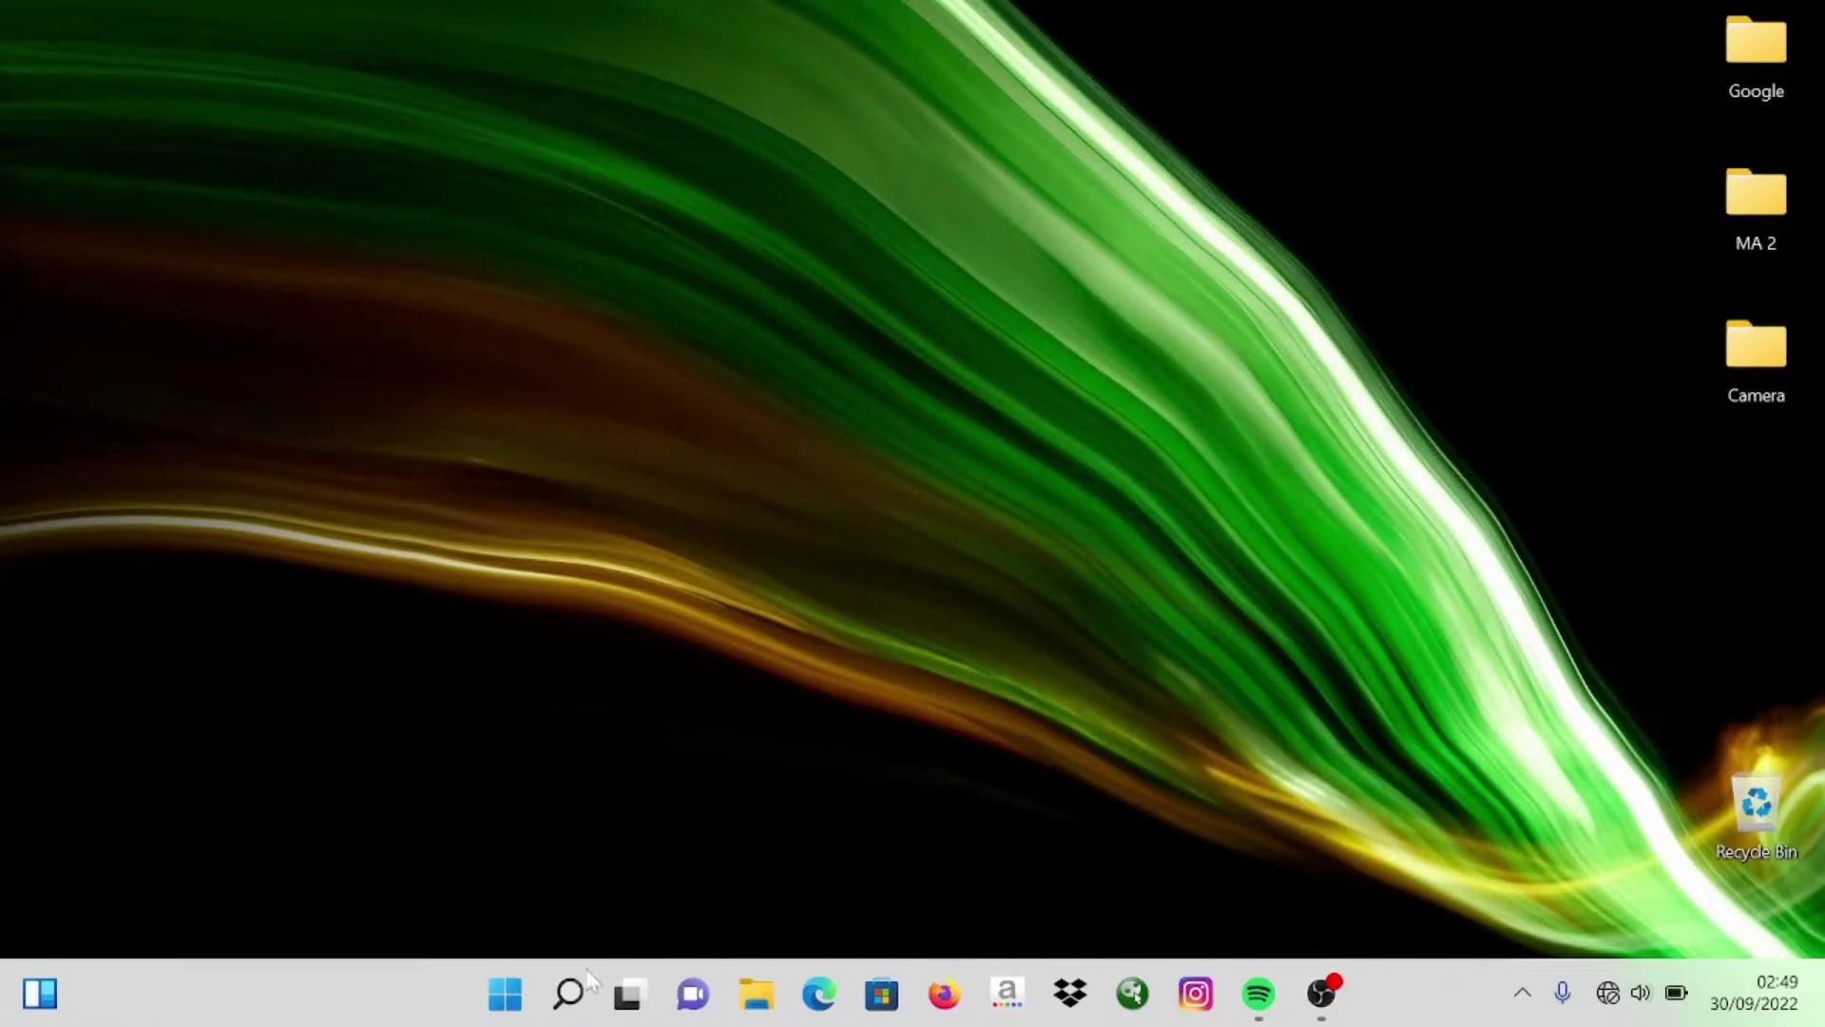
Open Personality Builder in a maximized window and create a new fixture personality
mouse_move(568, 993)
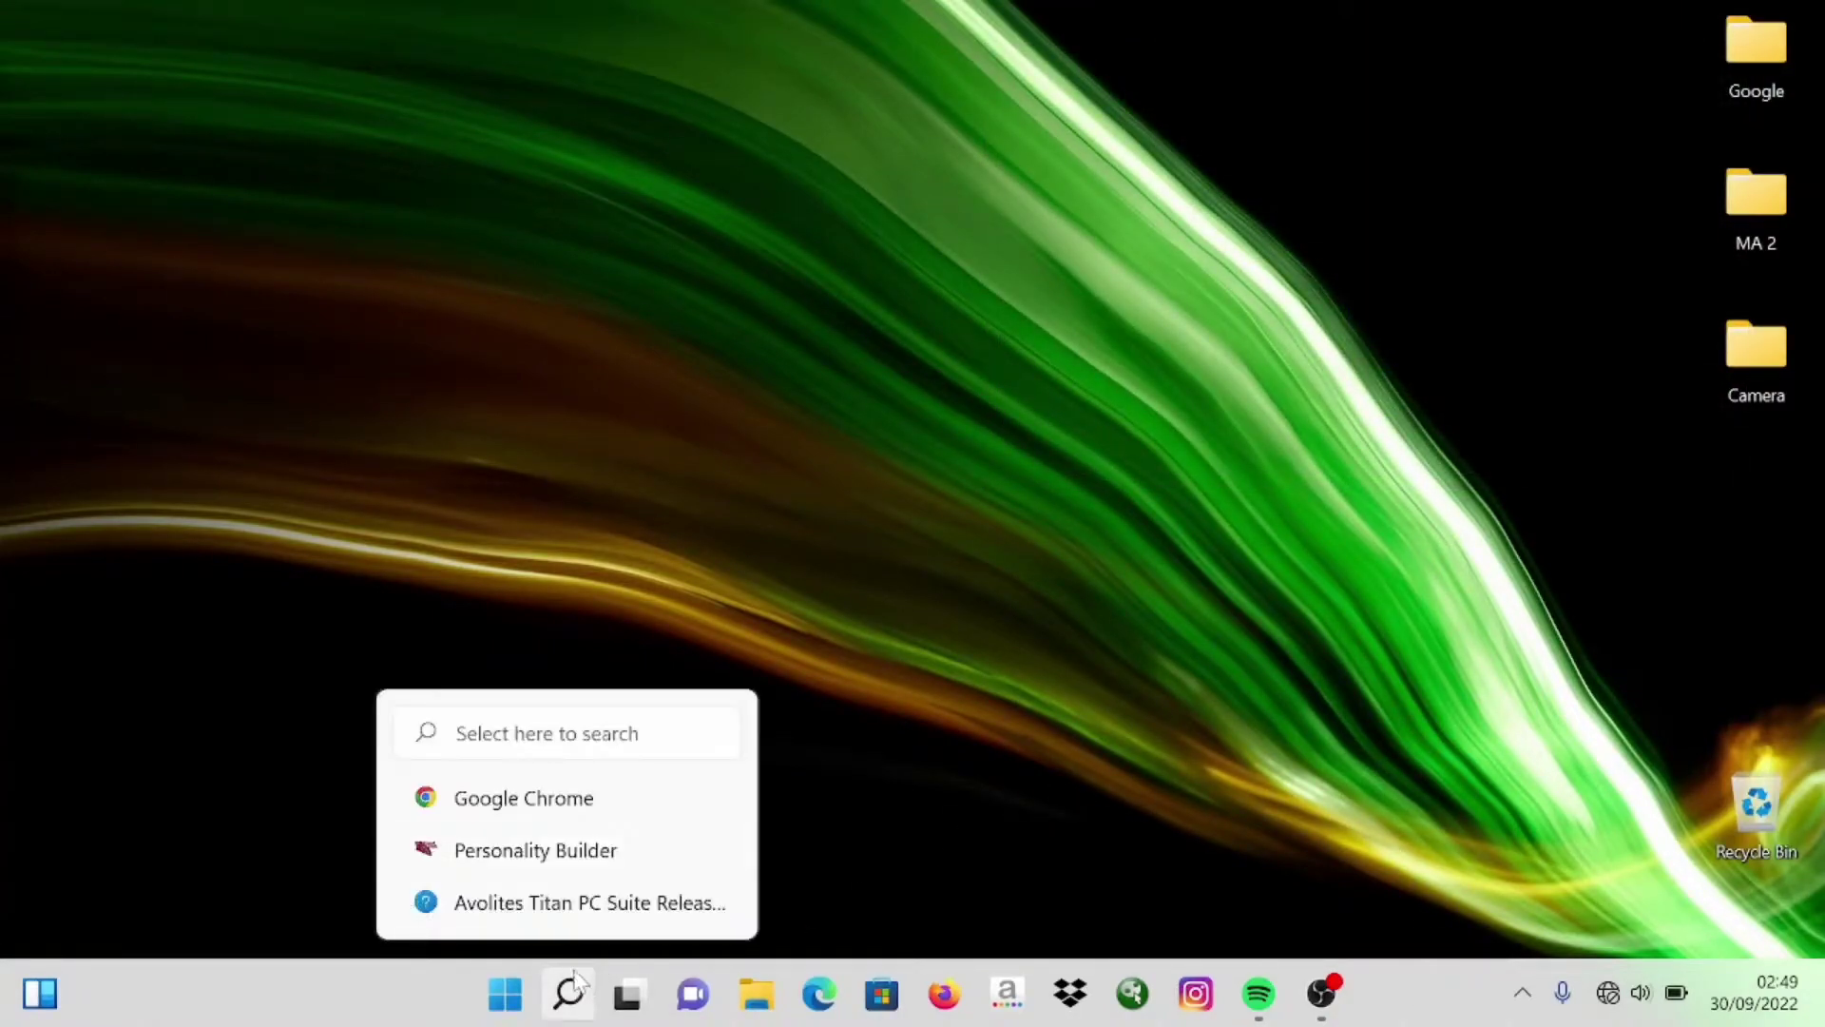
left_click(576, 861)
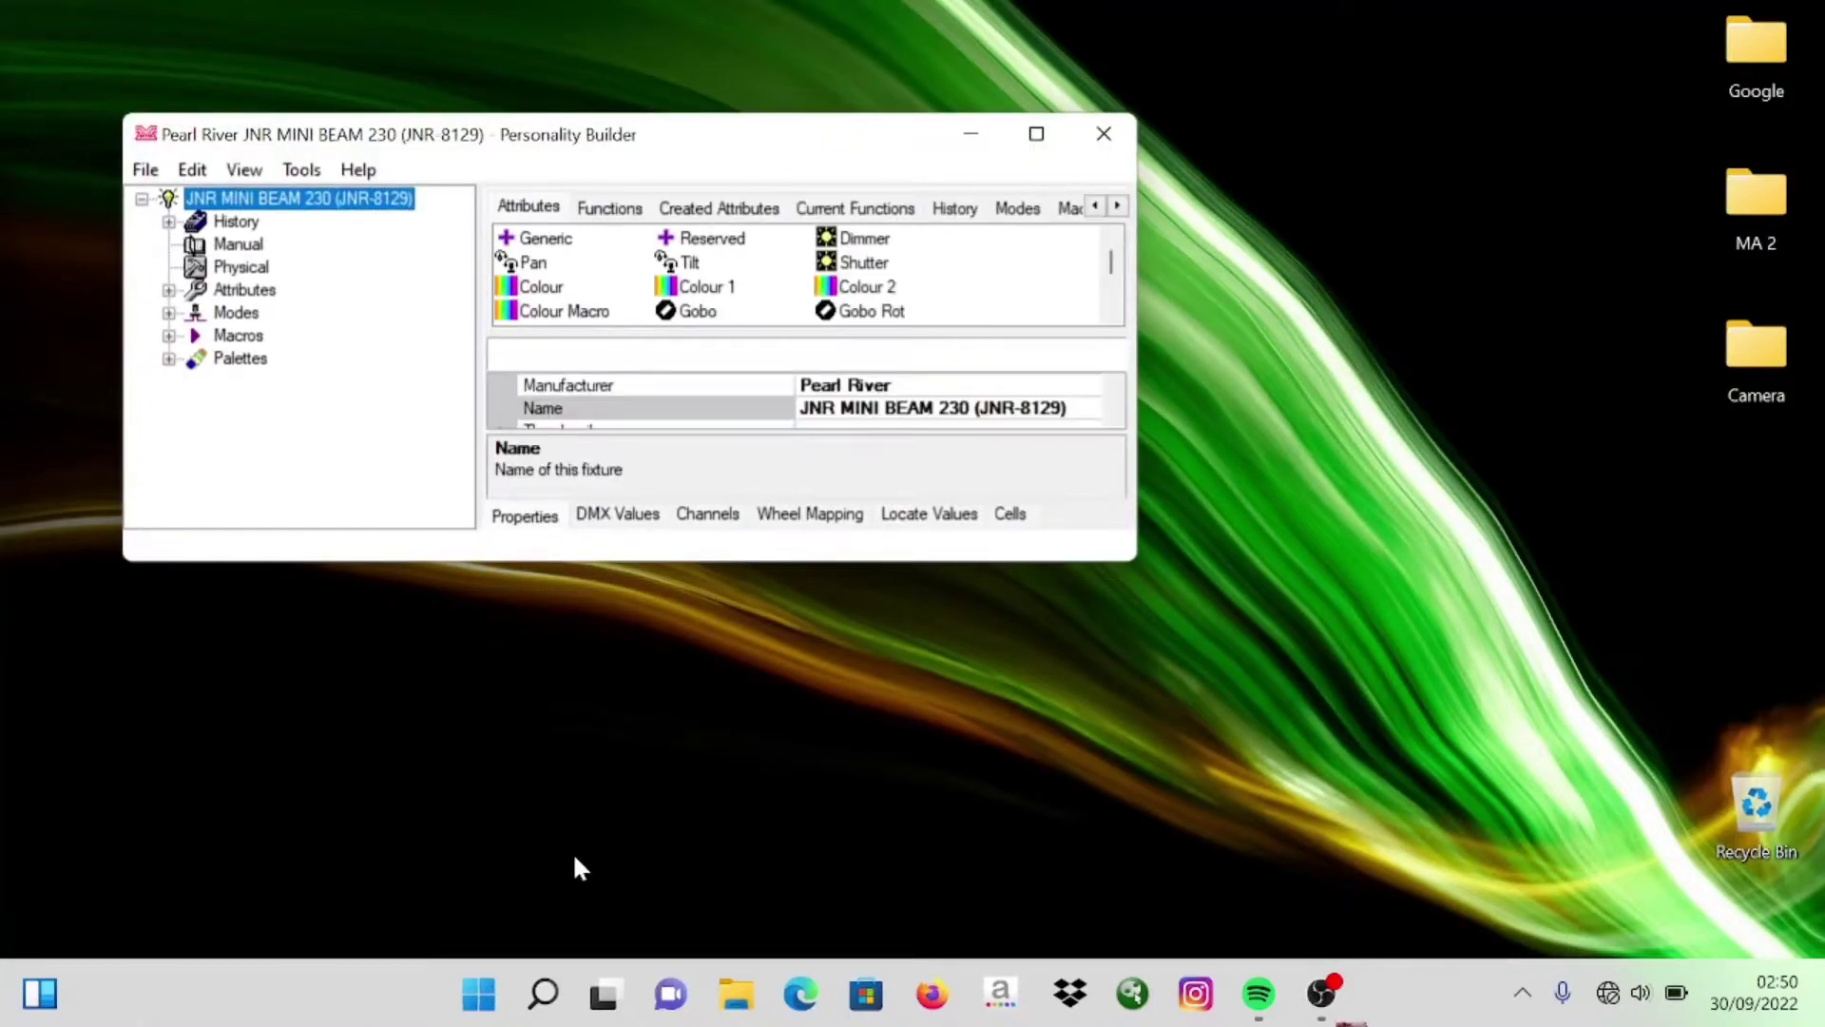
left_click(1036, 133)
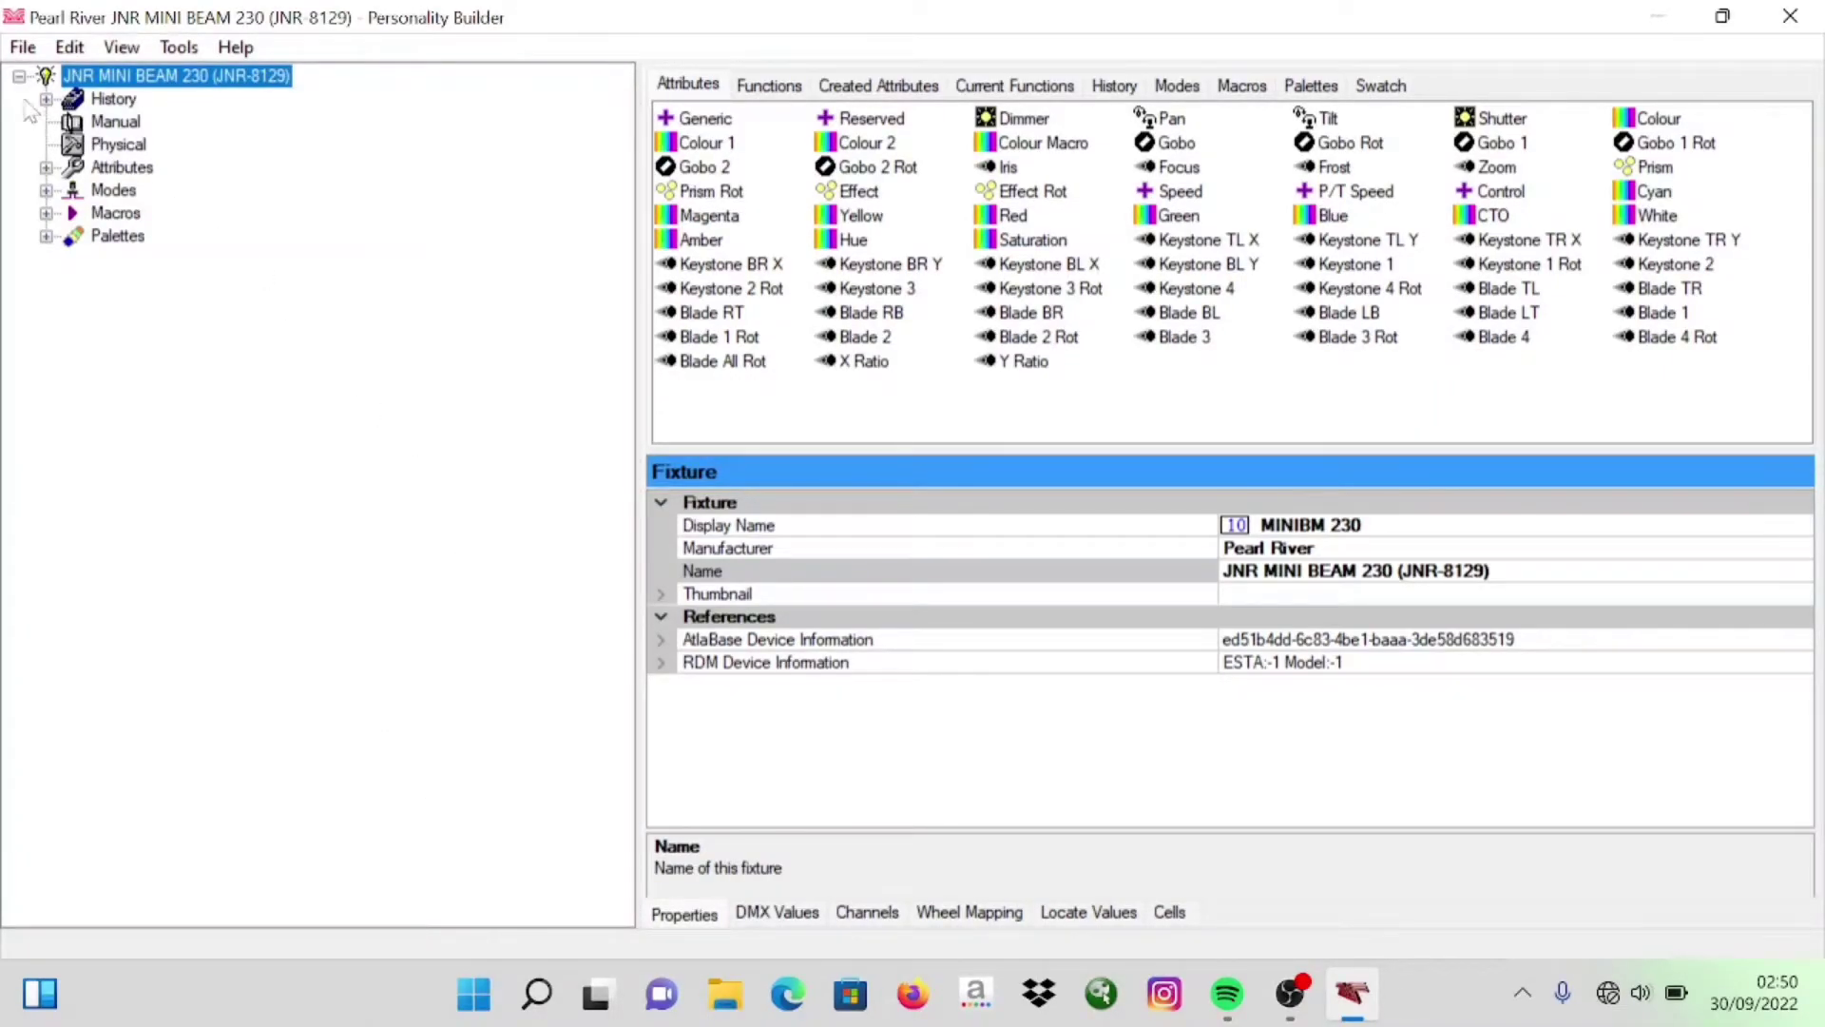
left_click(22, 48)
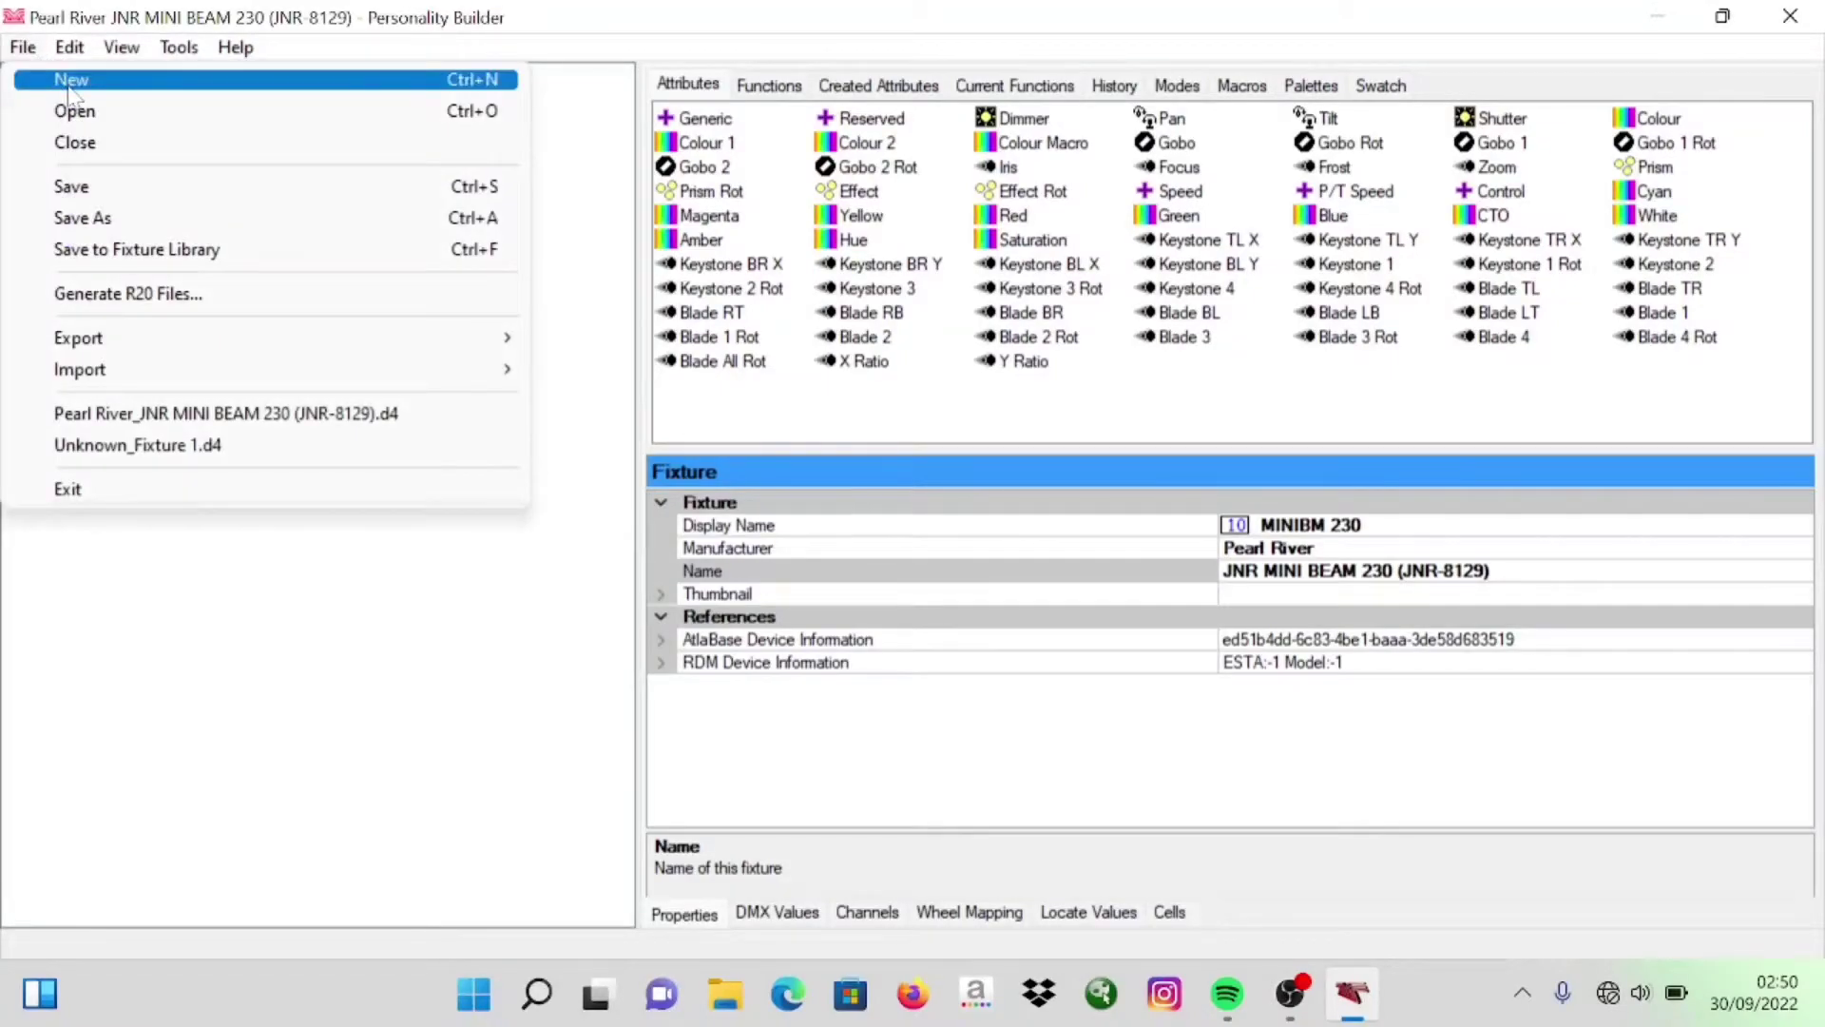
left_click(57, 81)
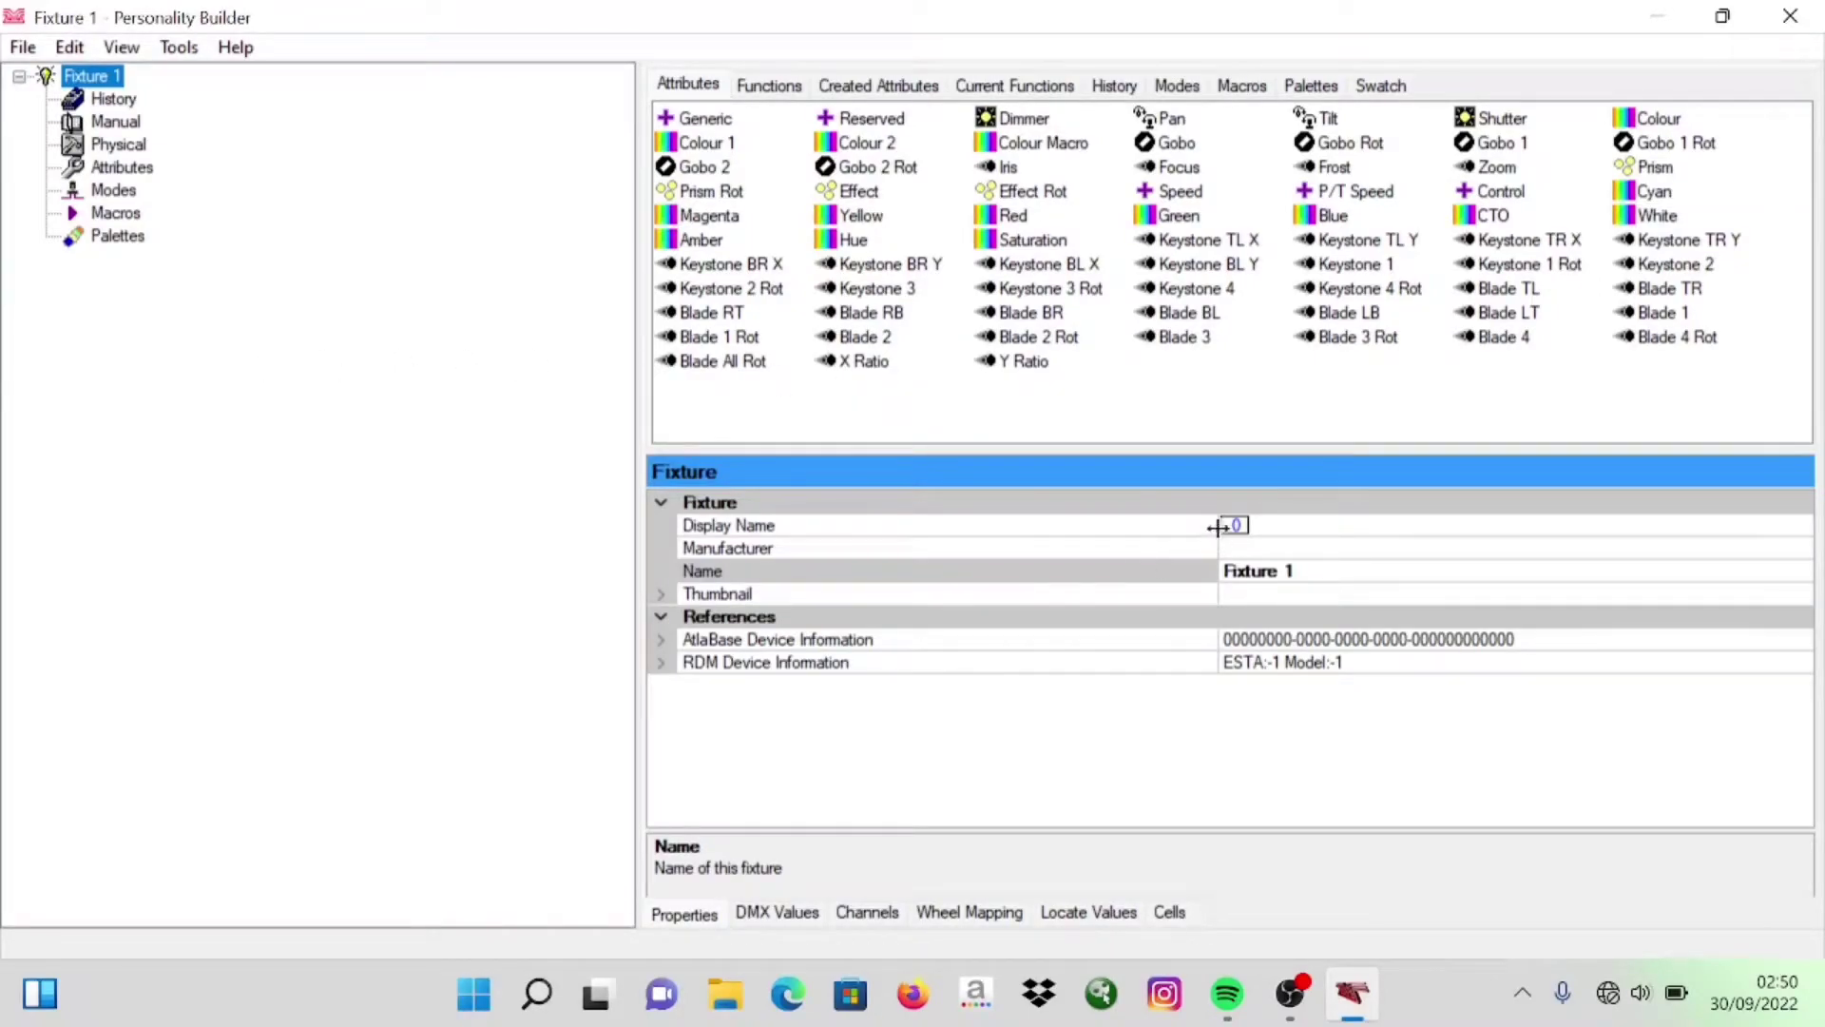
Set the new fixture's display name to LED Par 54 and its manufacturer to Tutorial
left_click(1261, 526)
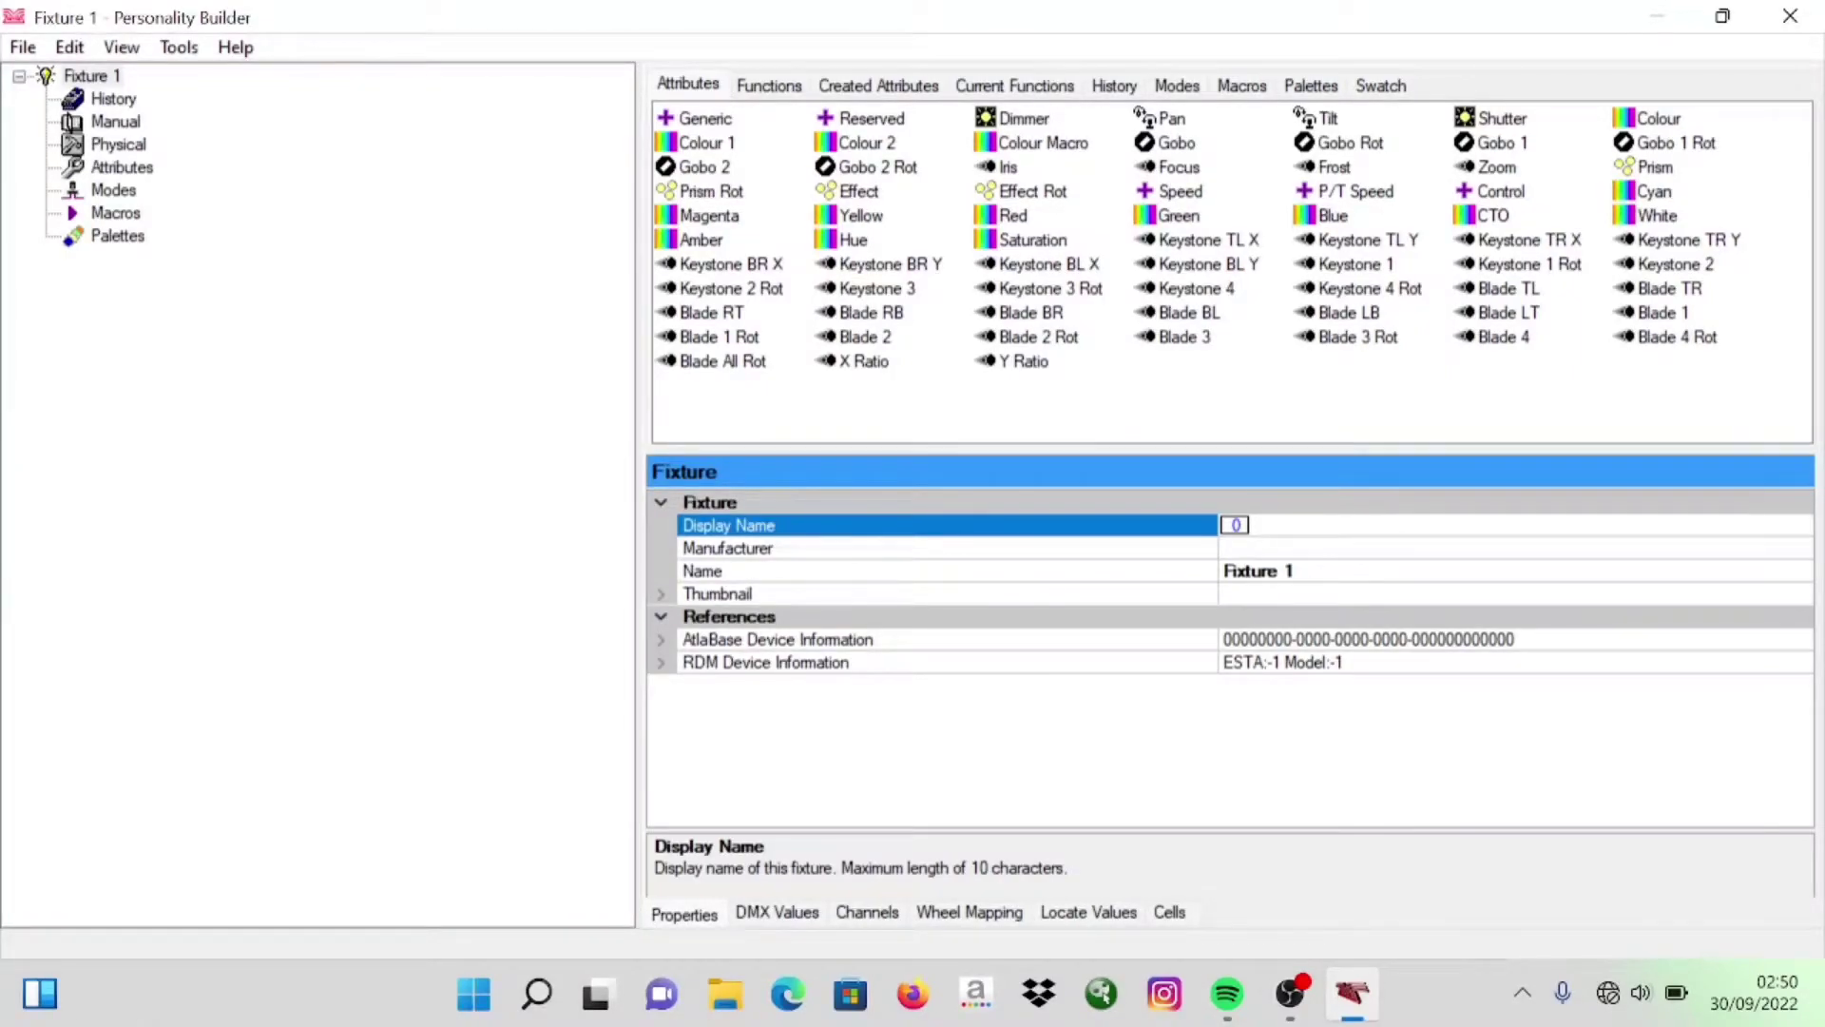
type("L")
key("BackSpace")
type("LED Par 54")
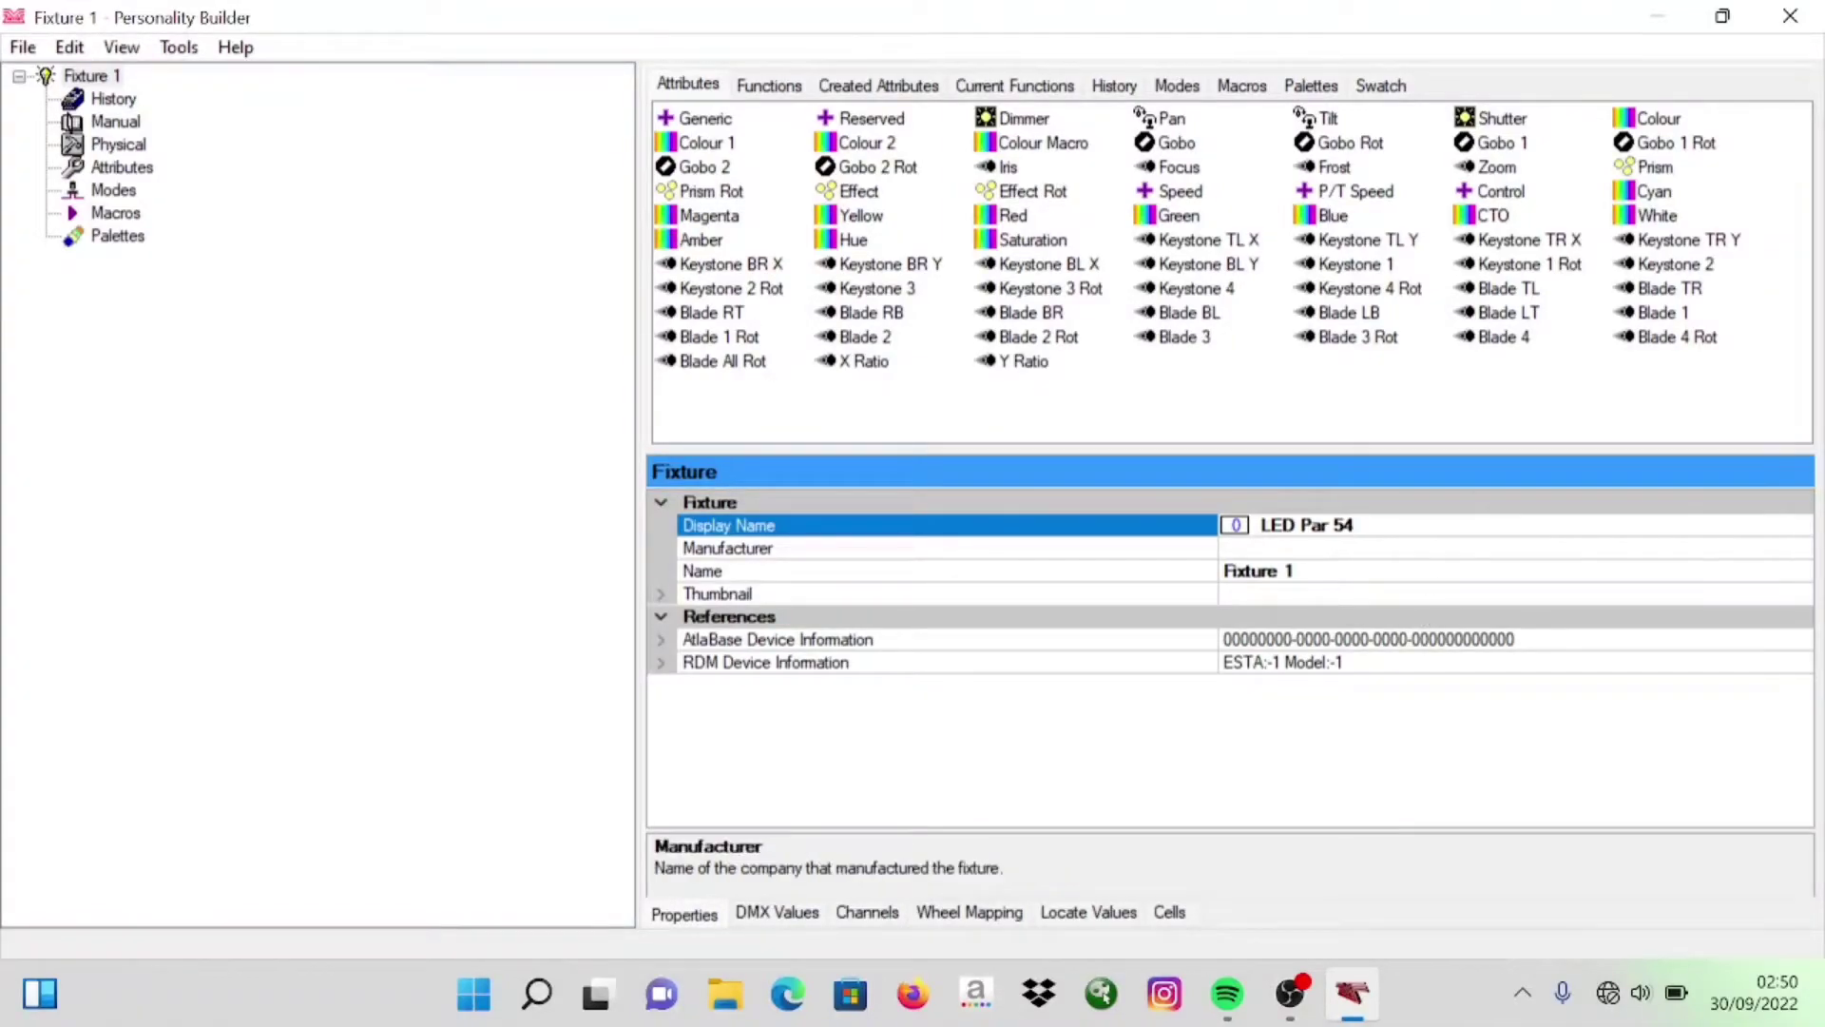
key("Tab")
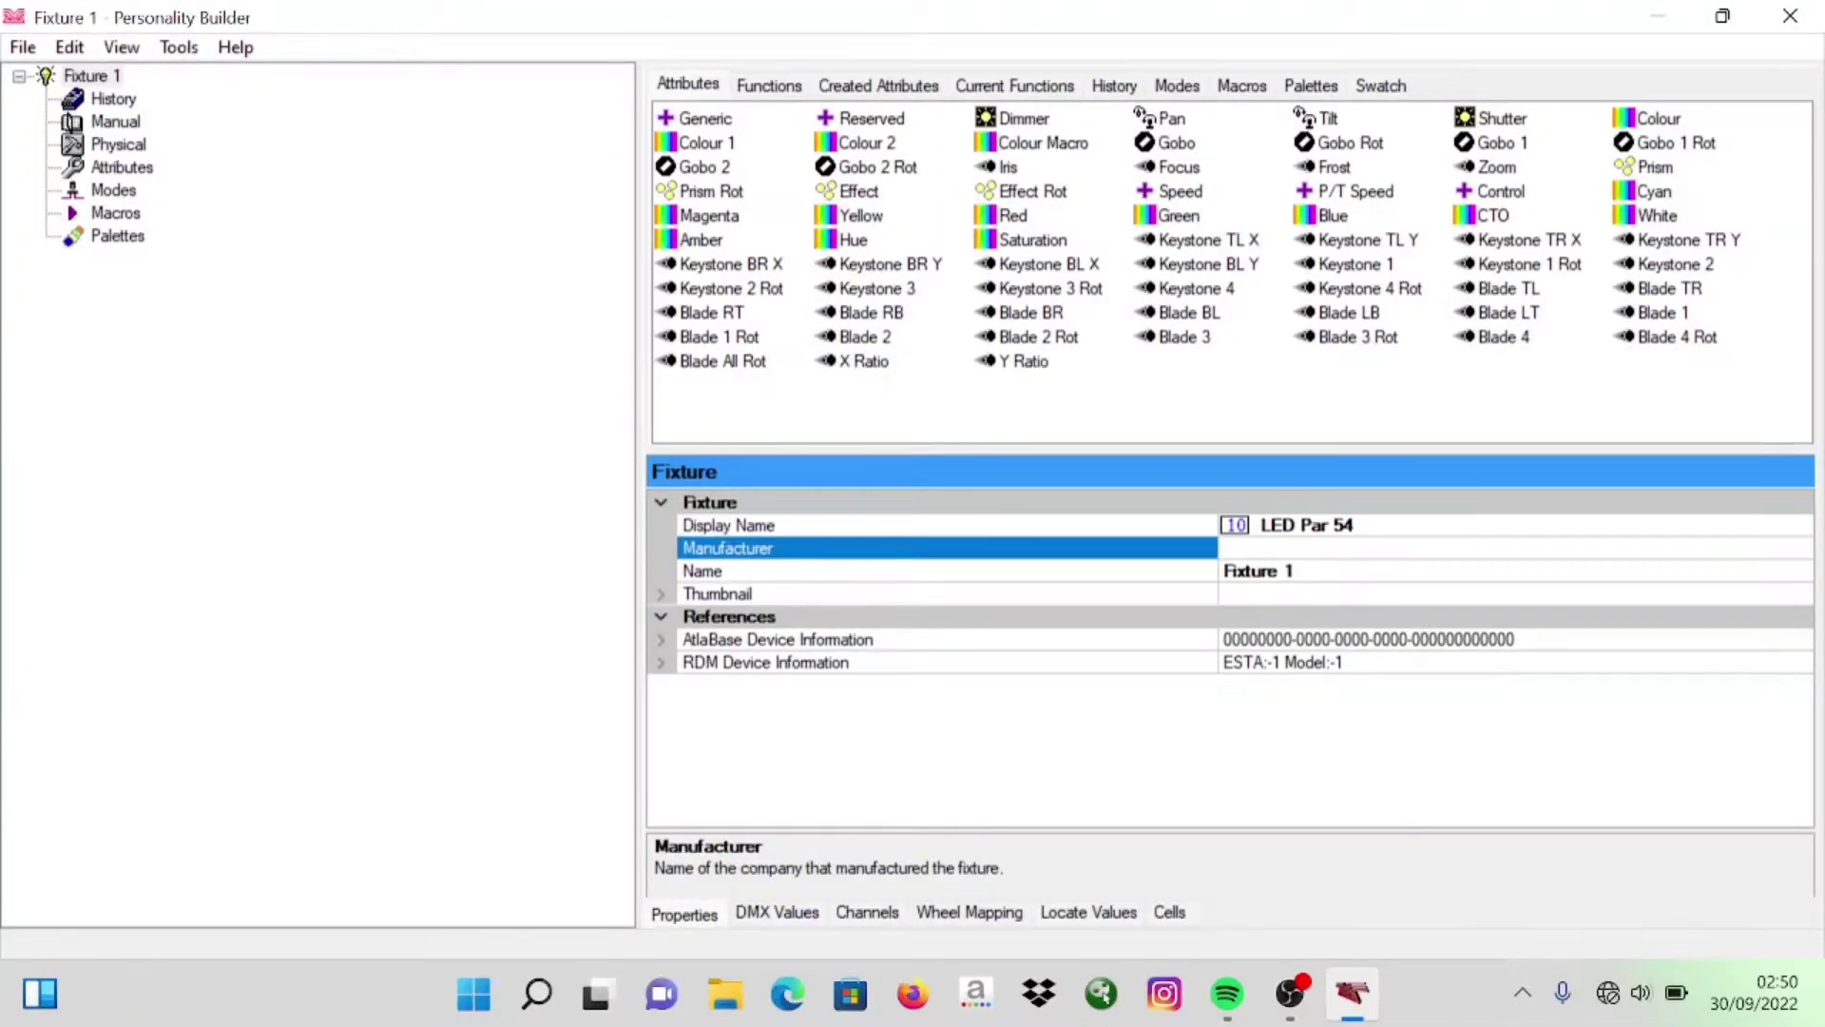
type("Tutorial")
key("Tab")
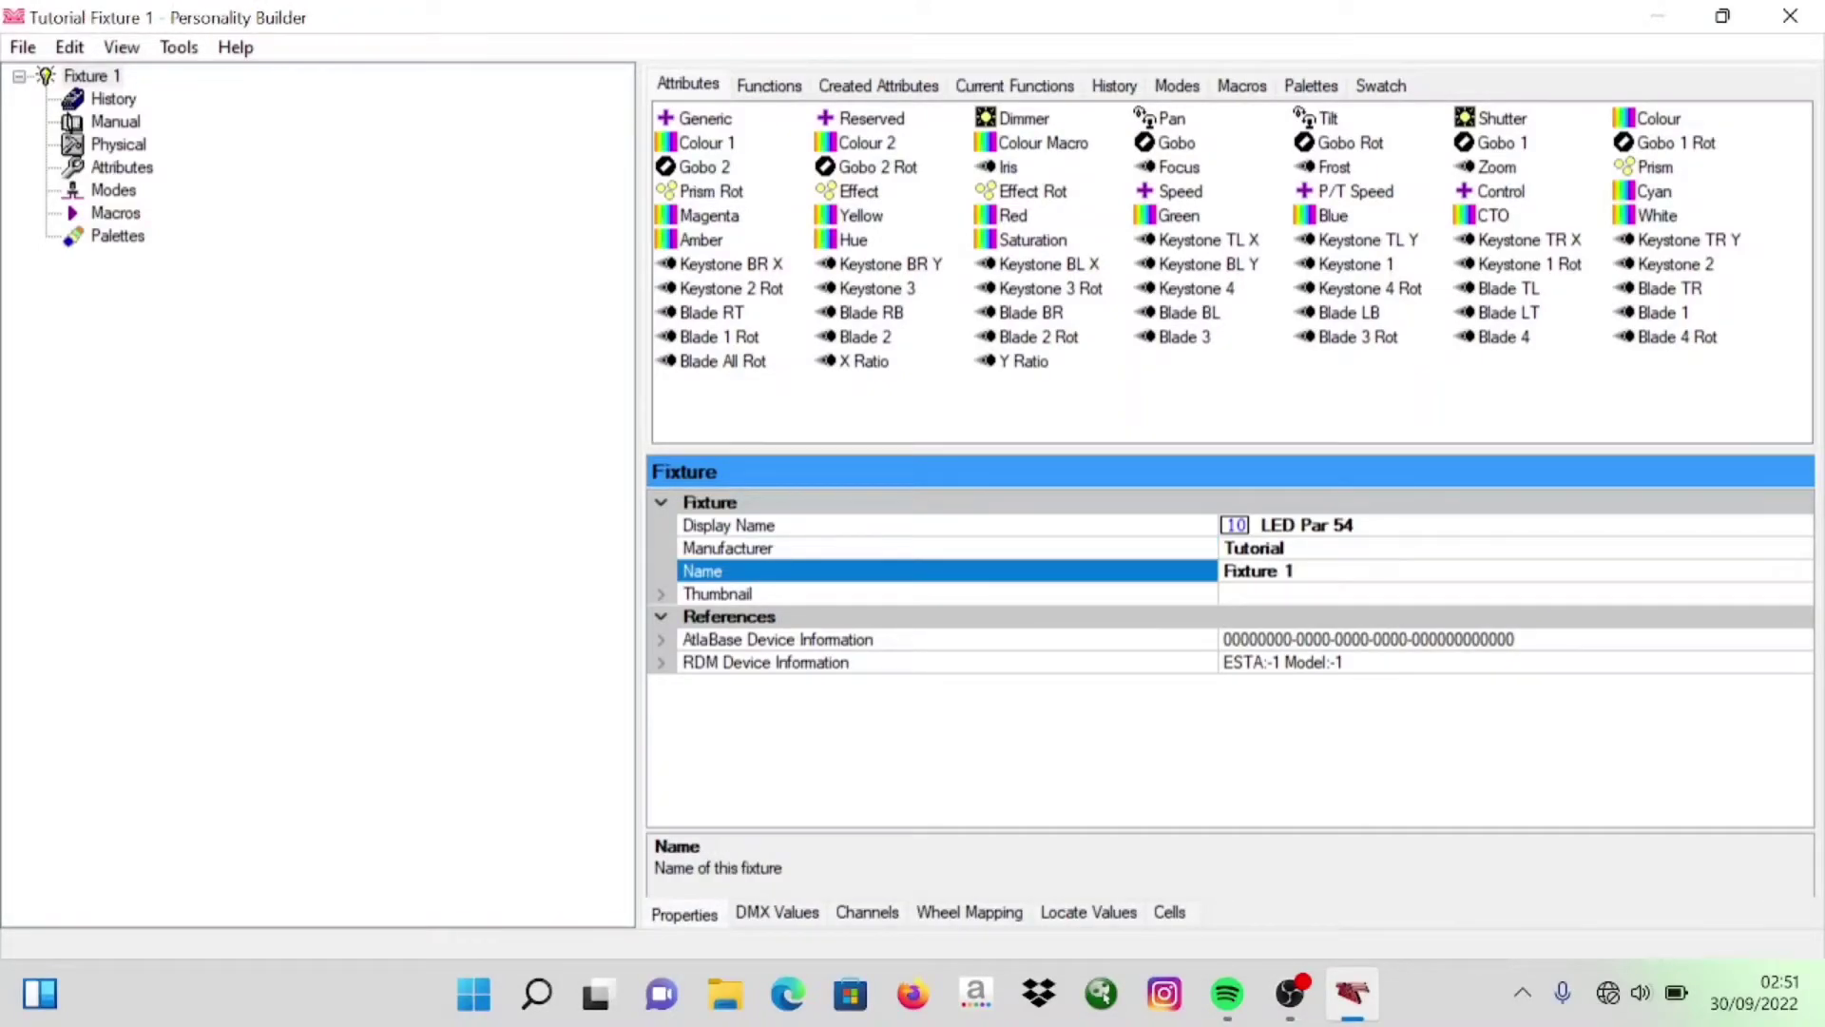
Replace the fixture's default name with LED Par 54
key("BackSpace")
key("BackSpace")
key("BackSpace")
key("BackSpace")
key("BackSpace")
key("BackSpace")
key("BackSpace")
key("BackSpace")
key("BackSpace")
type("Led")
key("BackSpace")
key("BackSpace")
type("ED Par 54")
left_click(1345, 550)
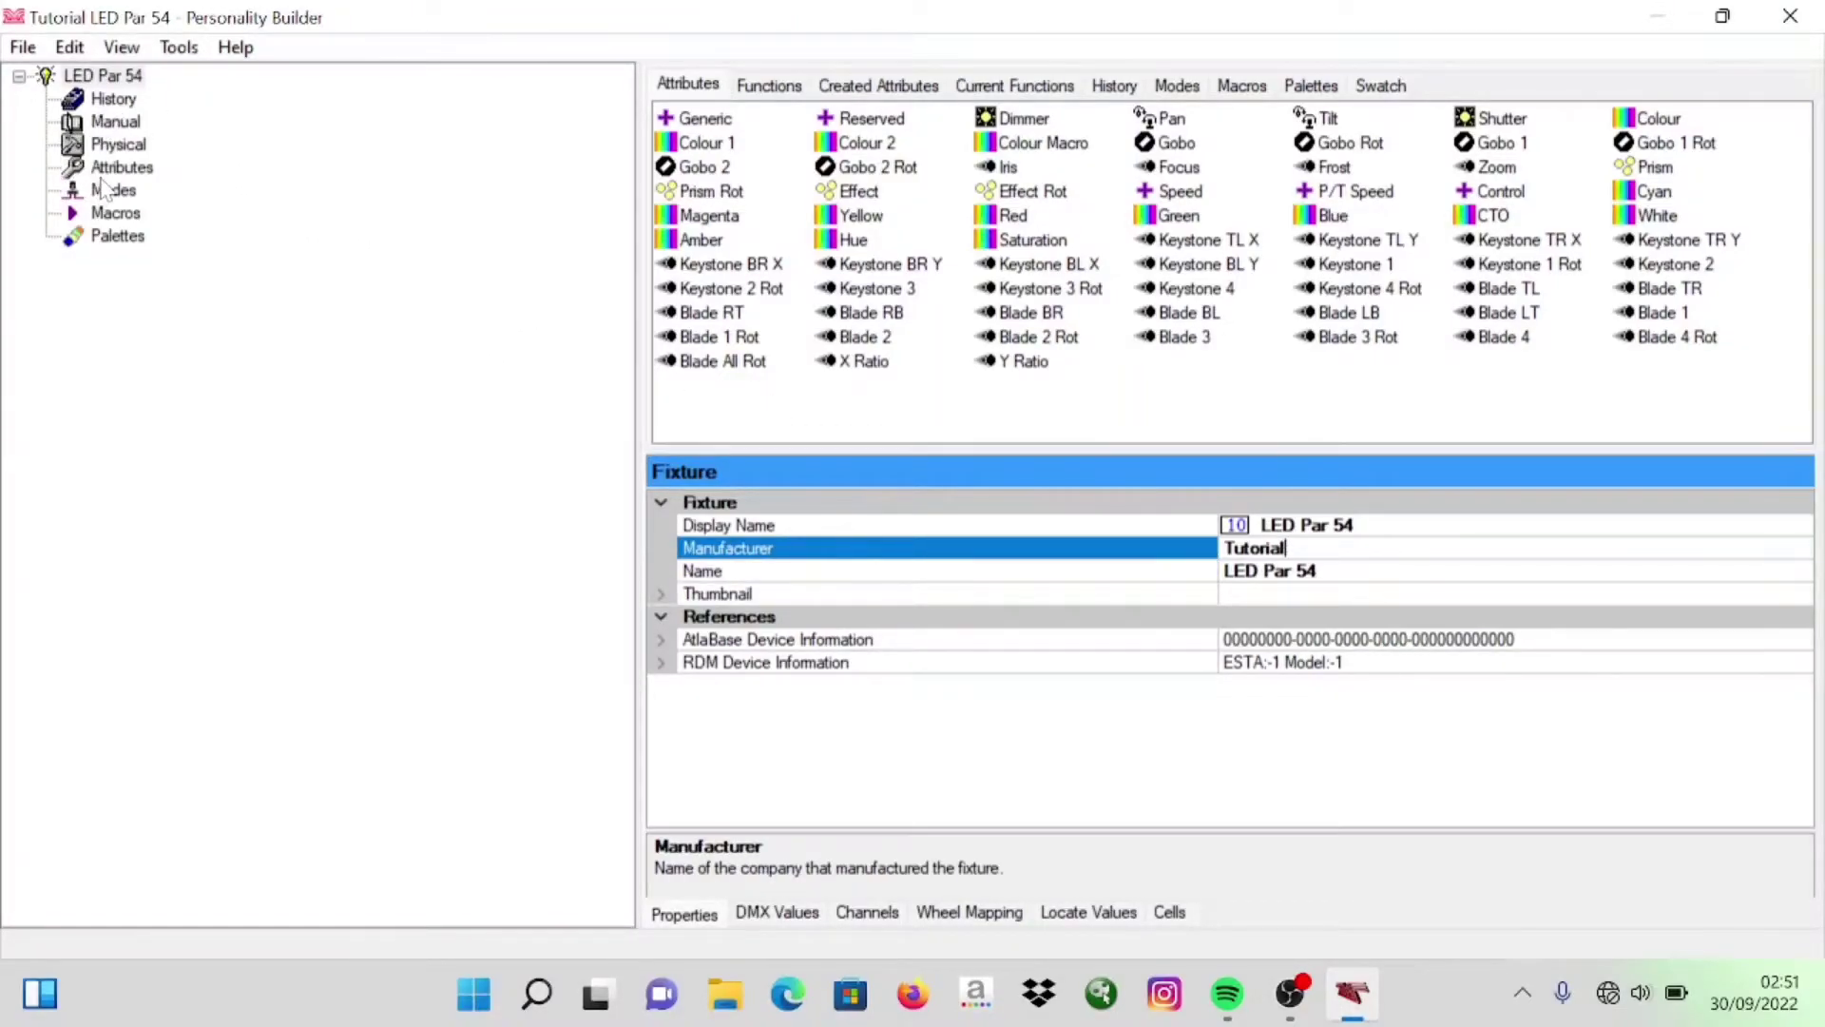
Add Dimmer, Red, Green, Blue and White, in that order, to the fixture's attributes
left_click(104, 179)
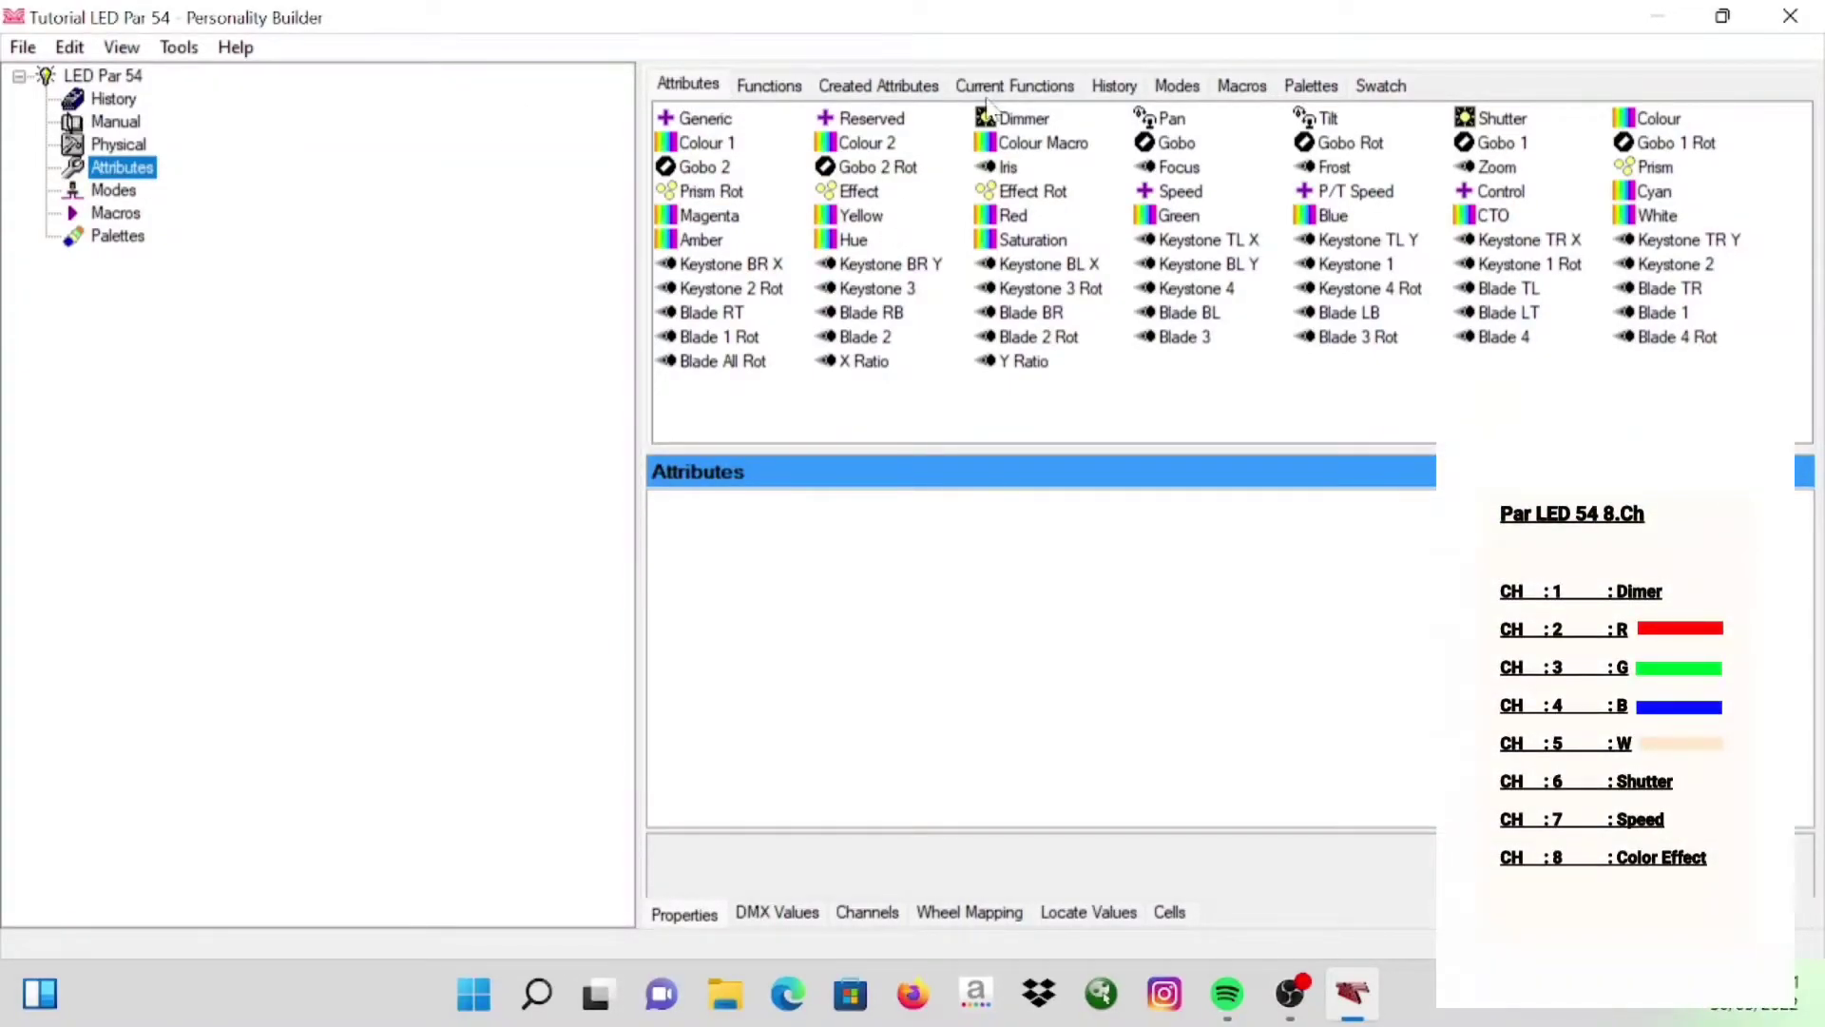
left_click(1013, 127)
double_click(1012, 127)
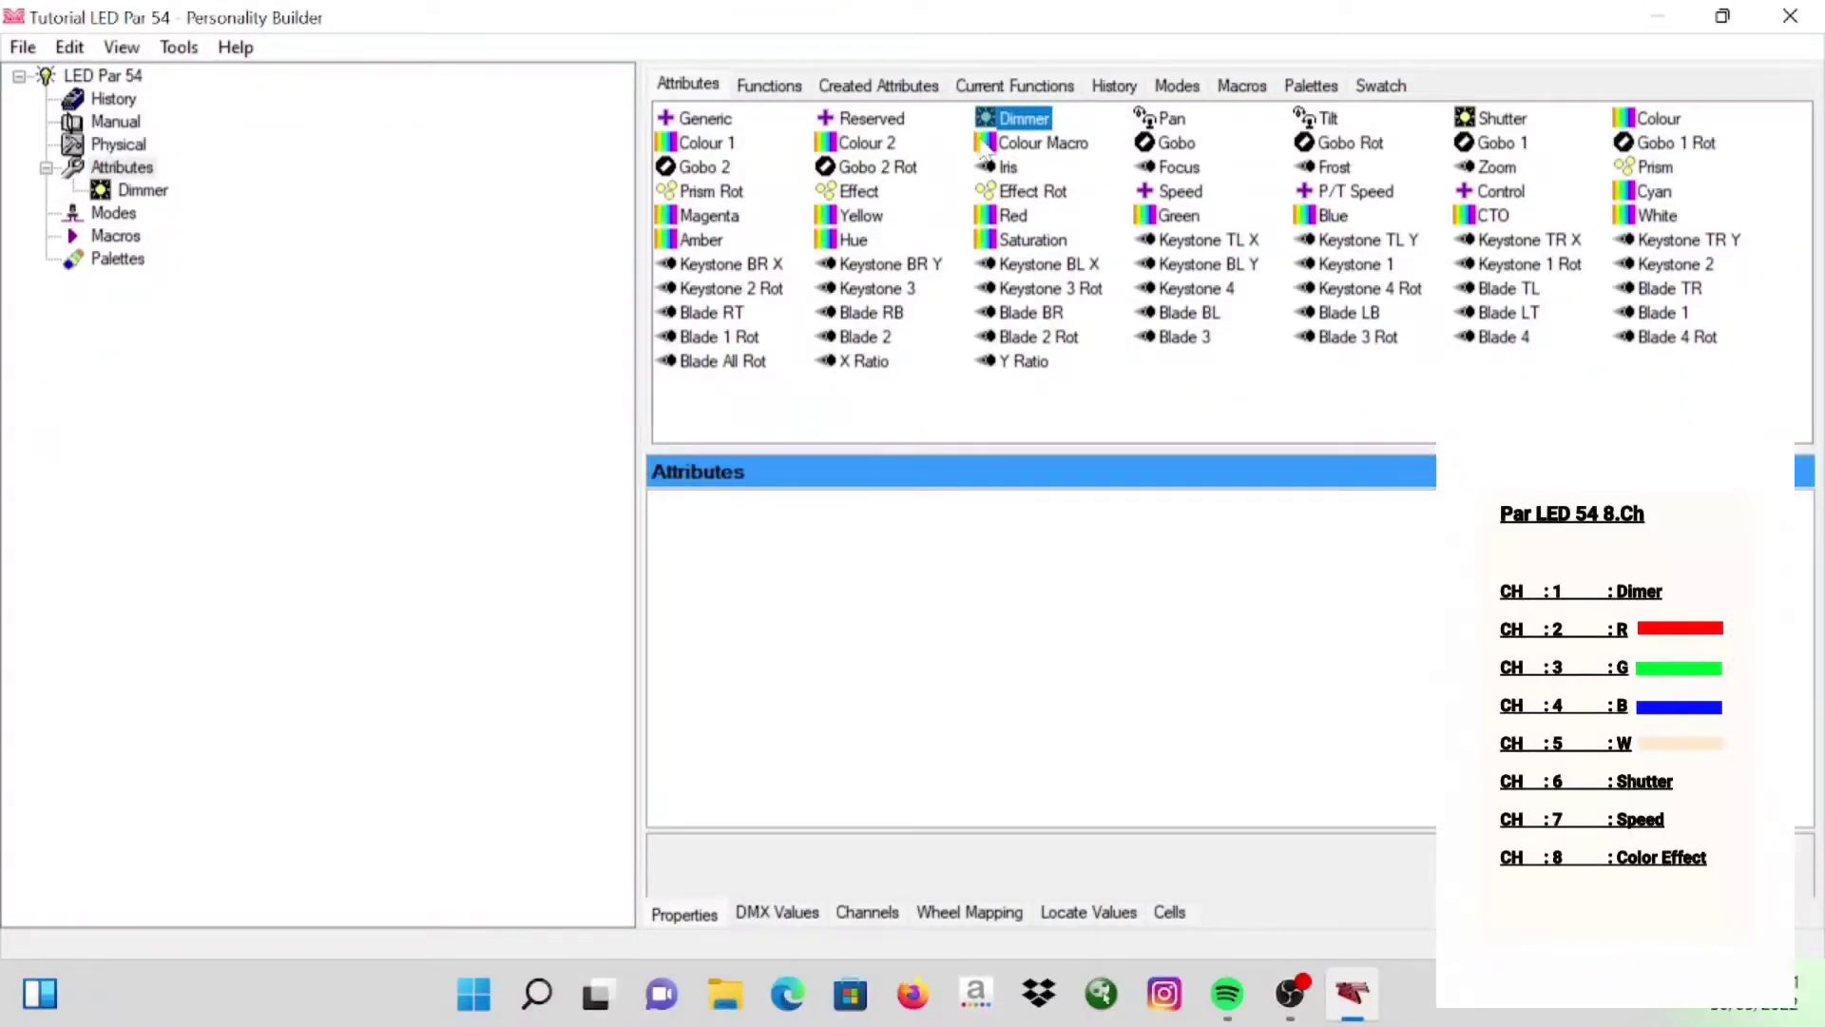
double_click(1012, 216)
double_click(1179, 216)
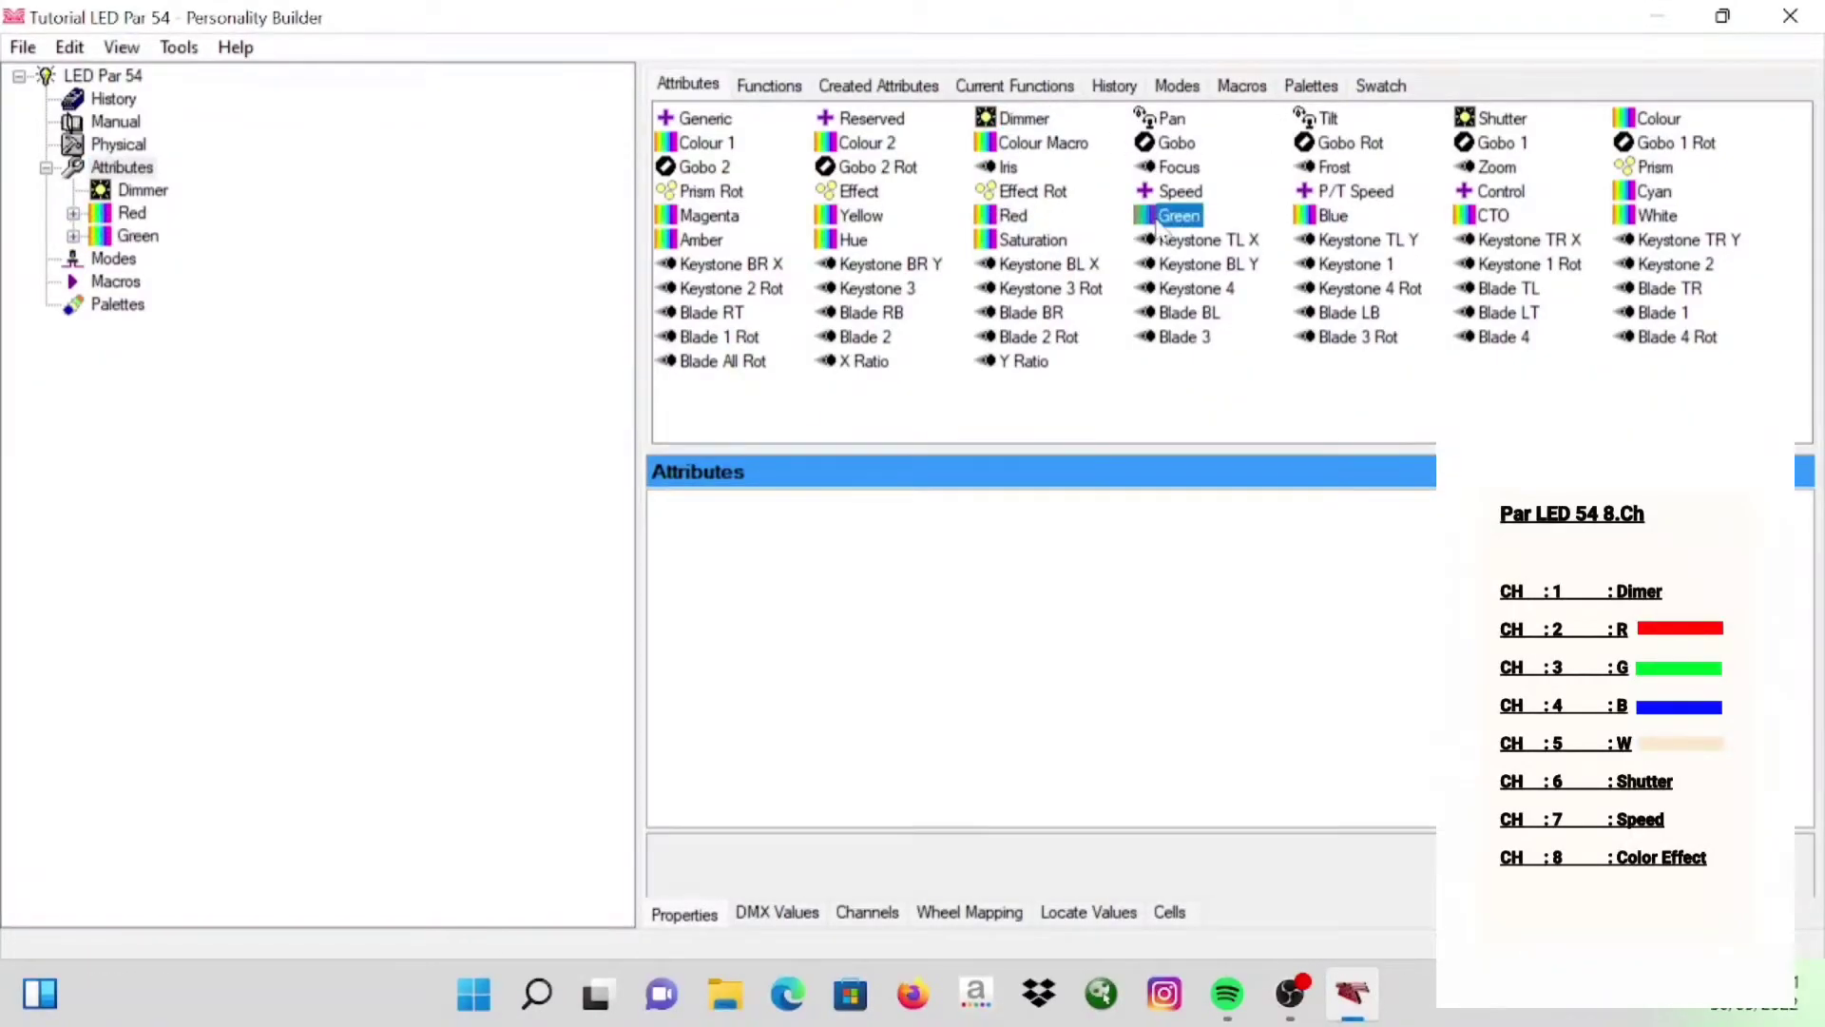
double_click(1326, 216)
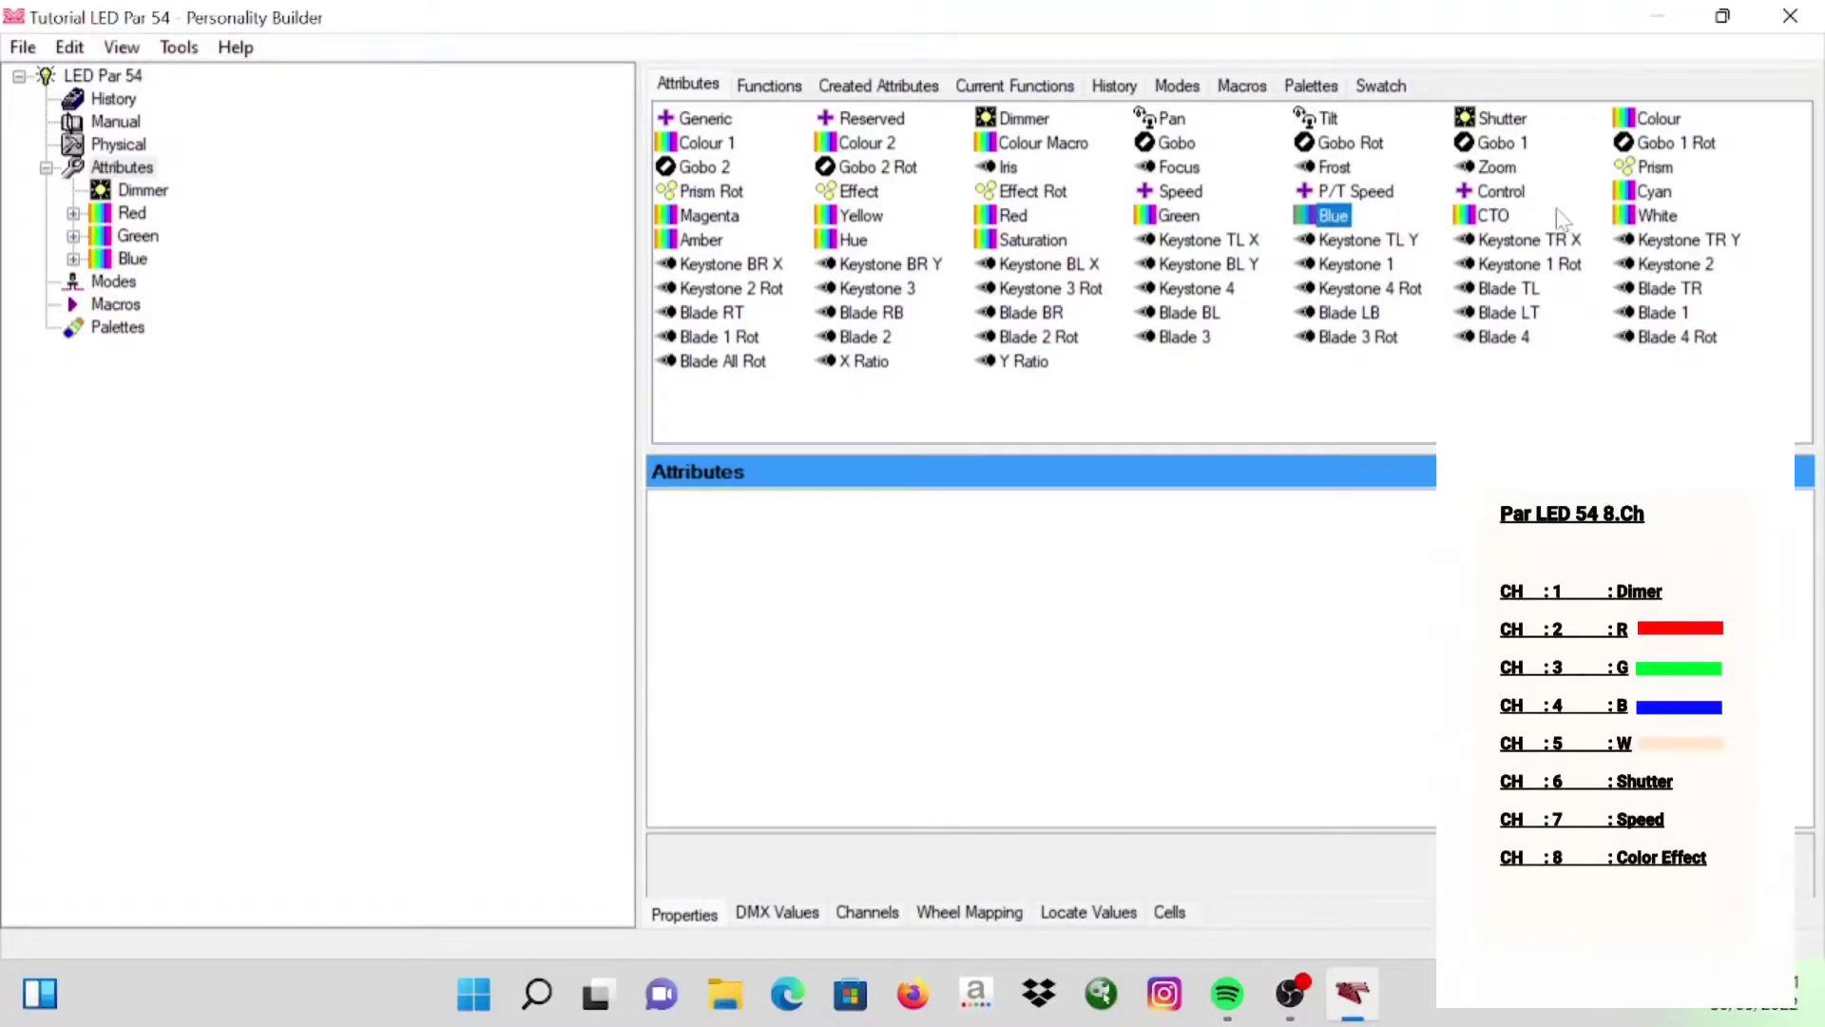
double_click(1640, 216)
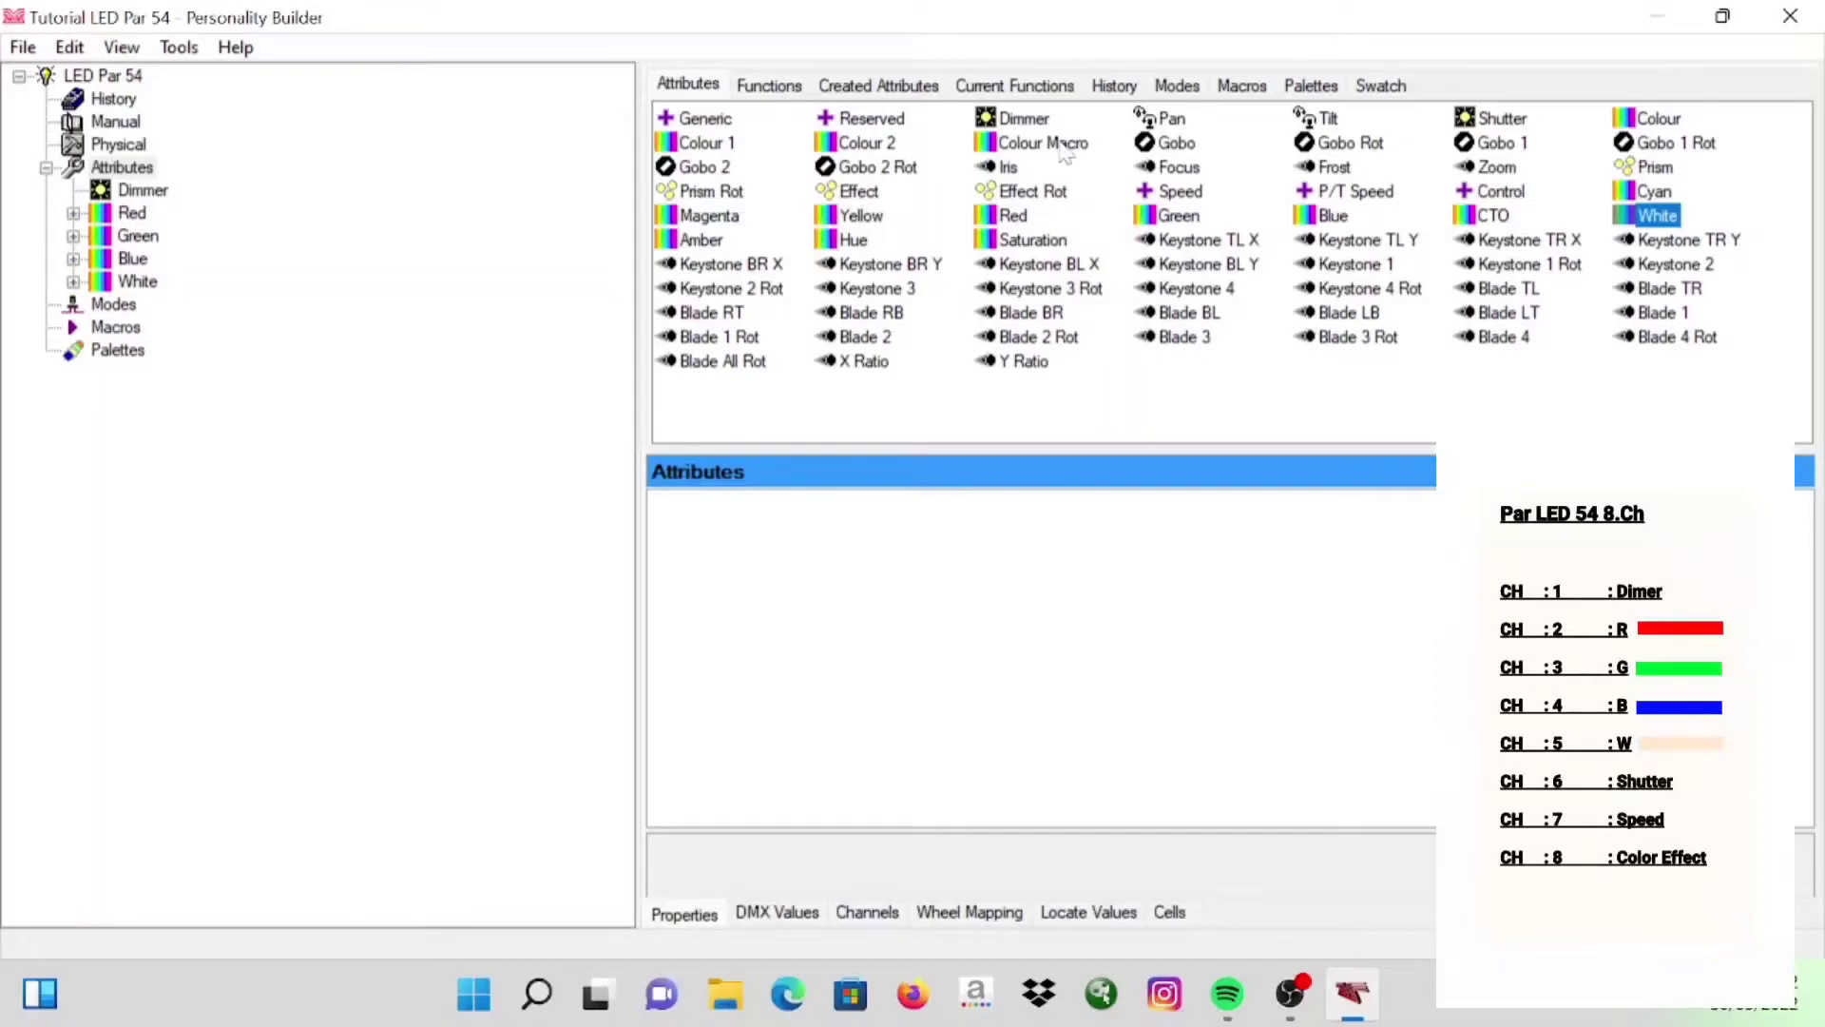
Add the Shutter, Speed and Effect attributes after White
double_click(1494, 121)
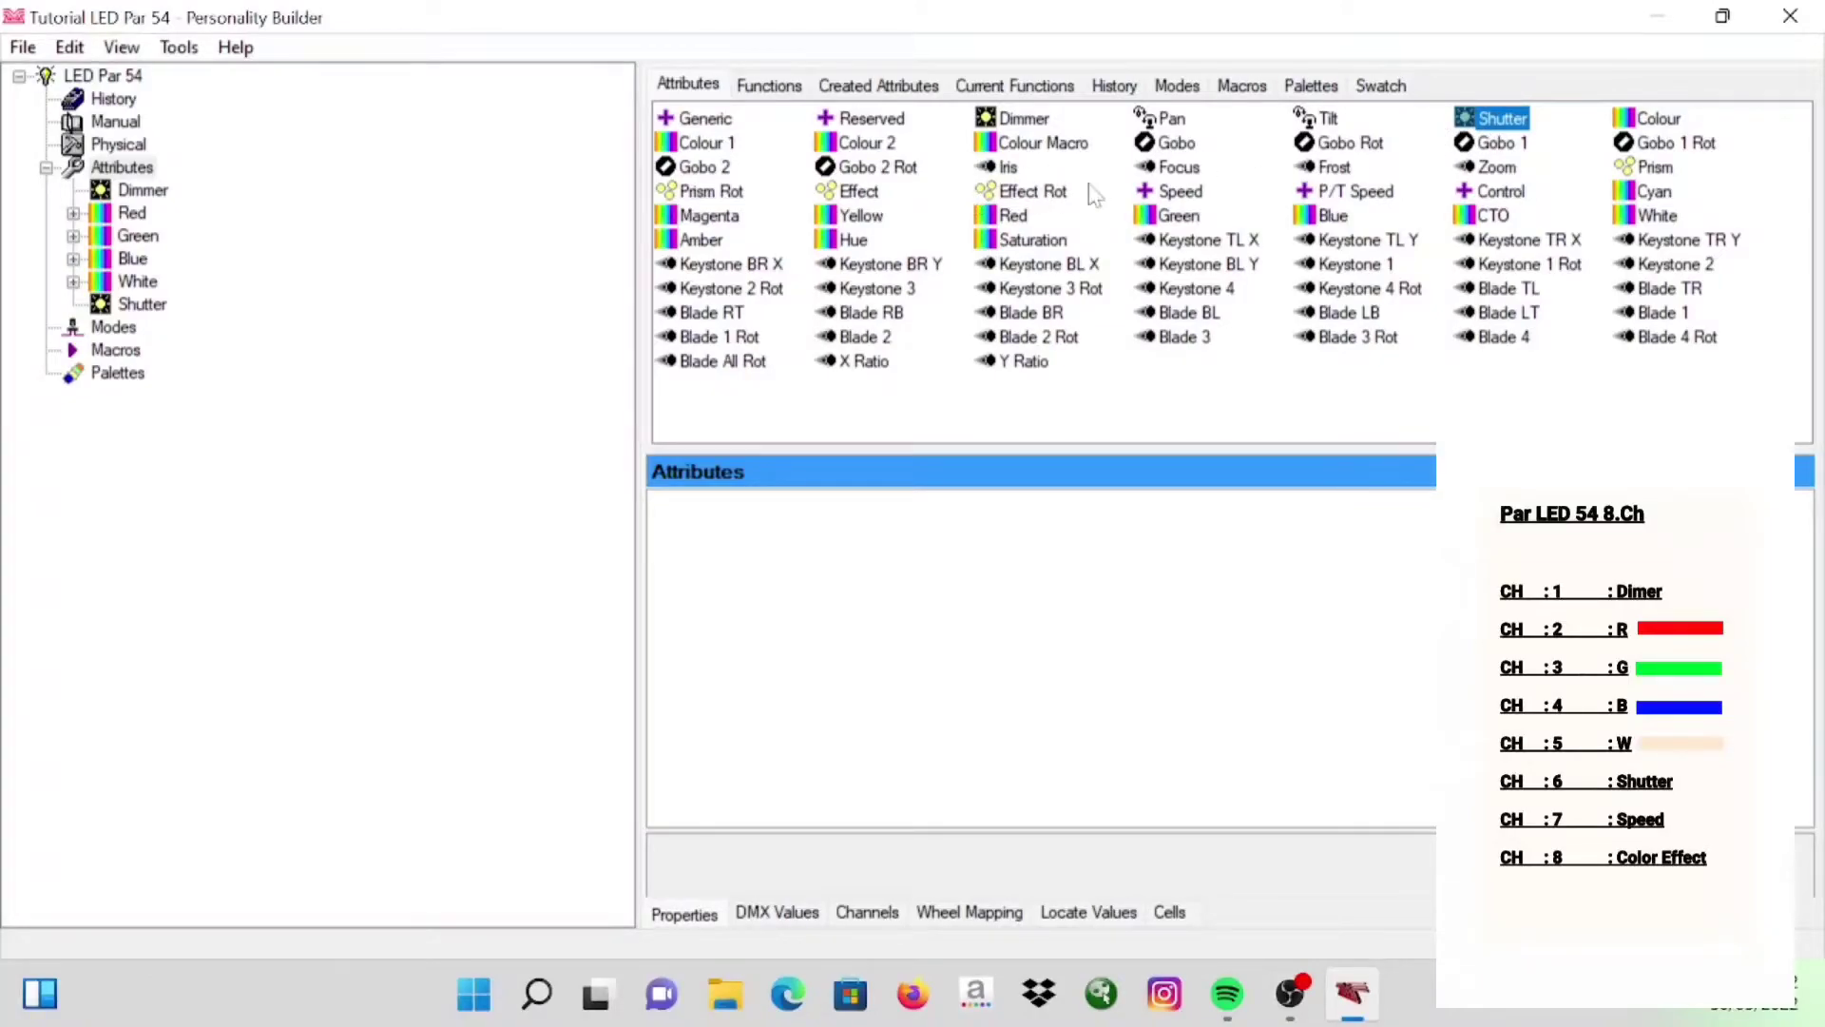
double_click(1152, 194)
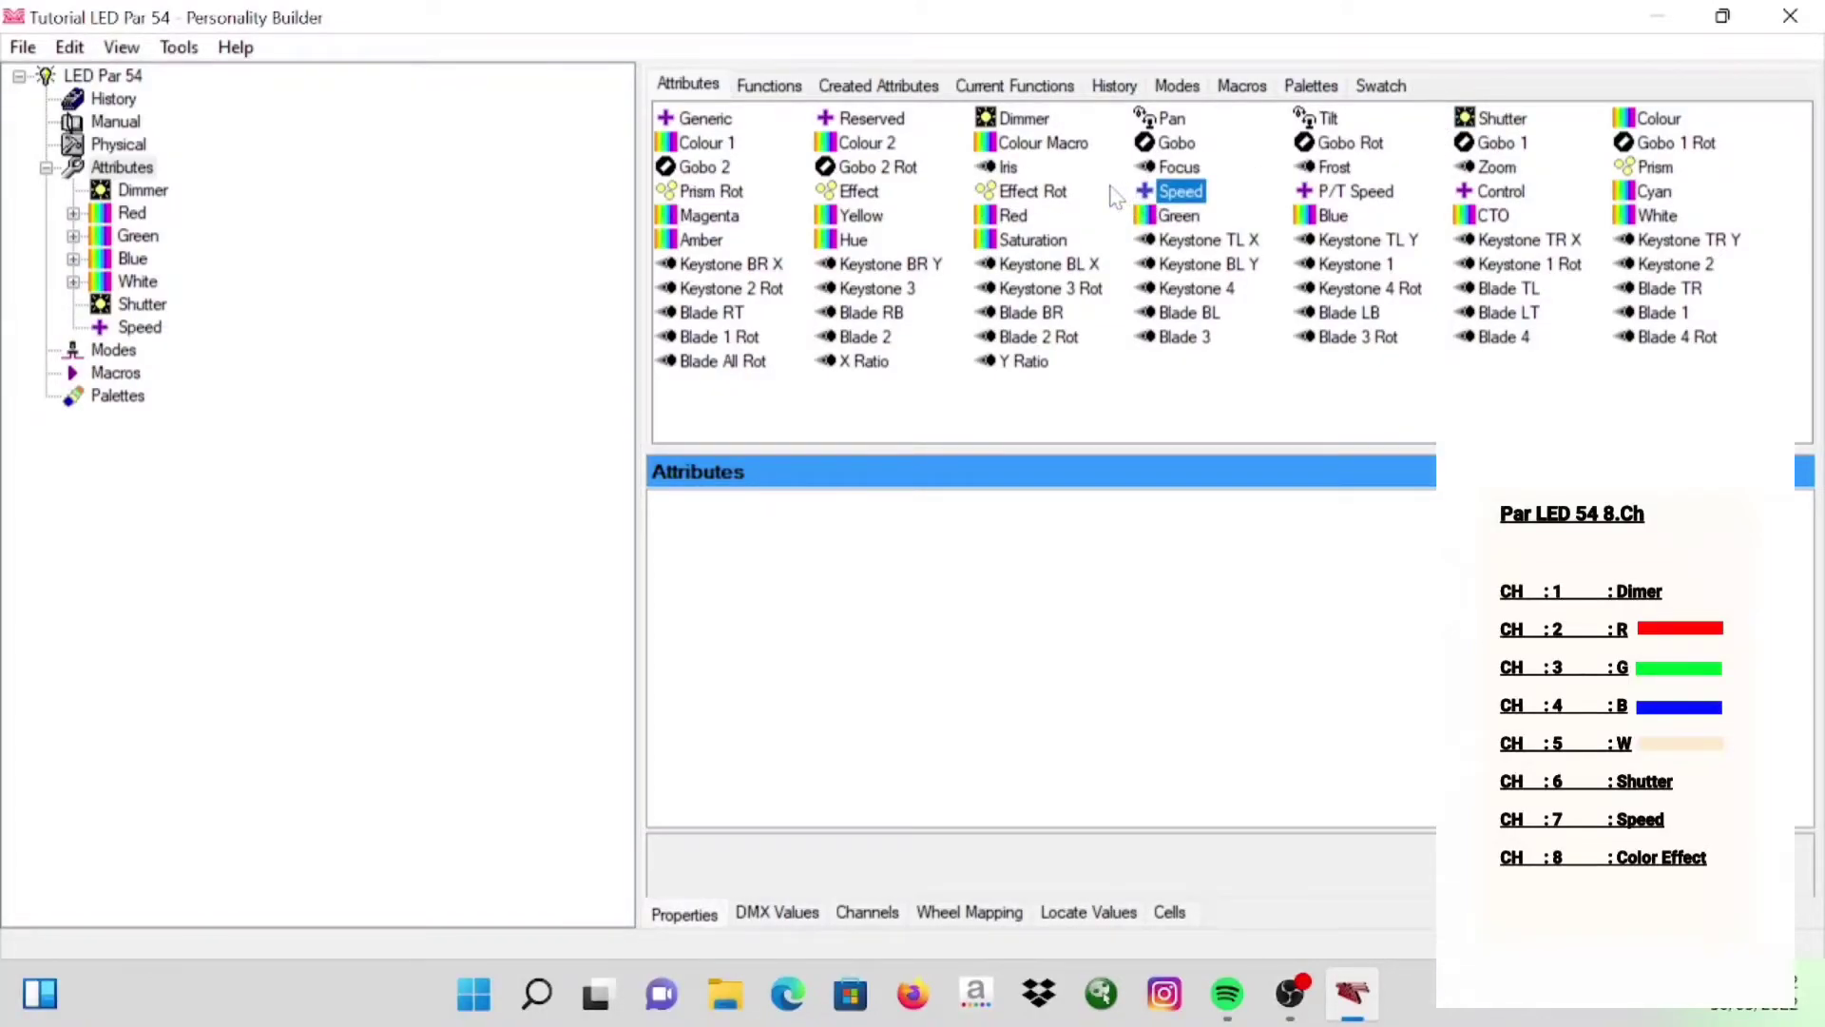
double_click(867, 193)
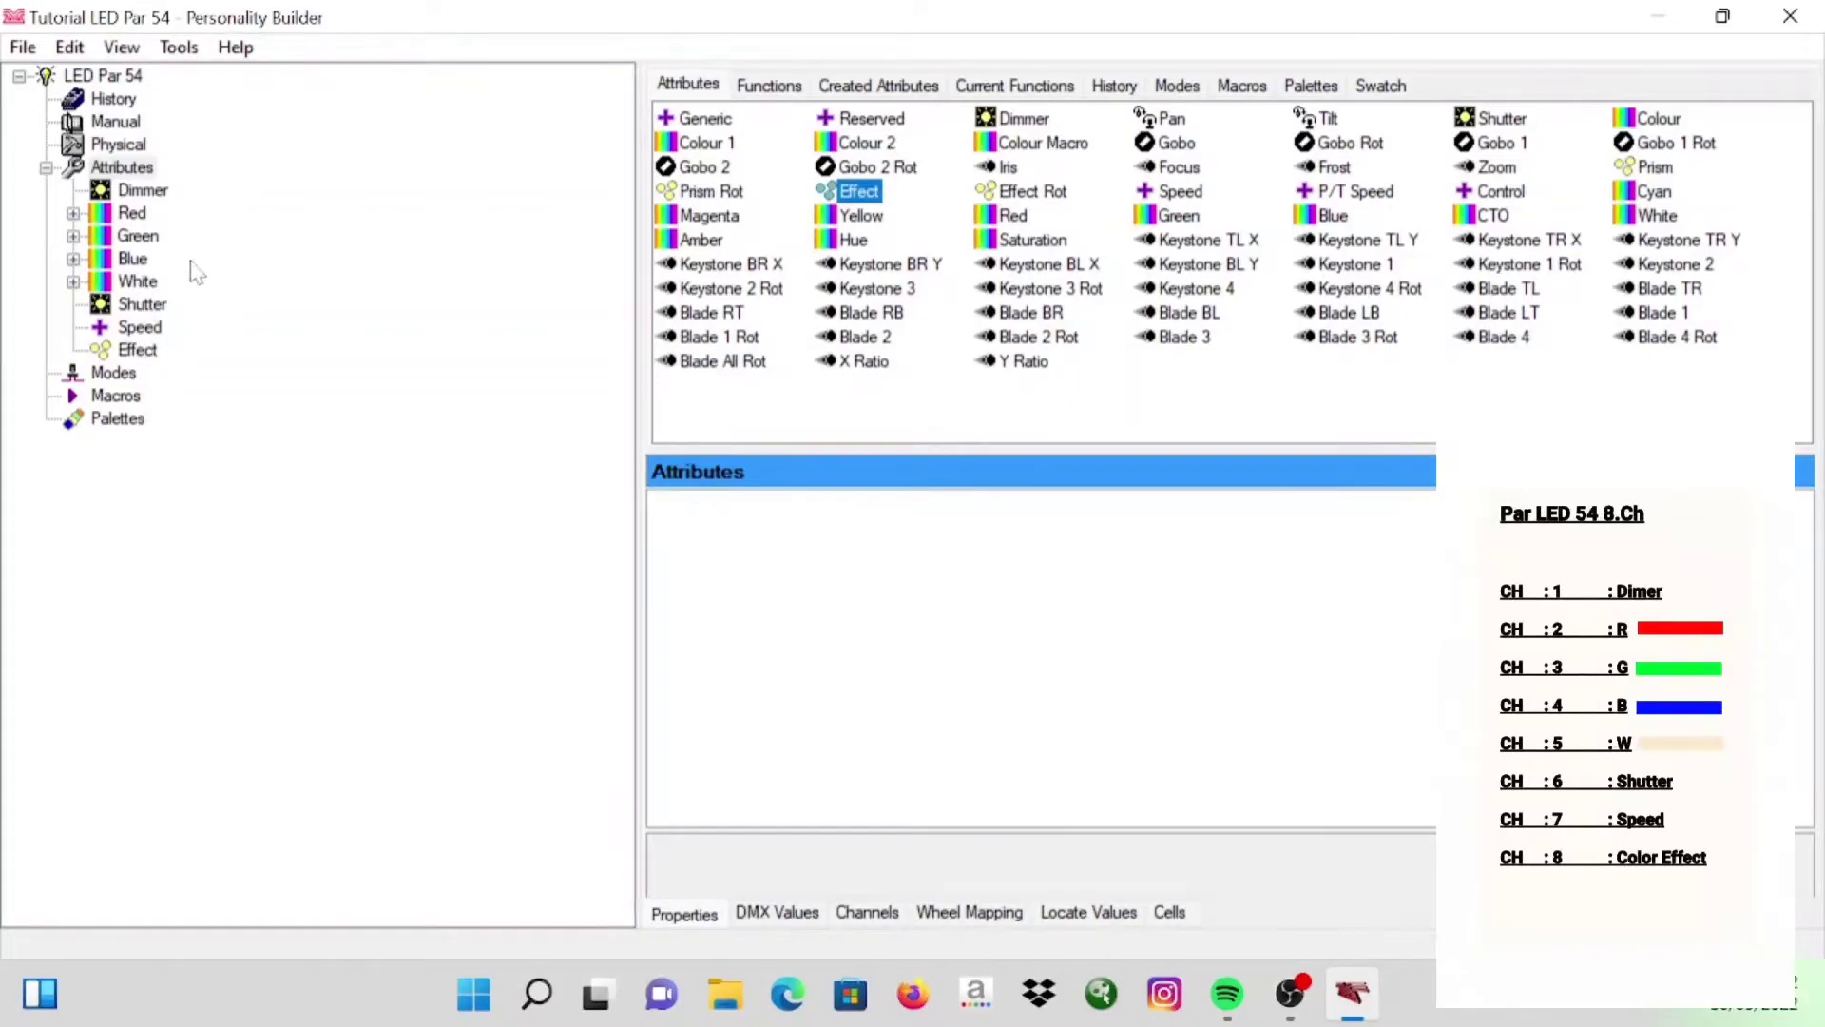
Add a Raw DMX function to the Dimmer attribute and rename the function Dimer
left_click(160, 188)
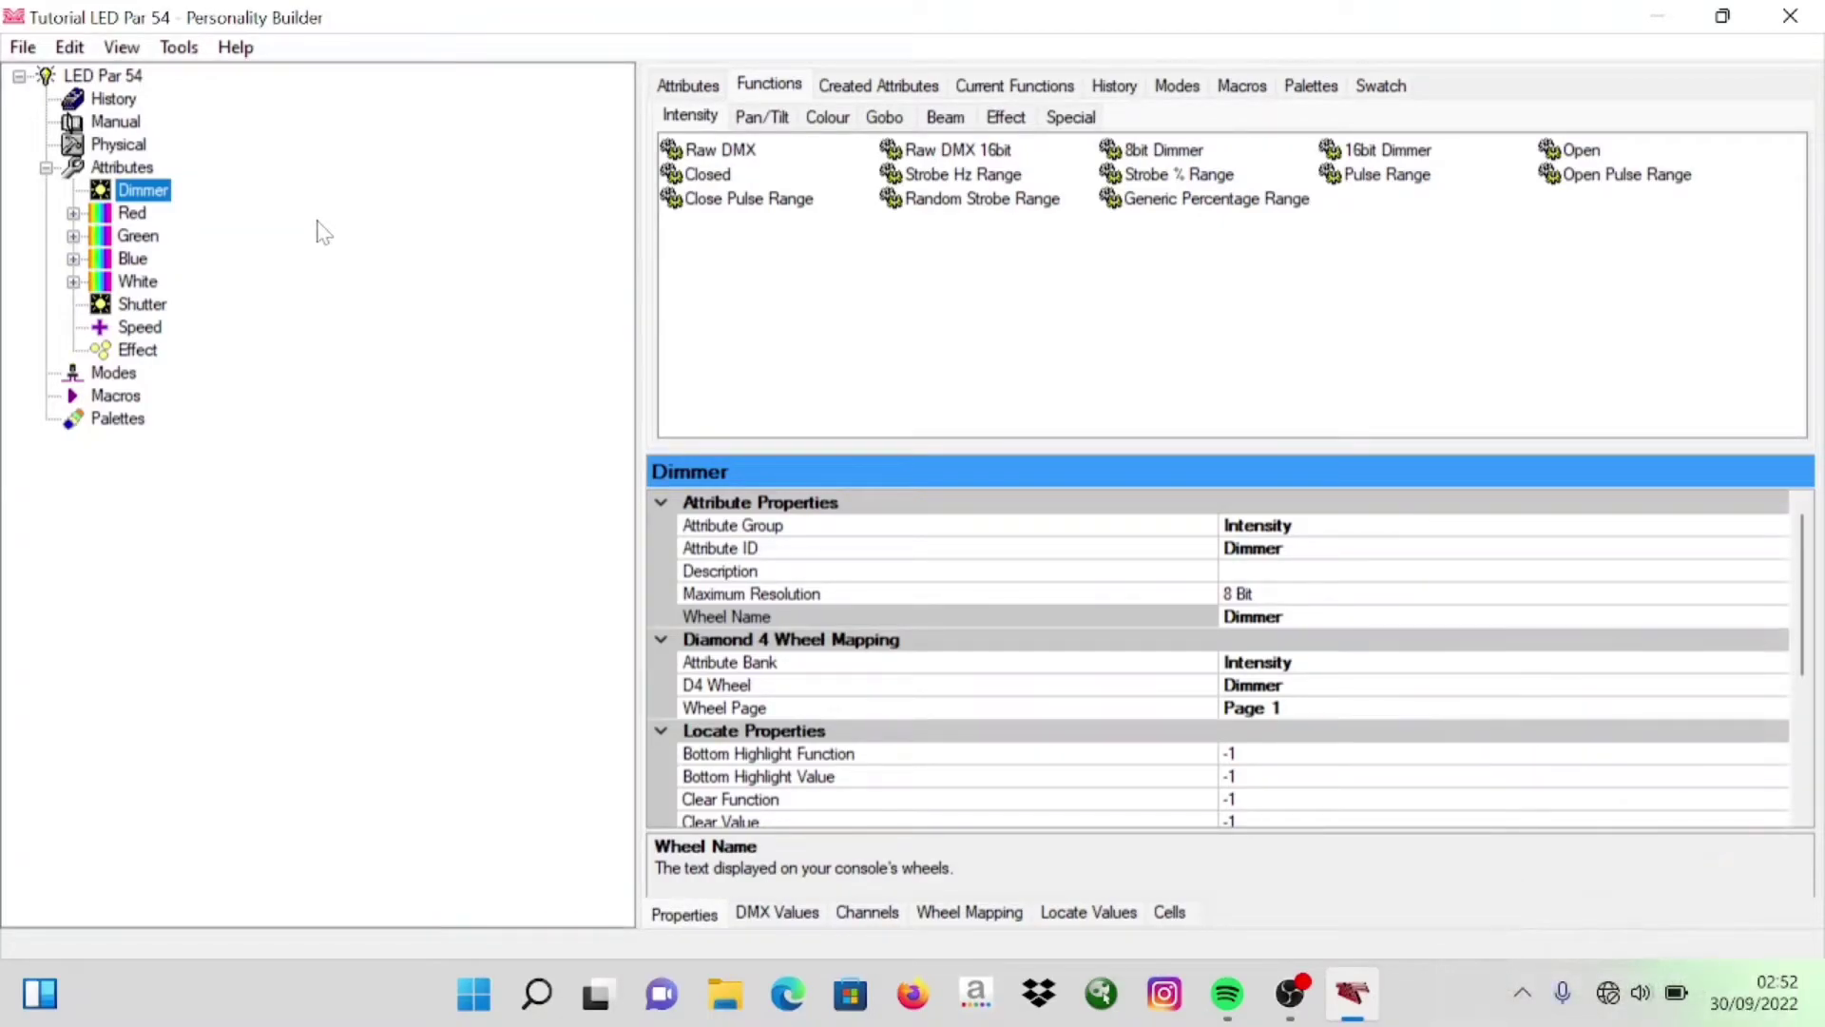
double_click(714, 153)
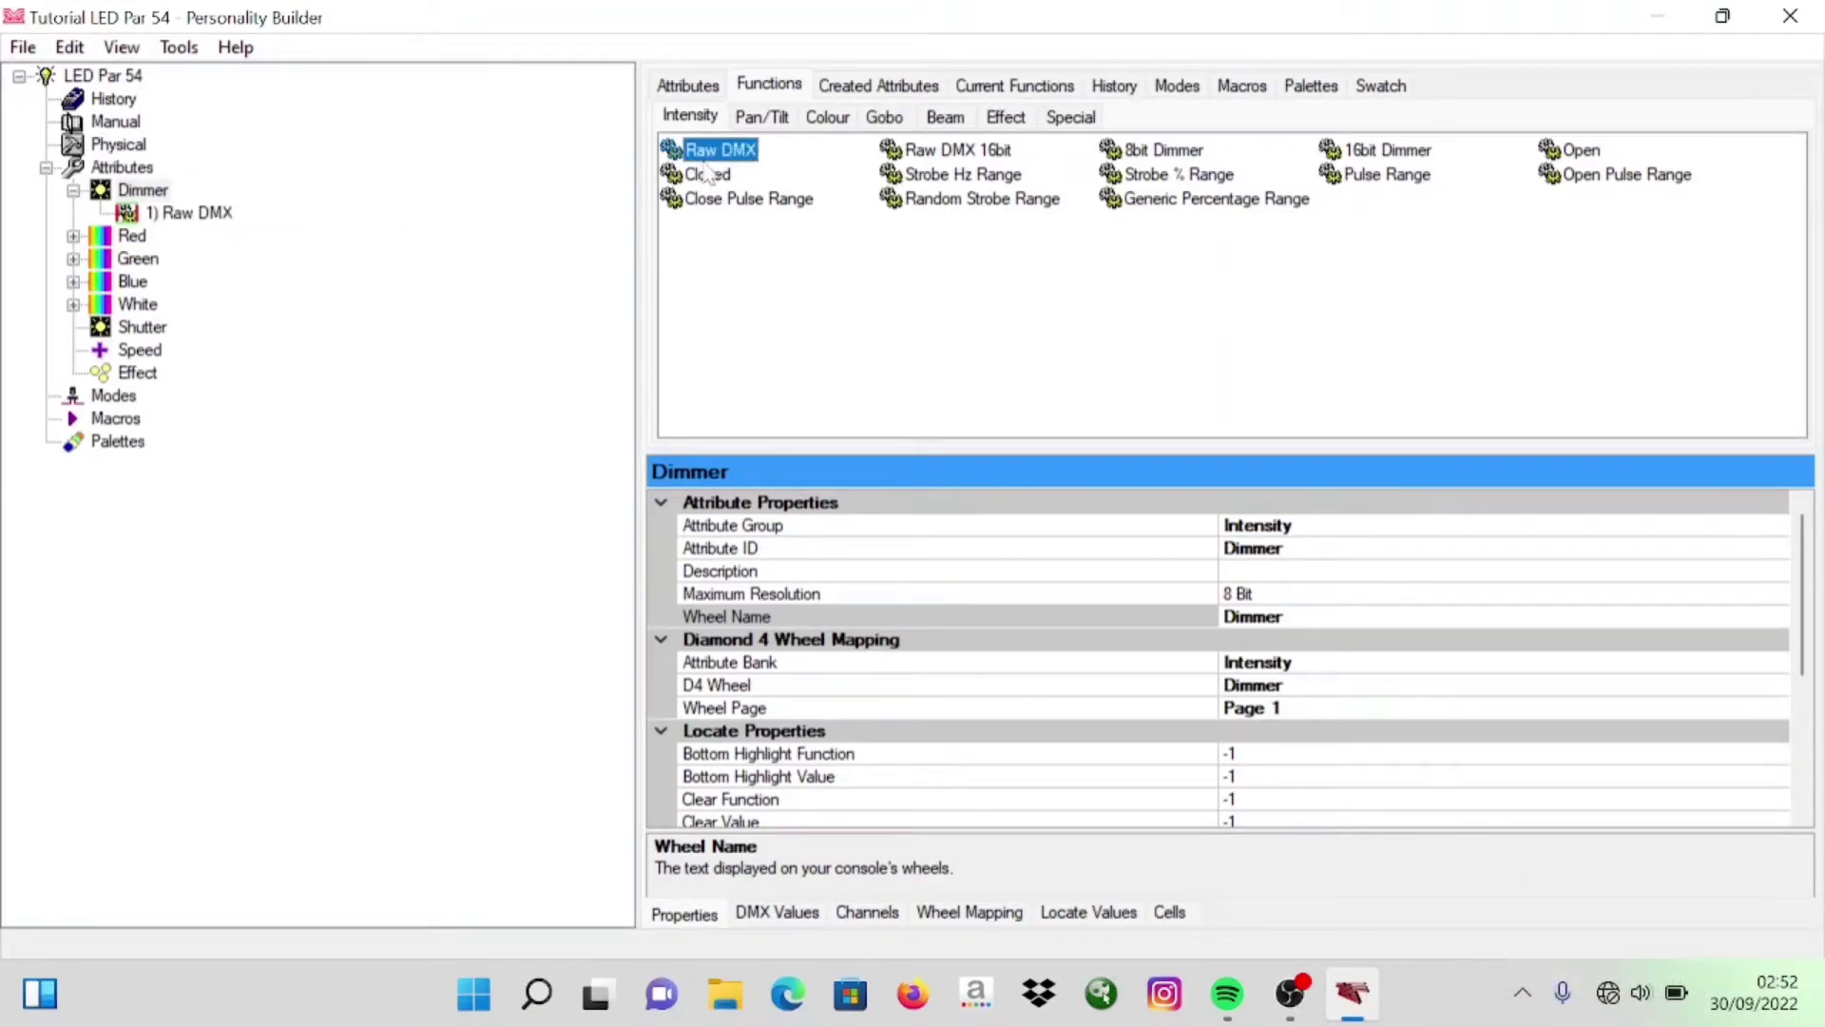
left_click(215, 213)
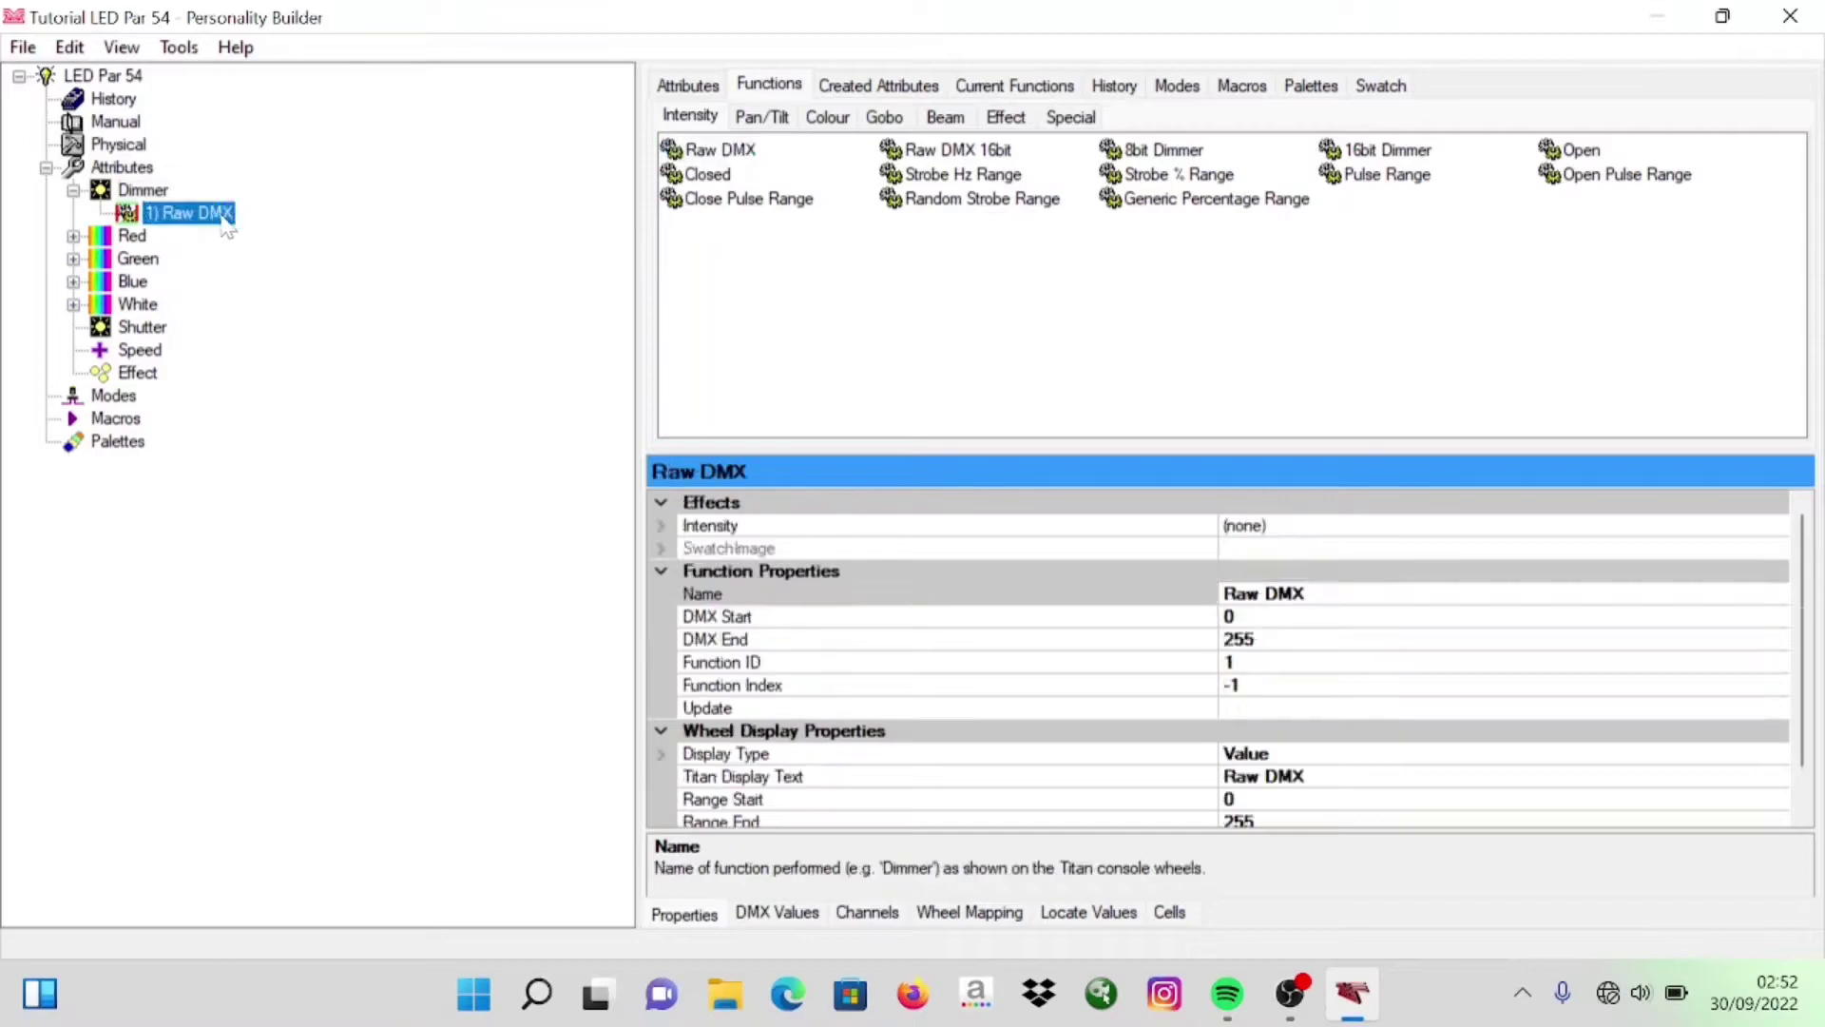
left_click(1304, 597)
left_click_drag(1305, 593, 1202, 583)
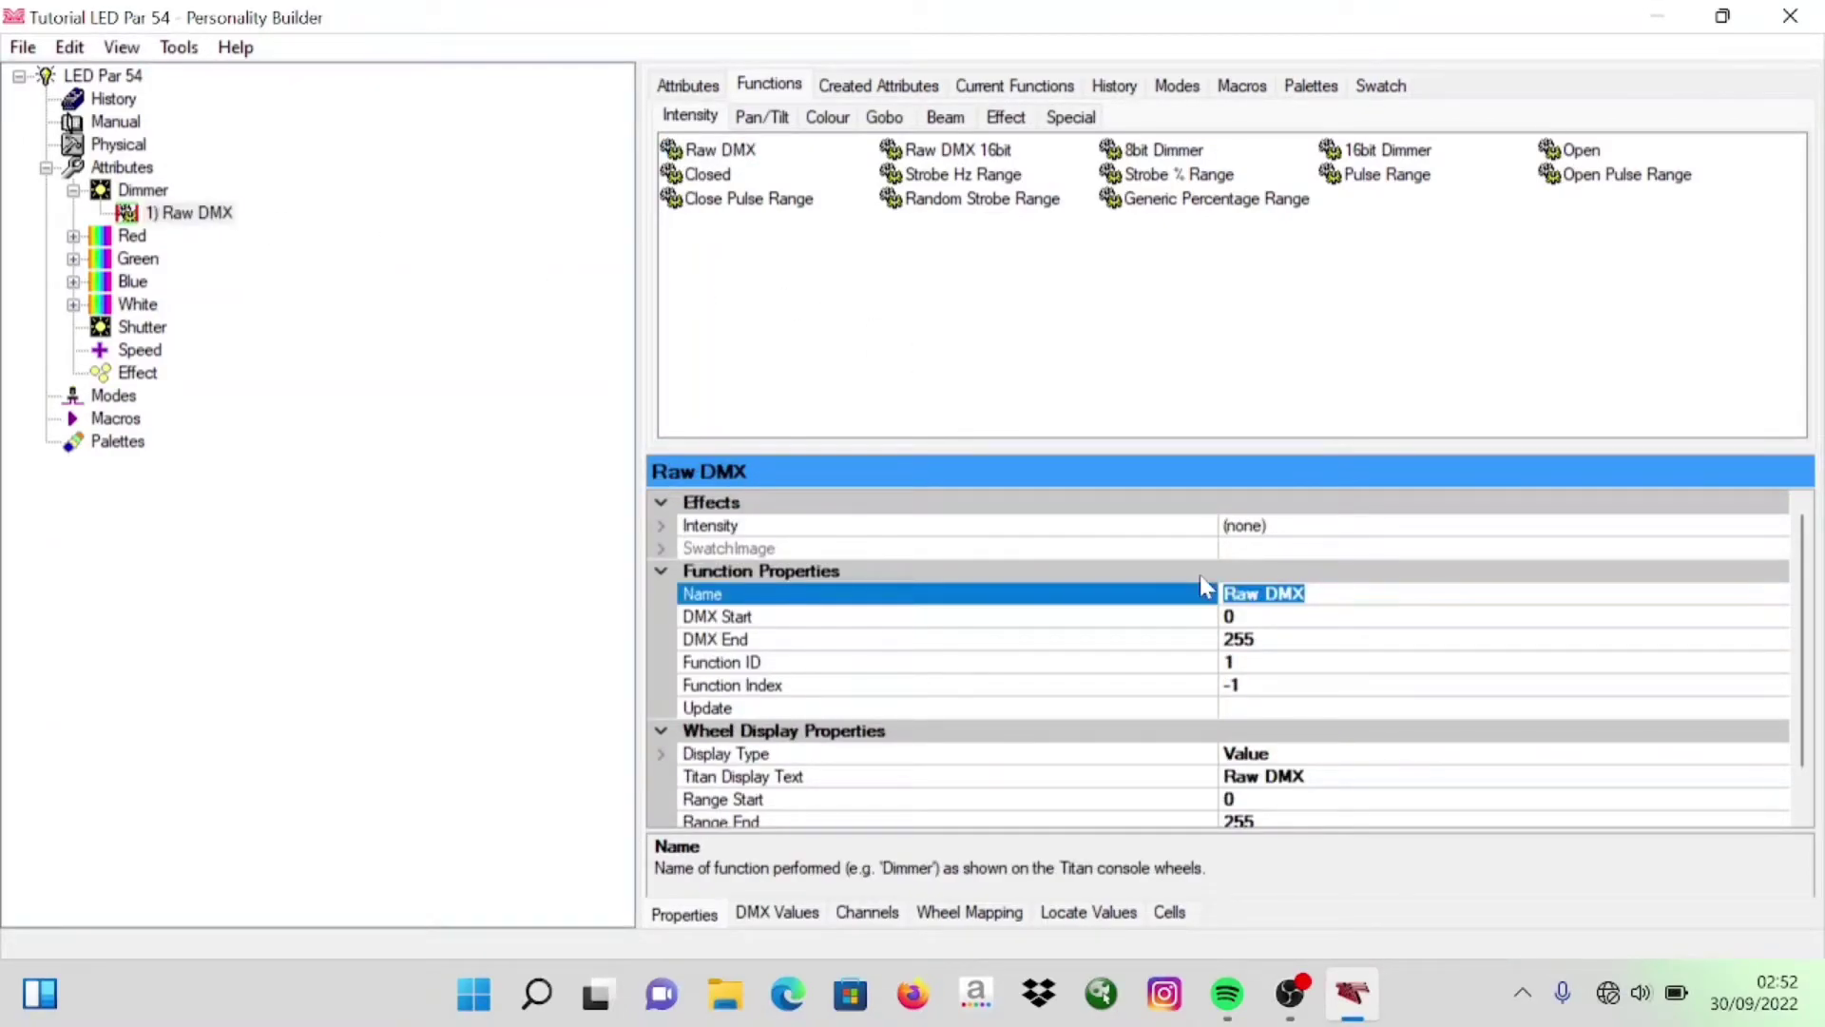
type("Di")
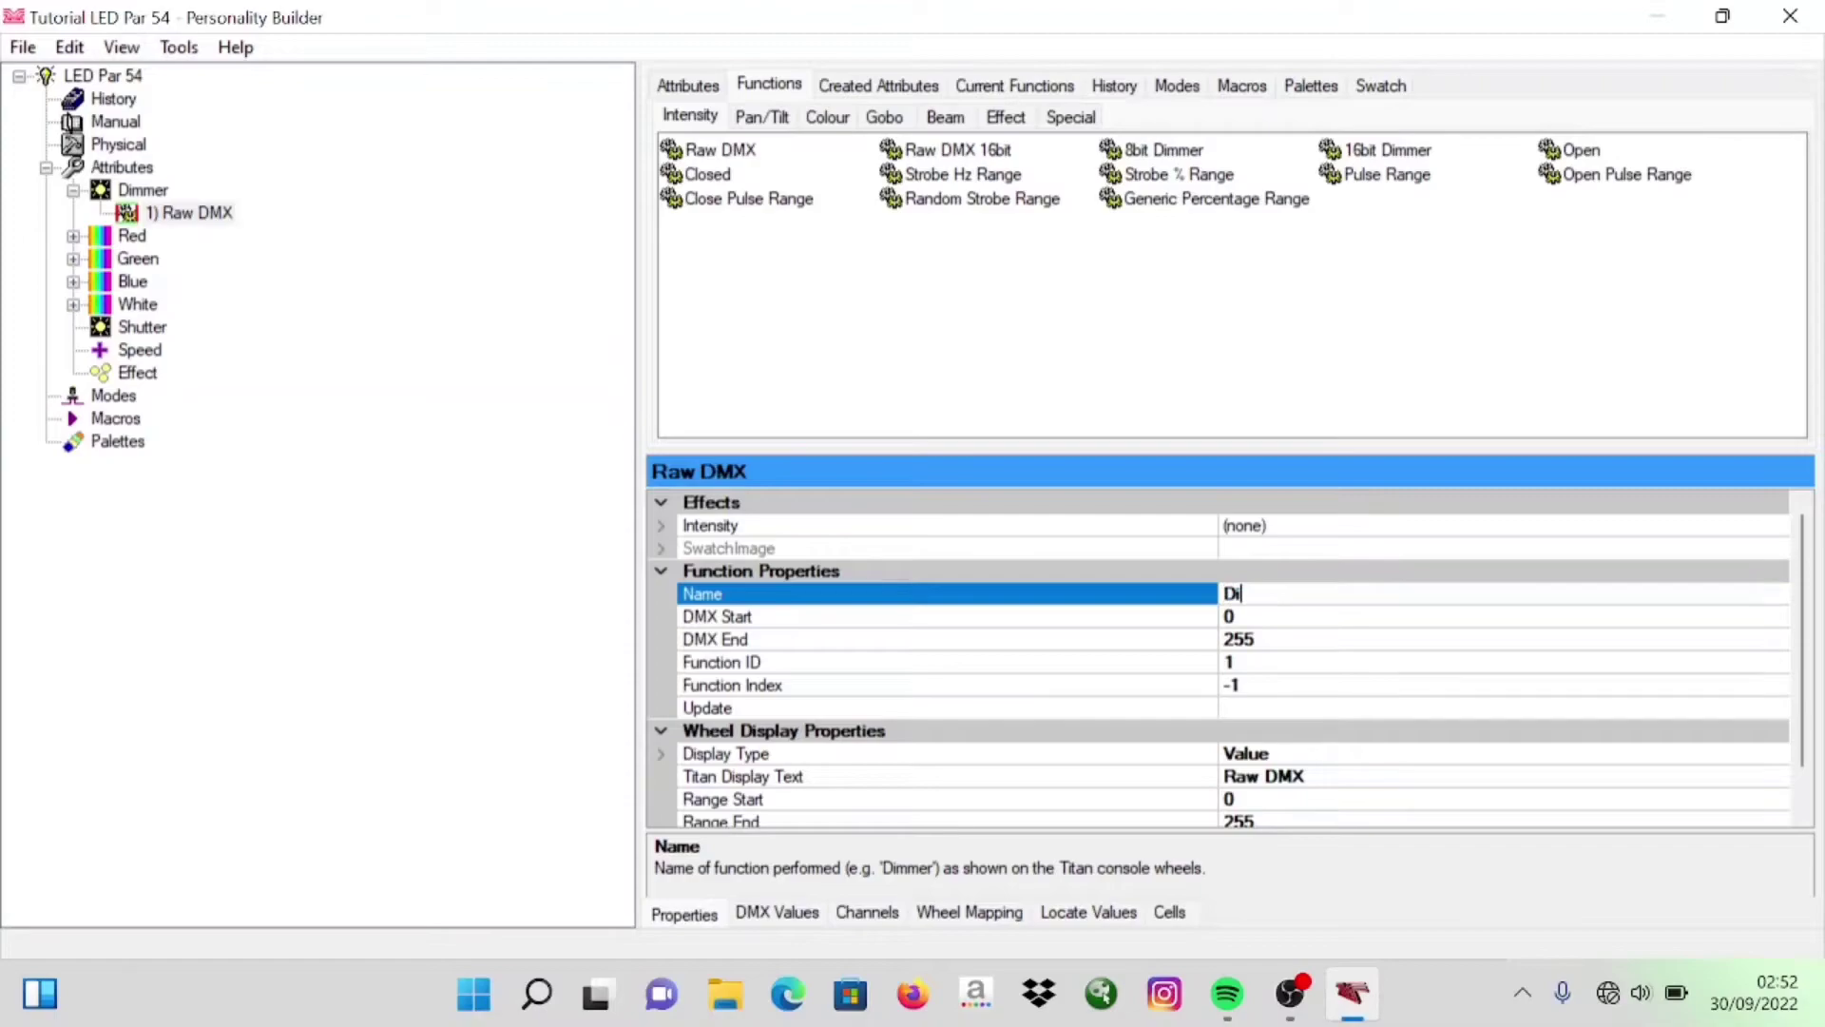
type("mer")
left_click(1511, 753)
left_click(1526, 775)
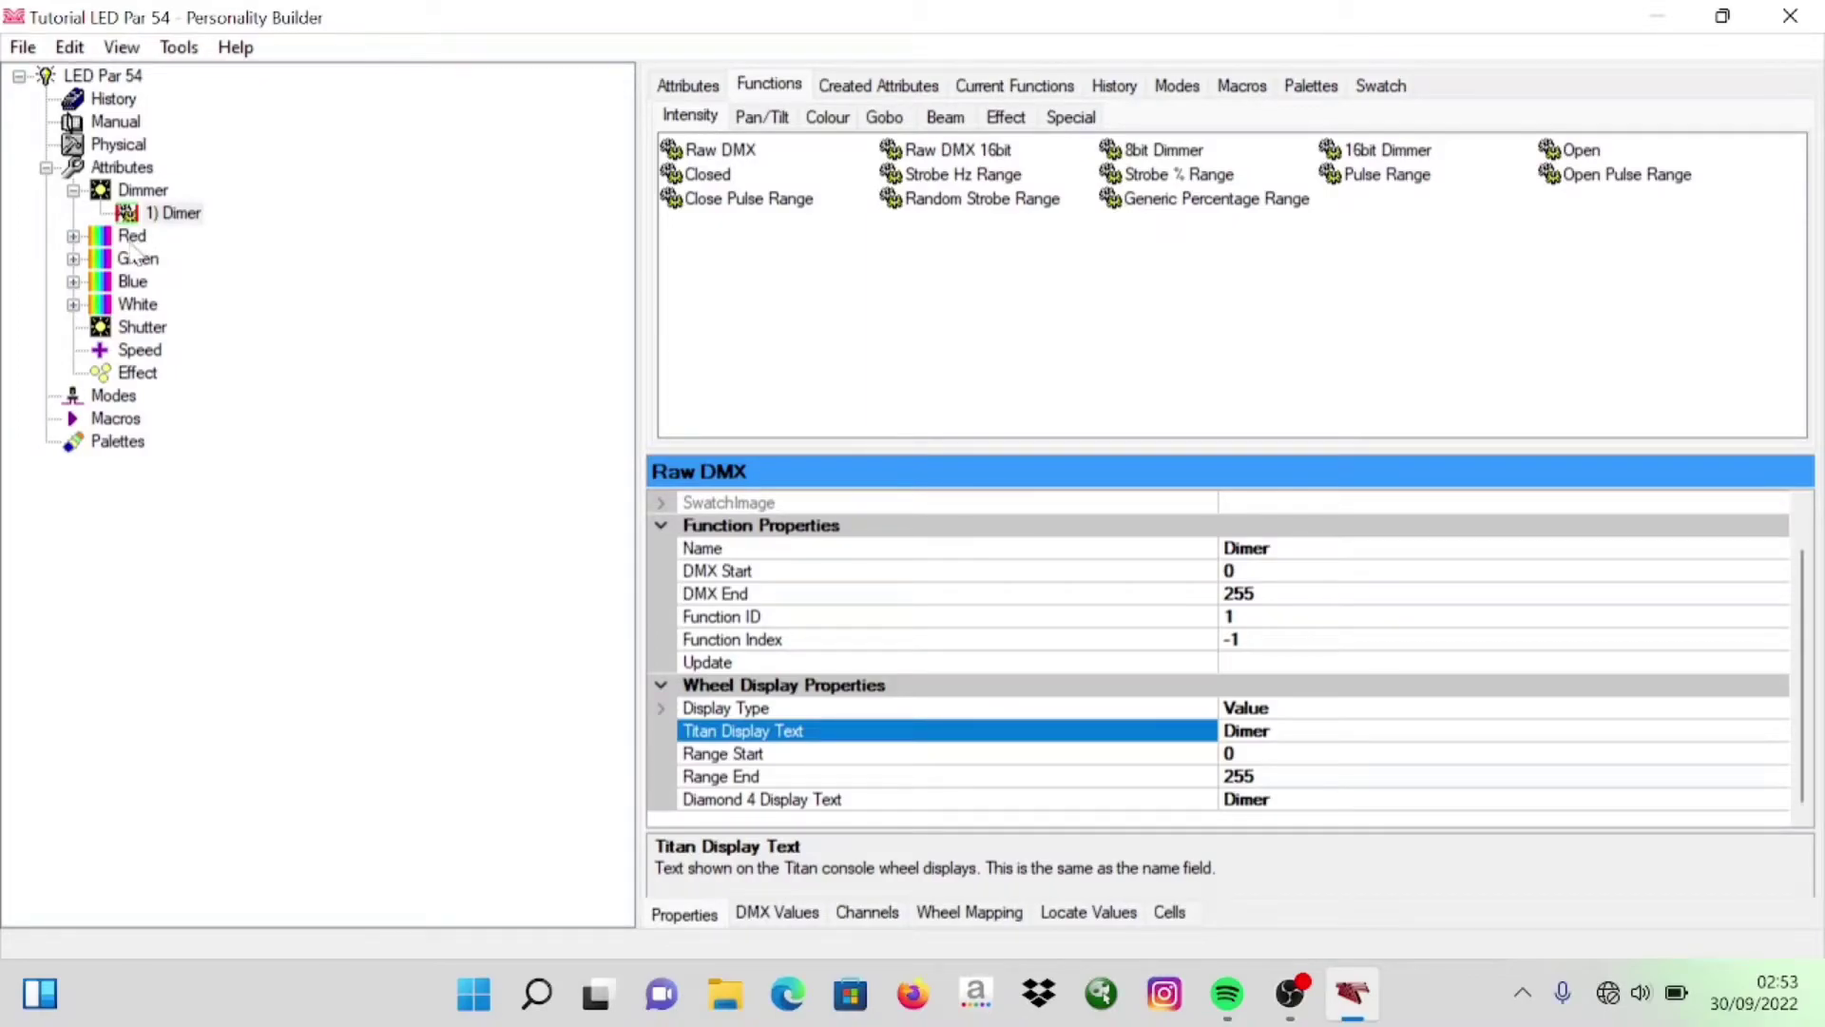
Expand the Red, Green, Blue and White attributes to show their functions
left_click(73, 236)
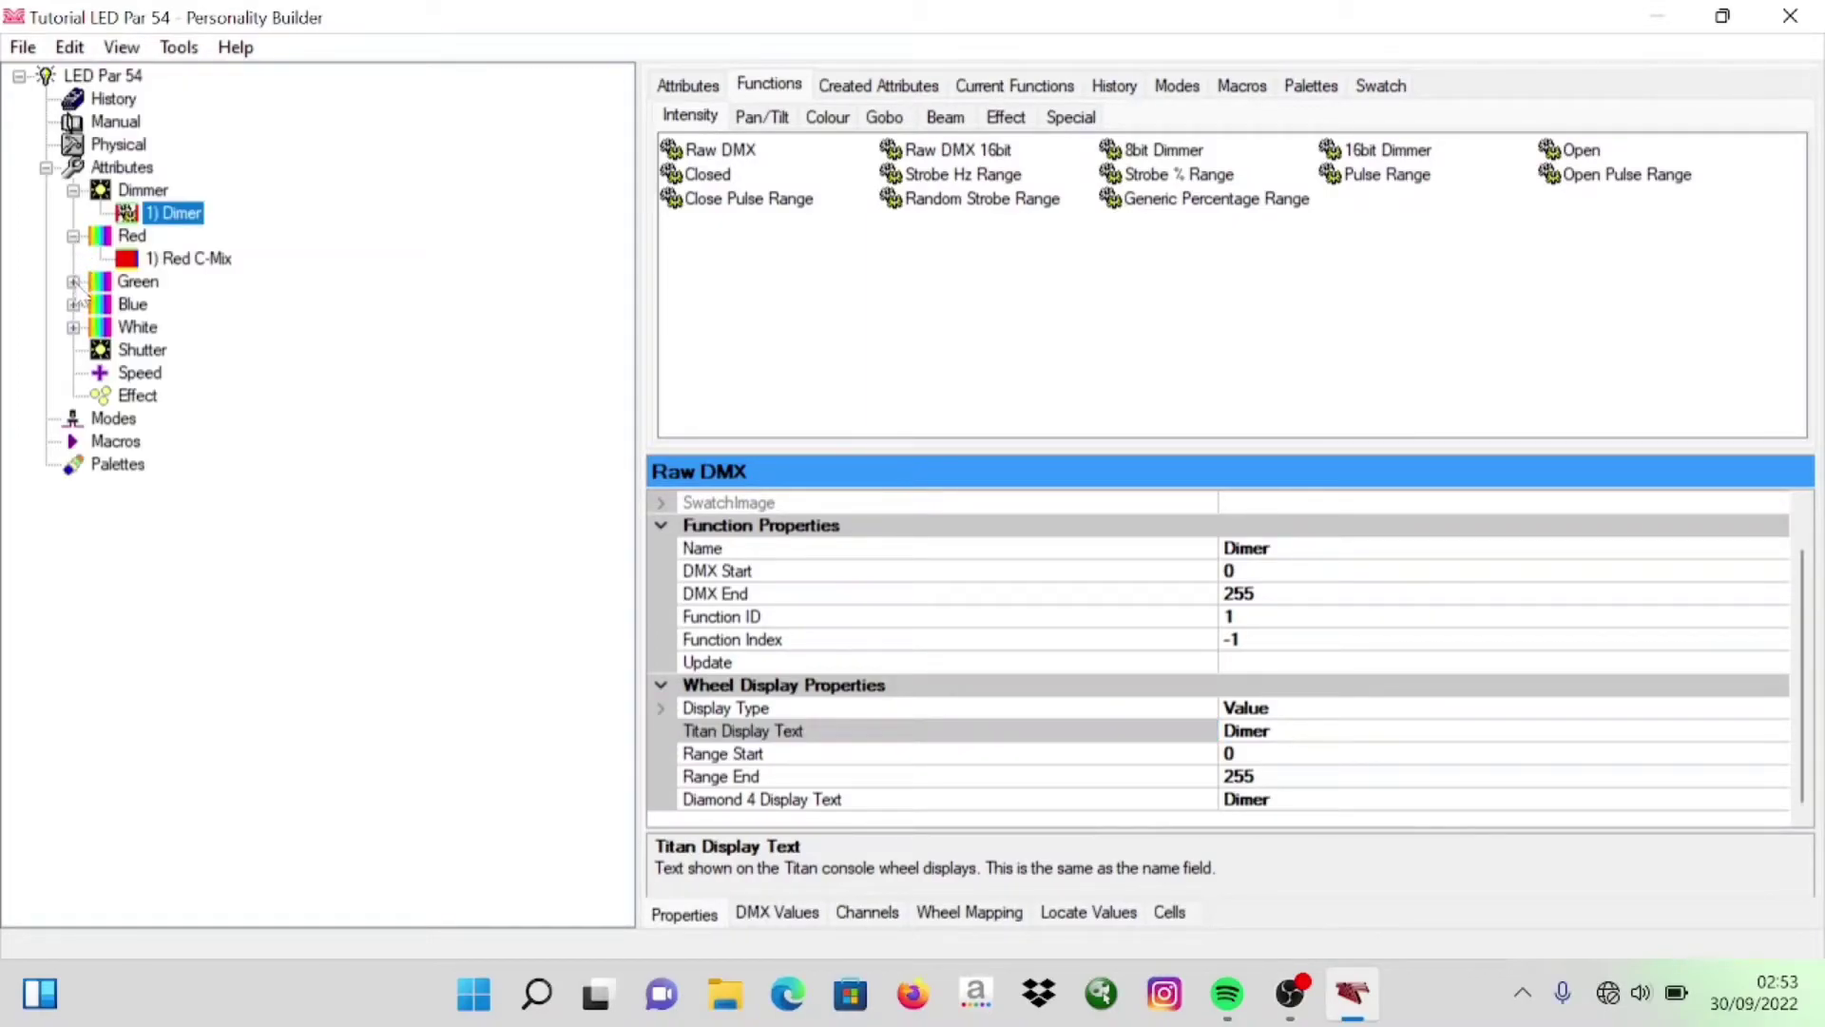
left_click(74, 282)
left_click(74, 327)
left_click(73, 374)
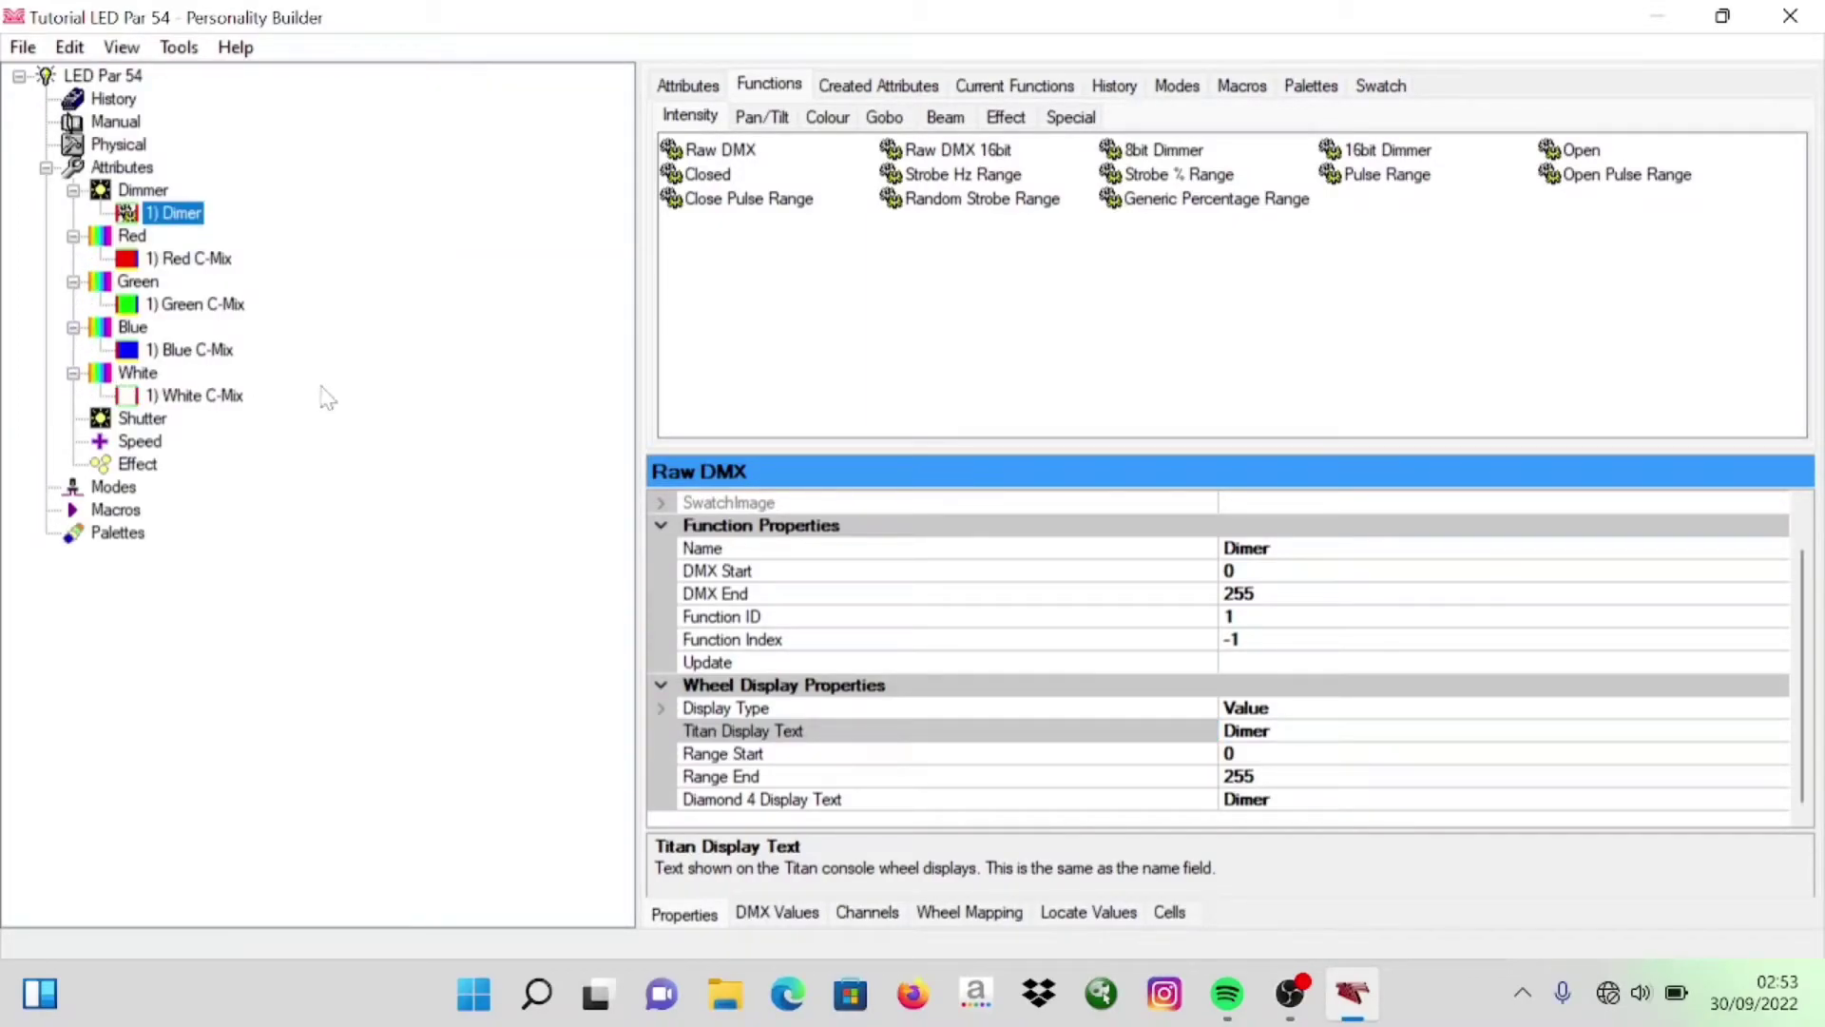
Add a Raw DMX function to the Shutter attribute and rename the function Shutter
left_click(148, 419)
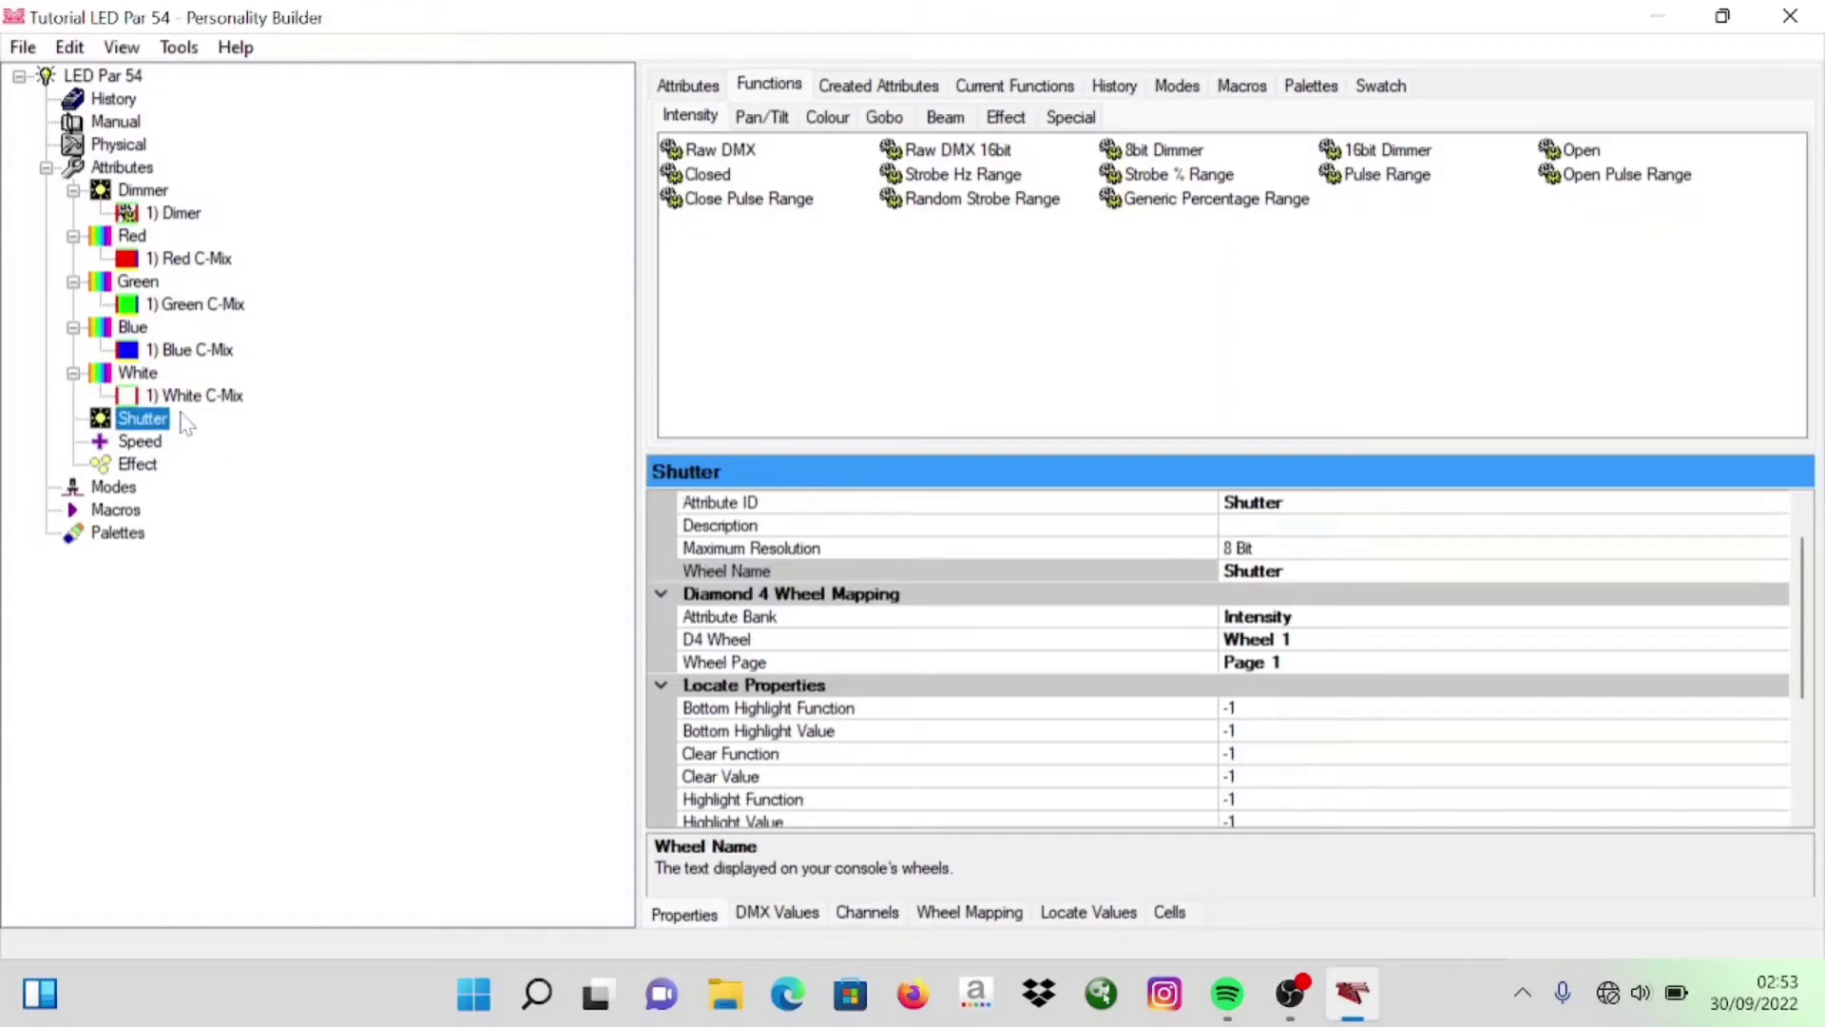
double_click(742, 154)
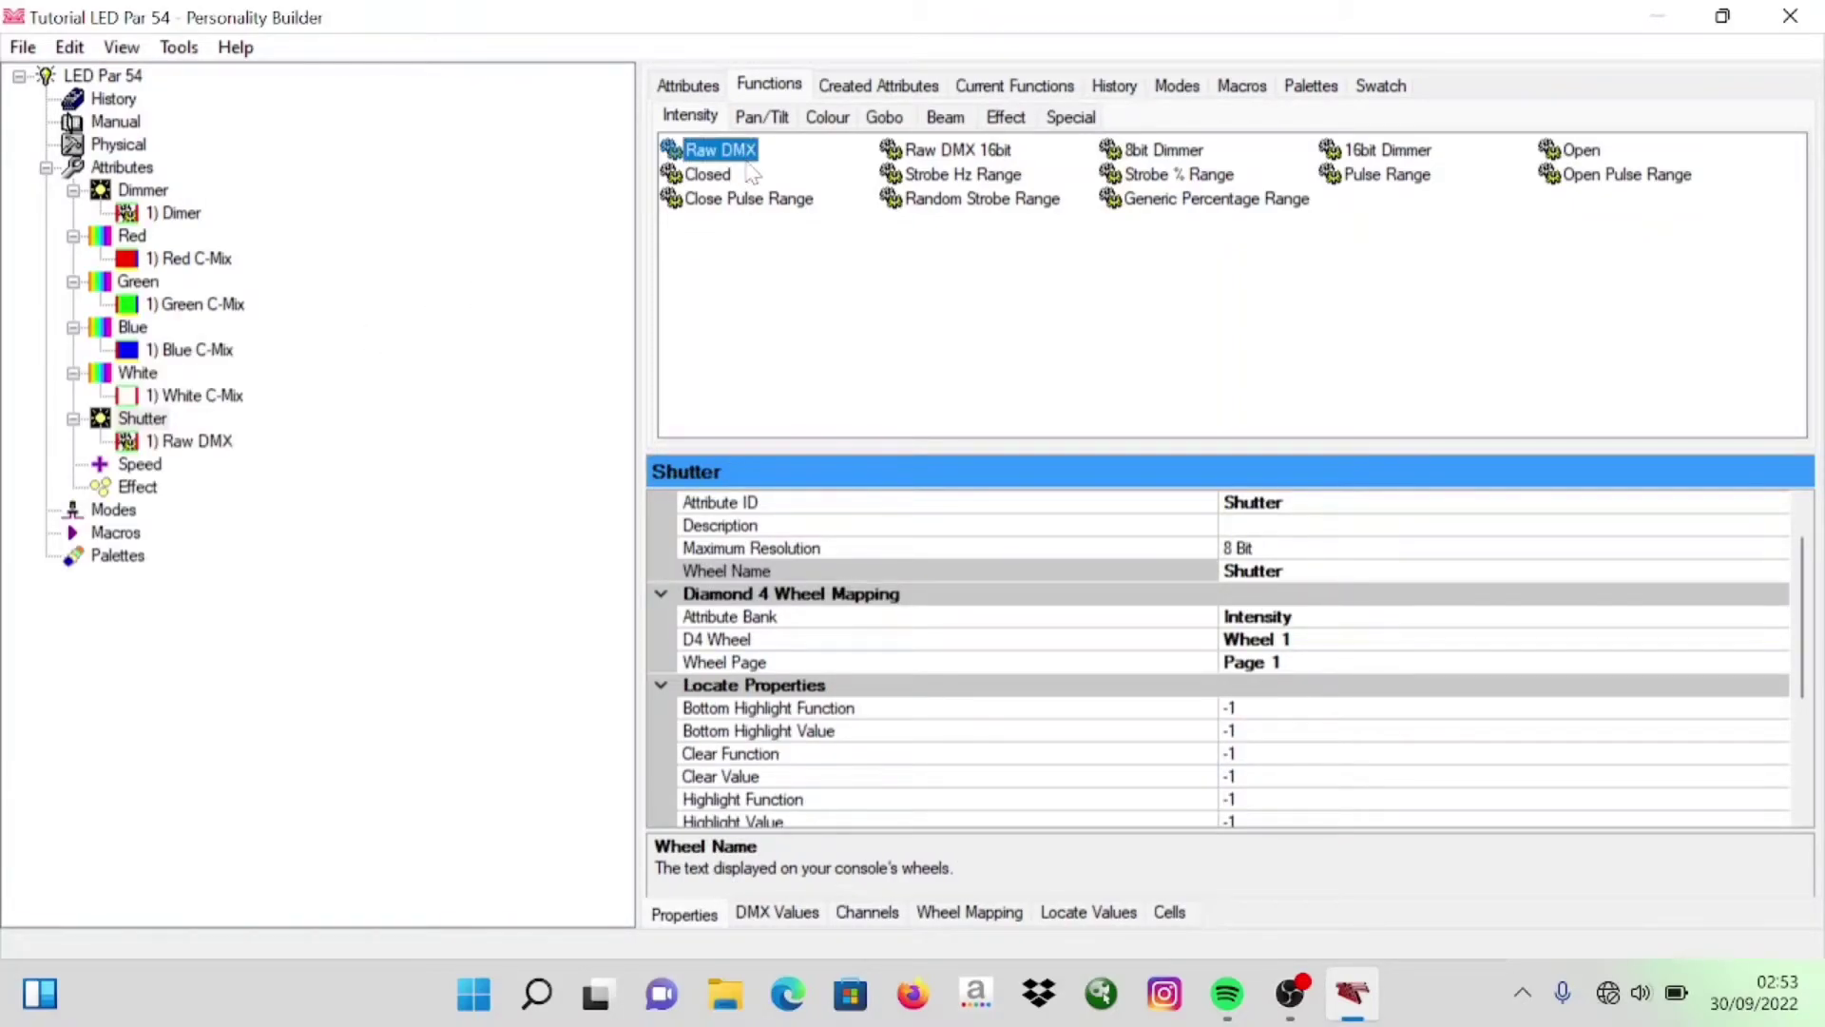
left_click(190, 443)
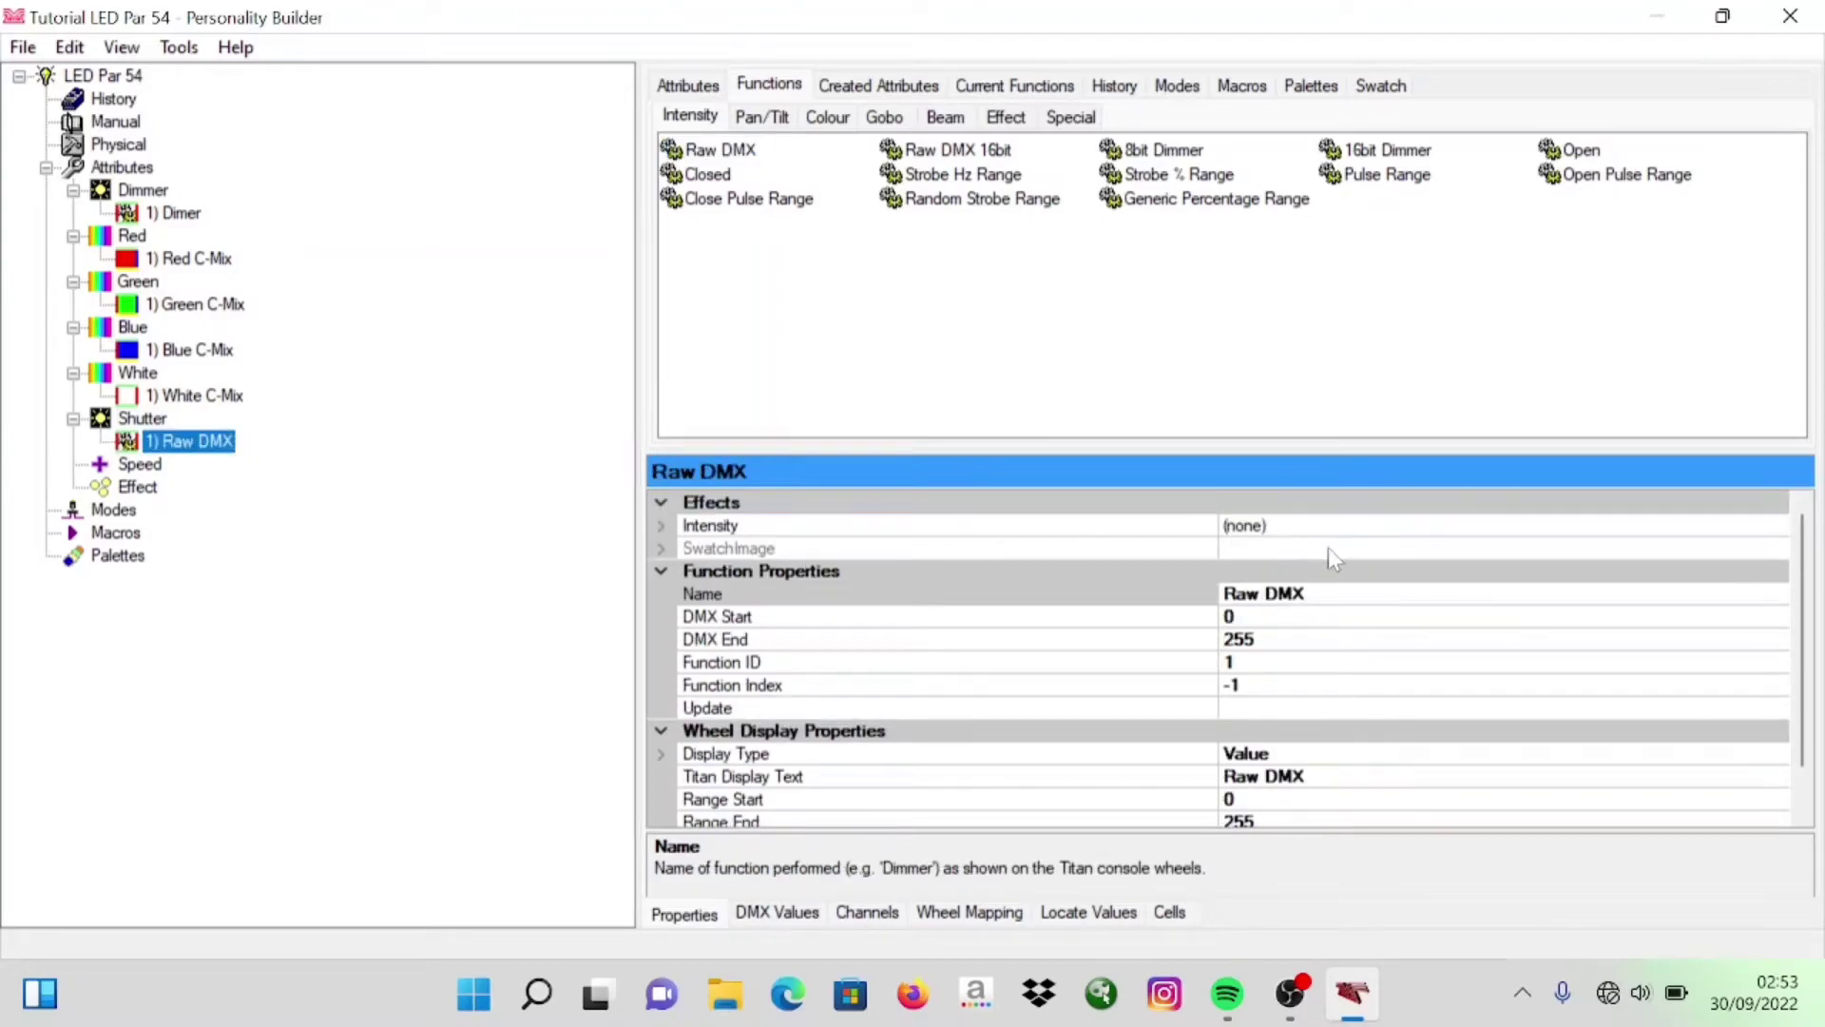
left_click(1327, 599)
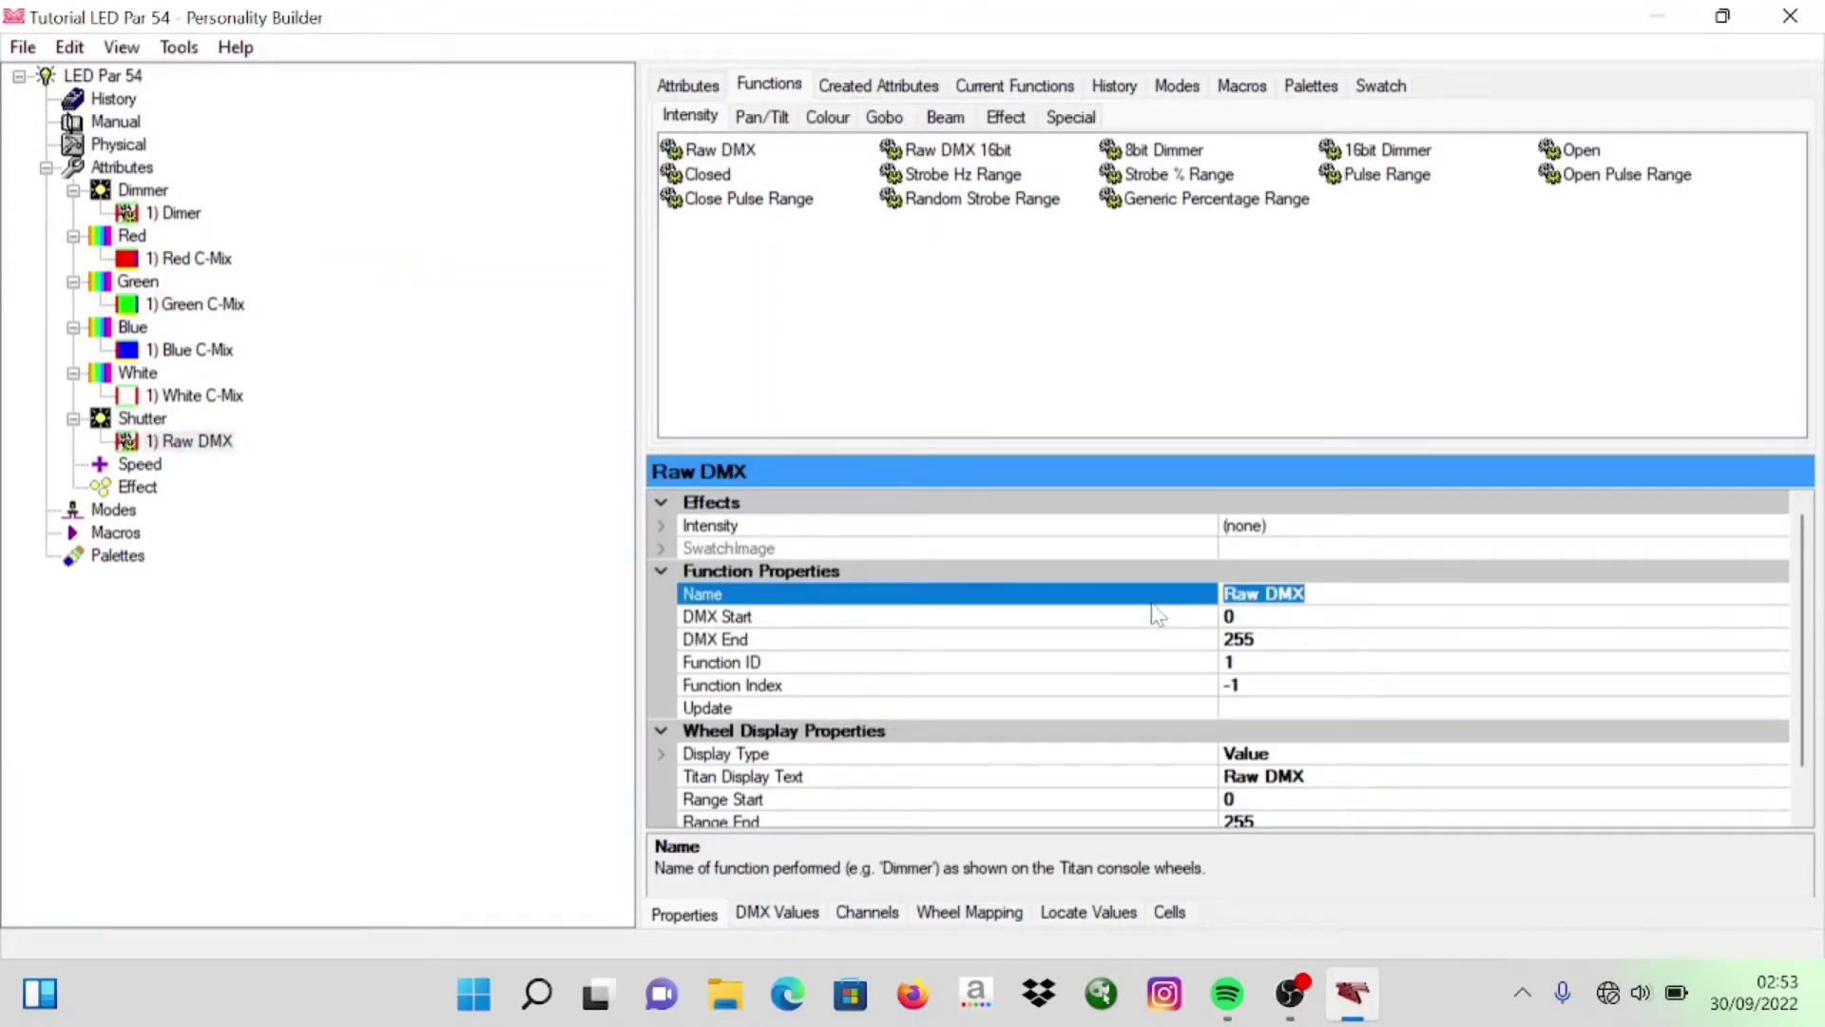
type("Sh")
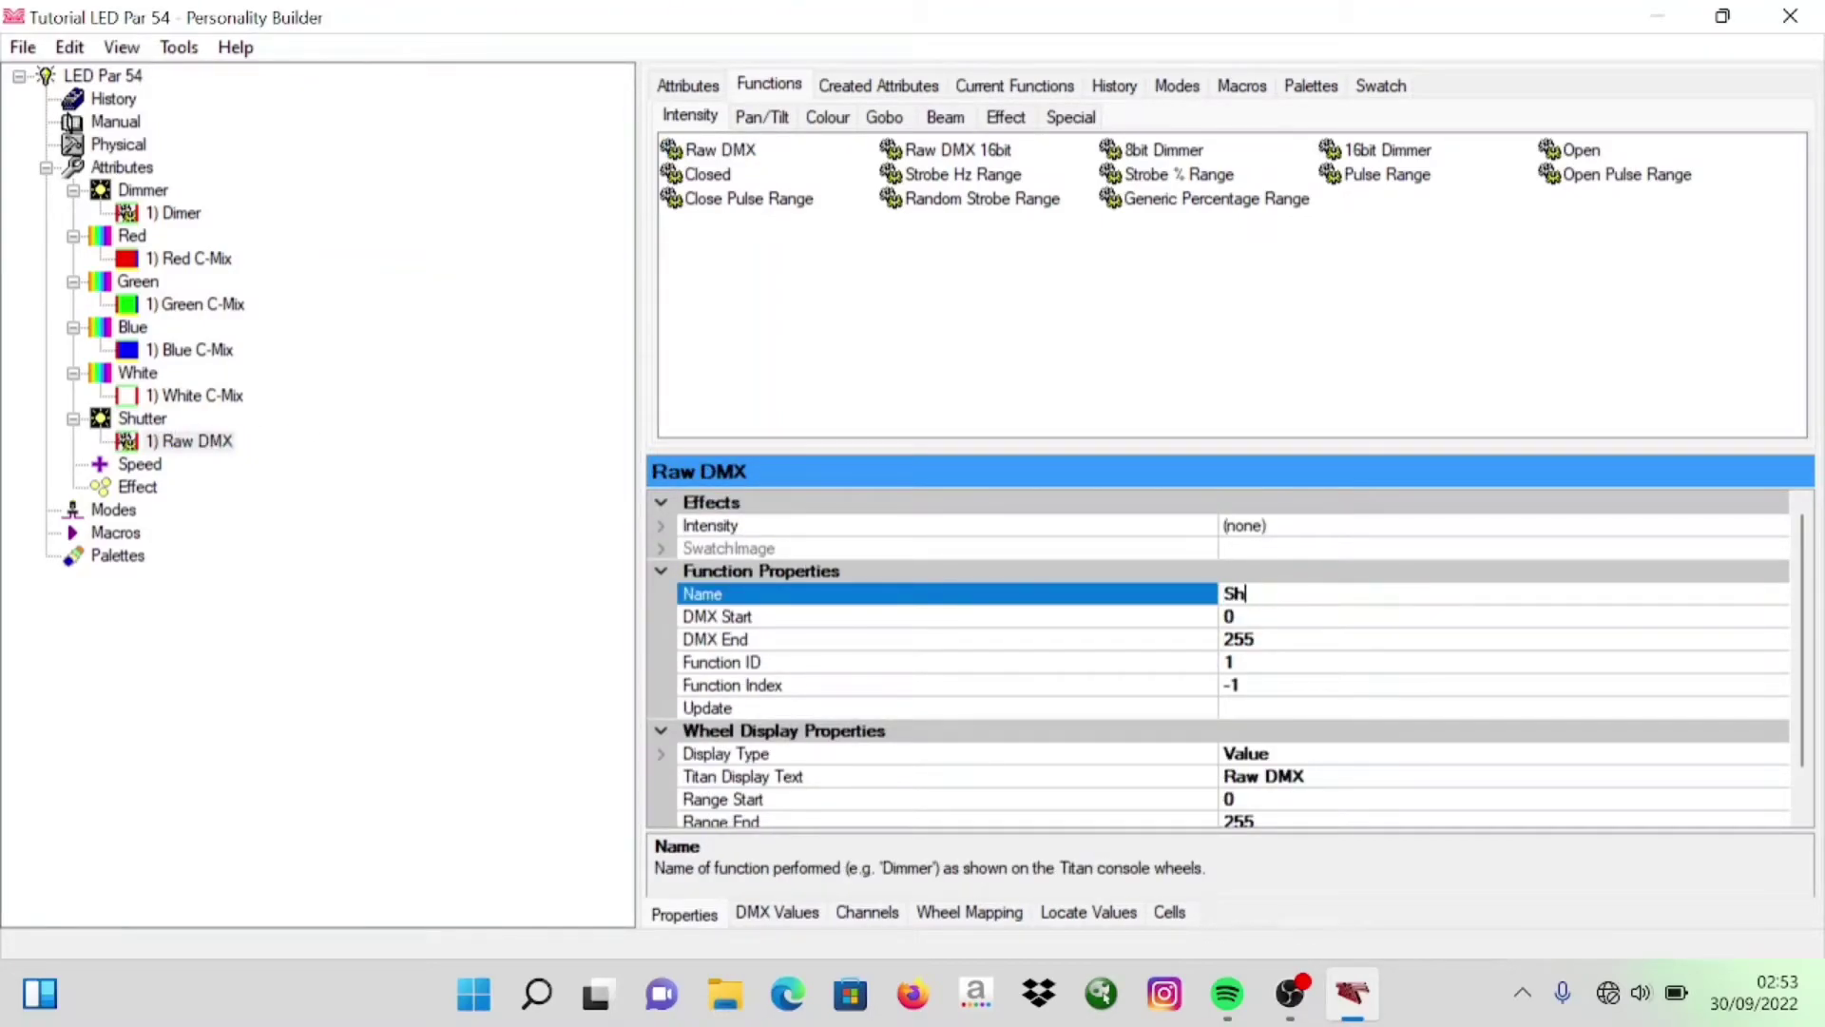
key("Return")
left_click(1374, 776)
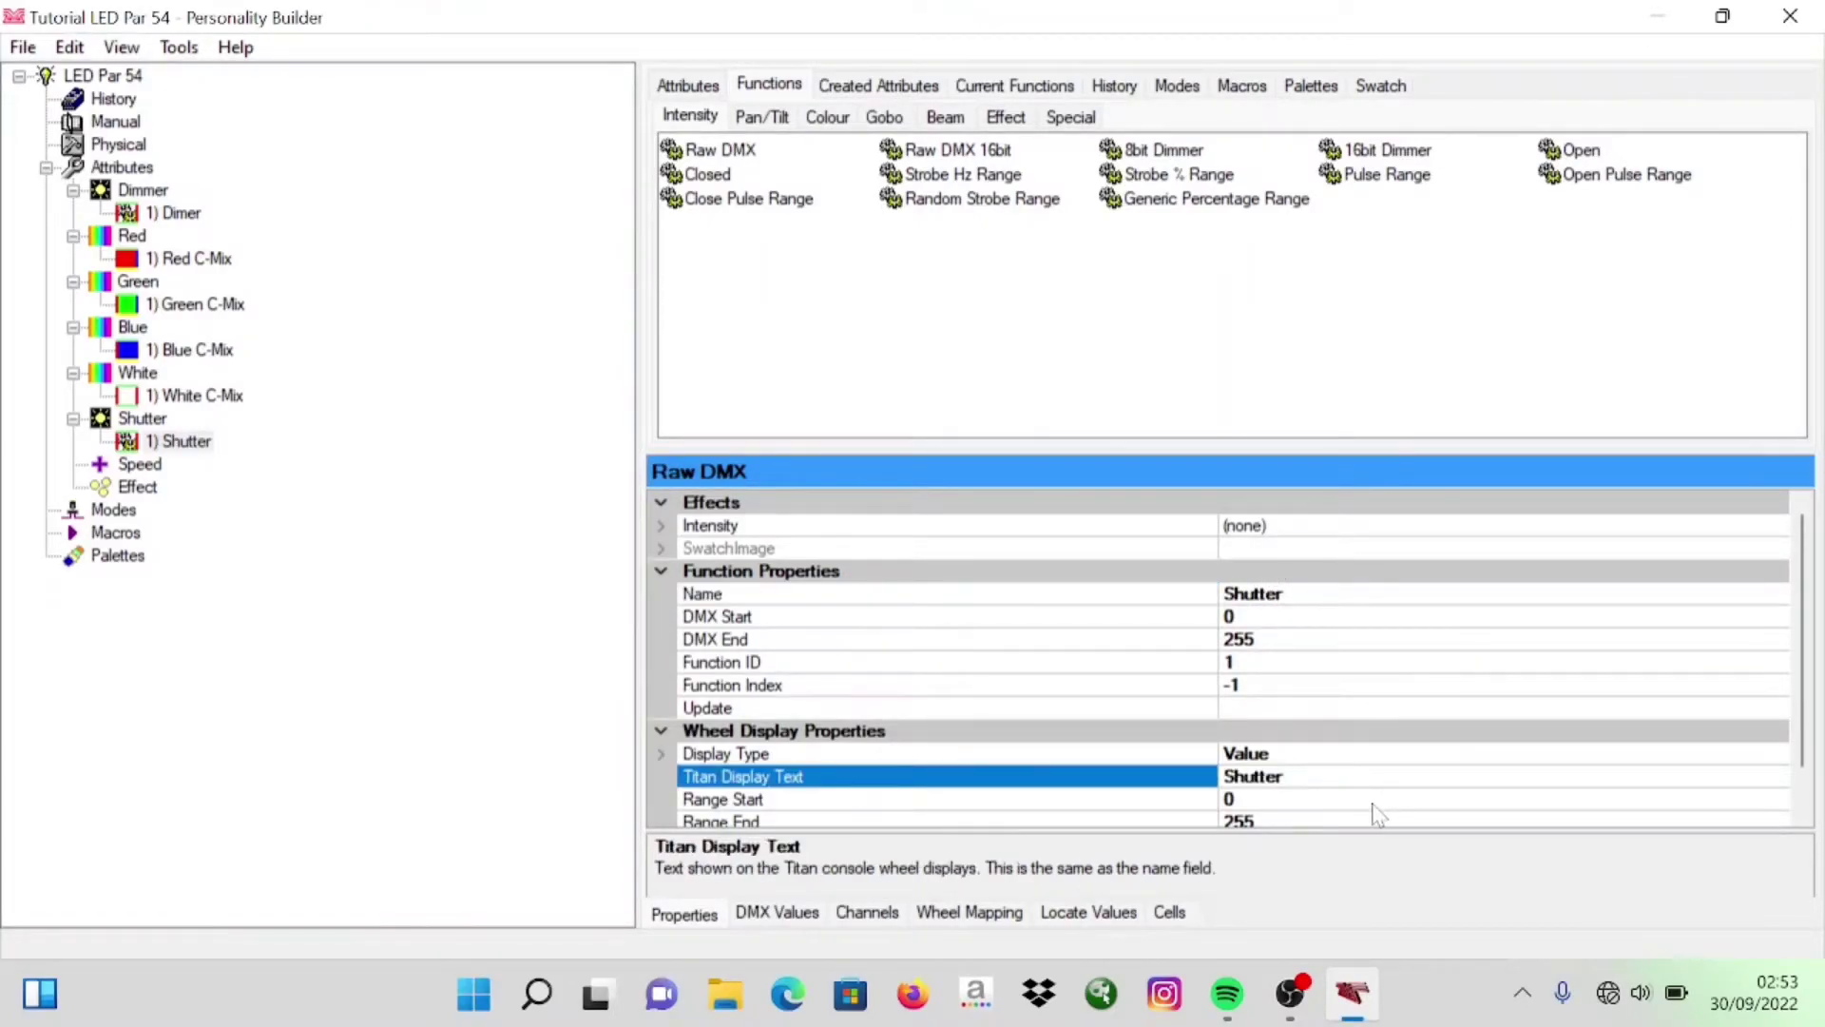
scroll(1374, 815, "down", 1)
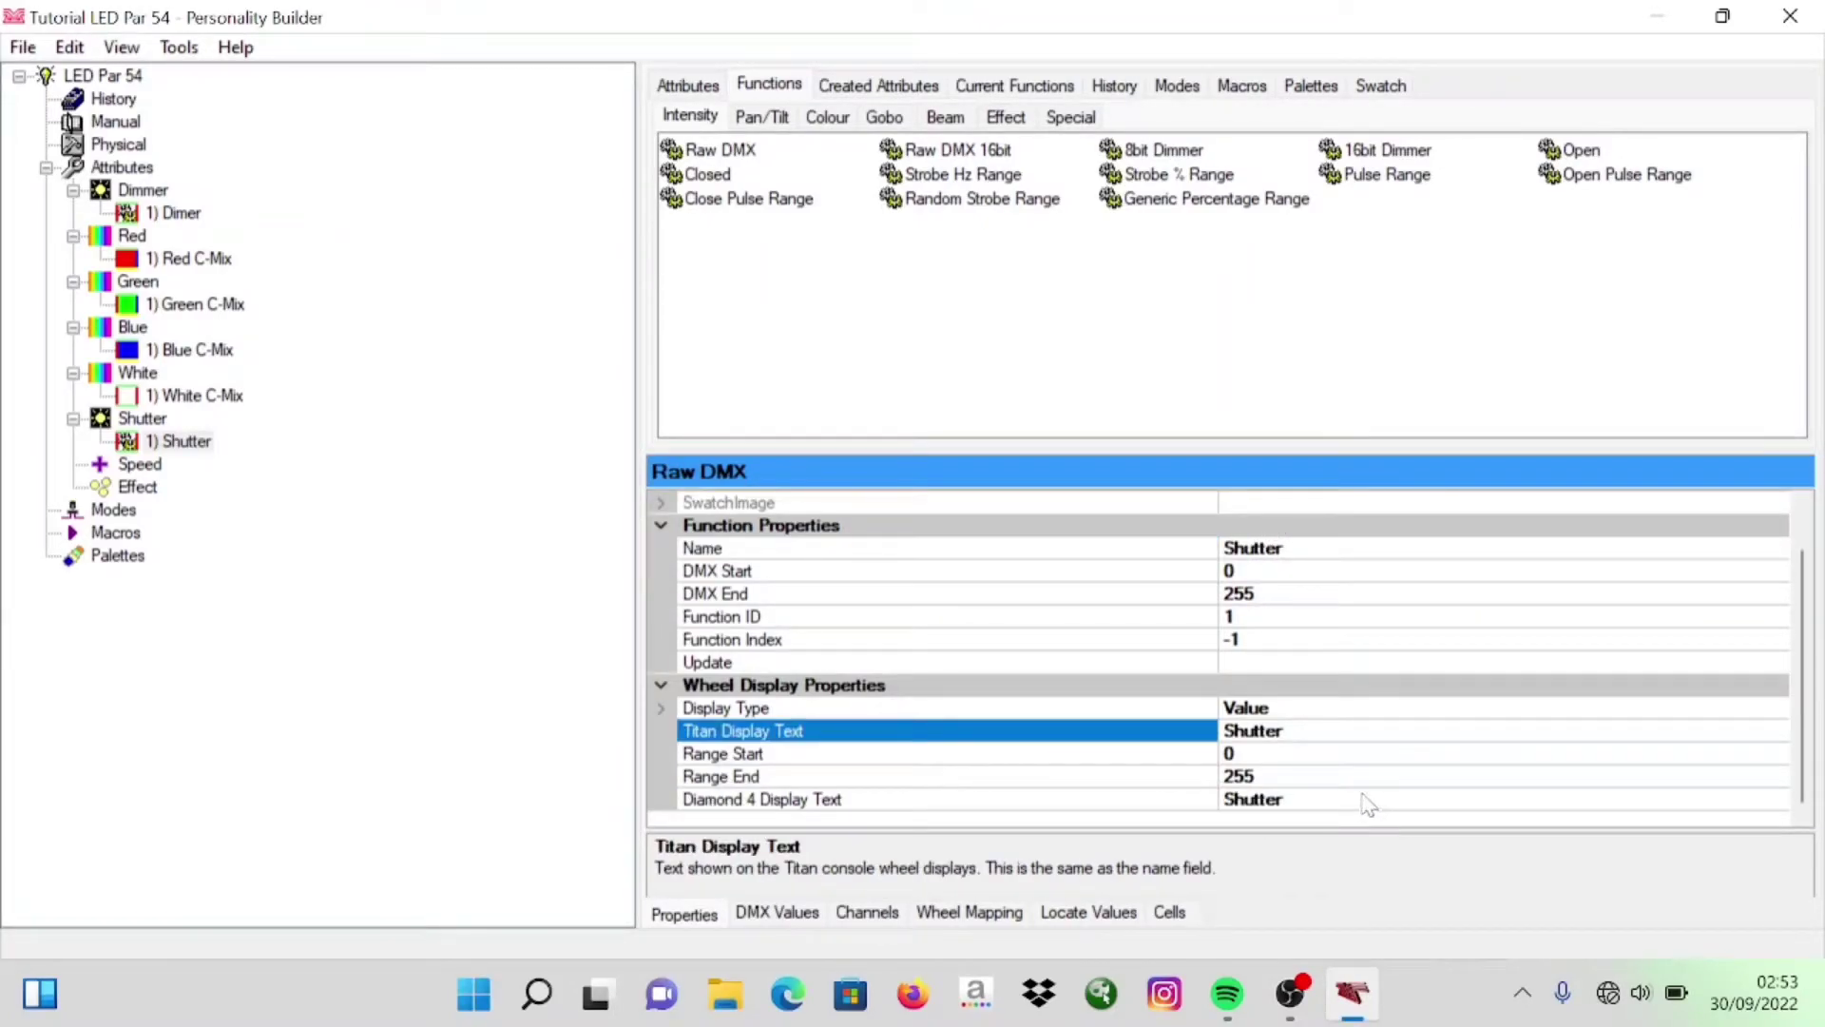
Add a Raw DMX function to the Speed attribute and set its name and display texts to Speed
left_click(142, 466)
left_click(715, 152)
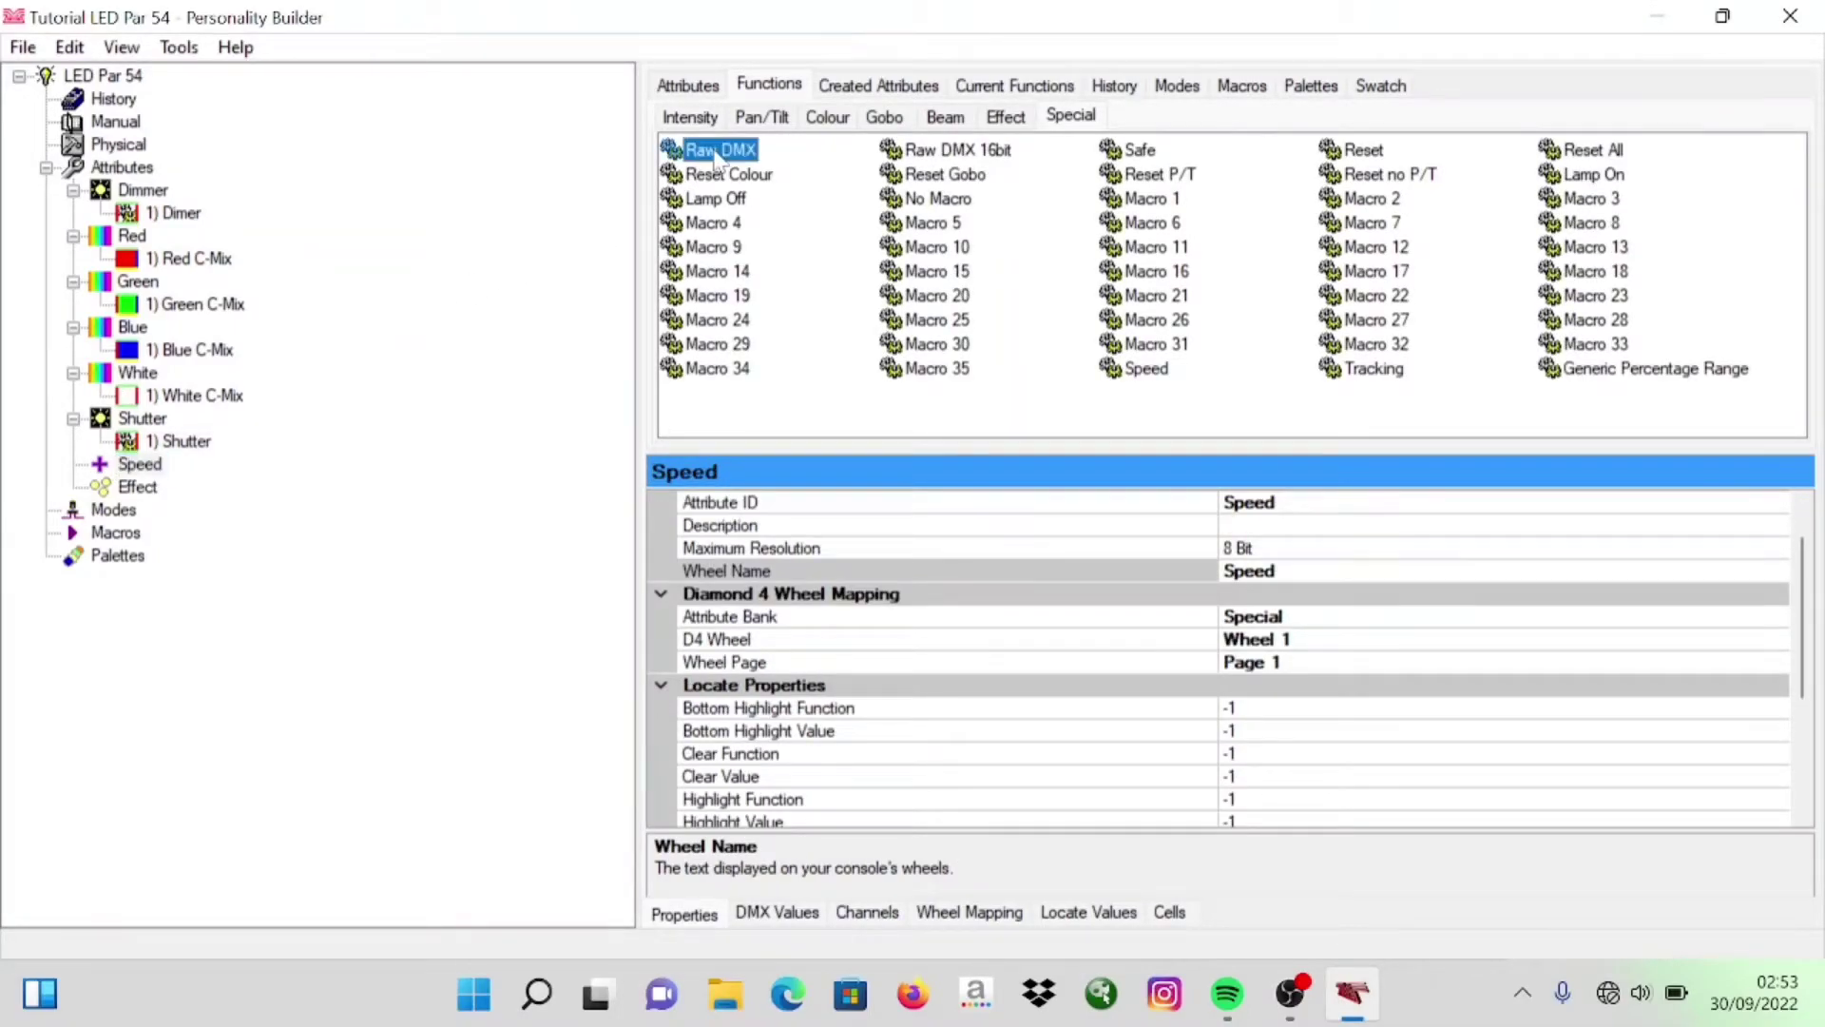
left_click_drag(714, 152, 143, 466)
left_click(187, 492)
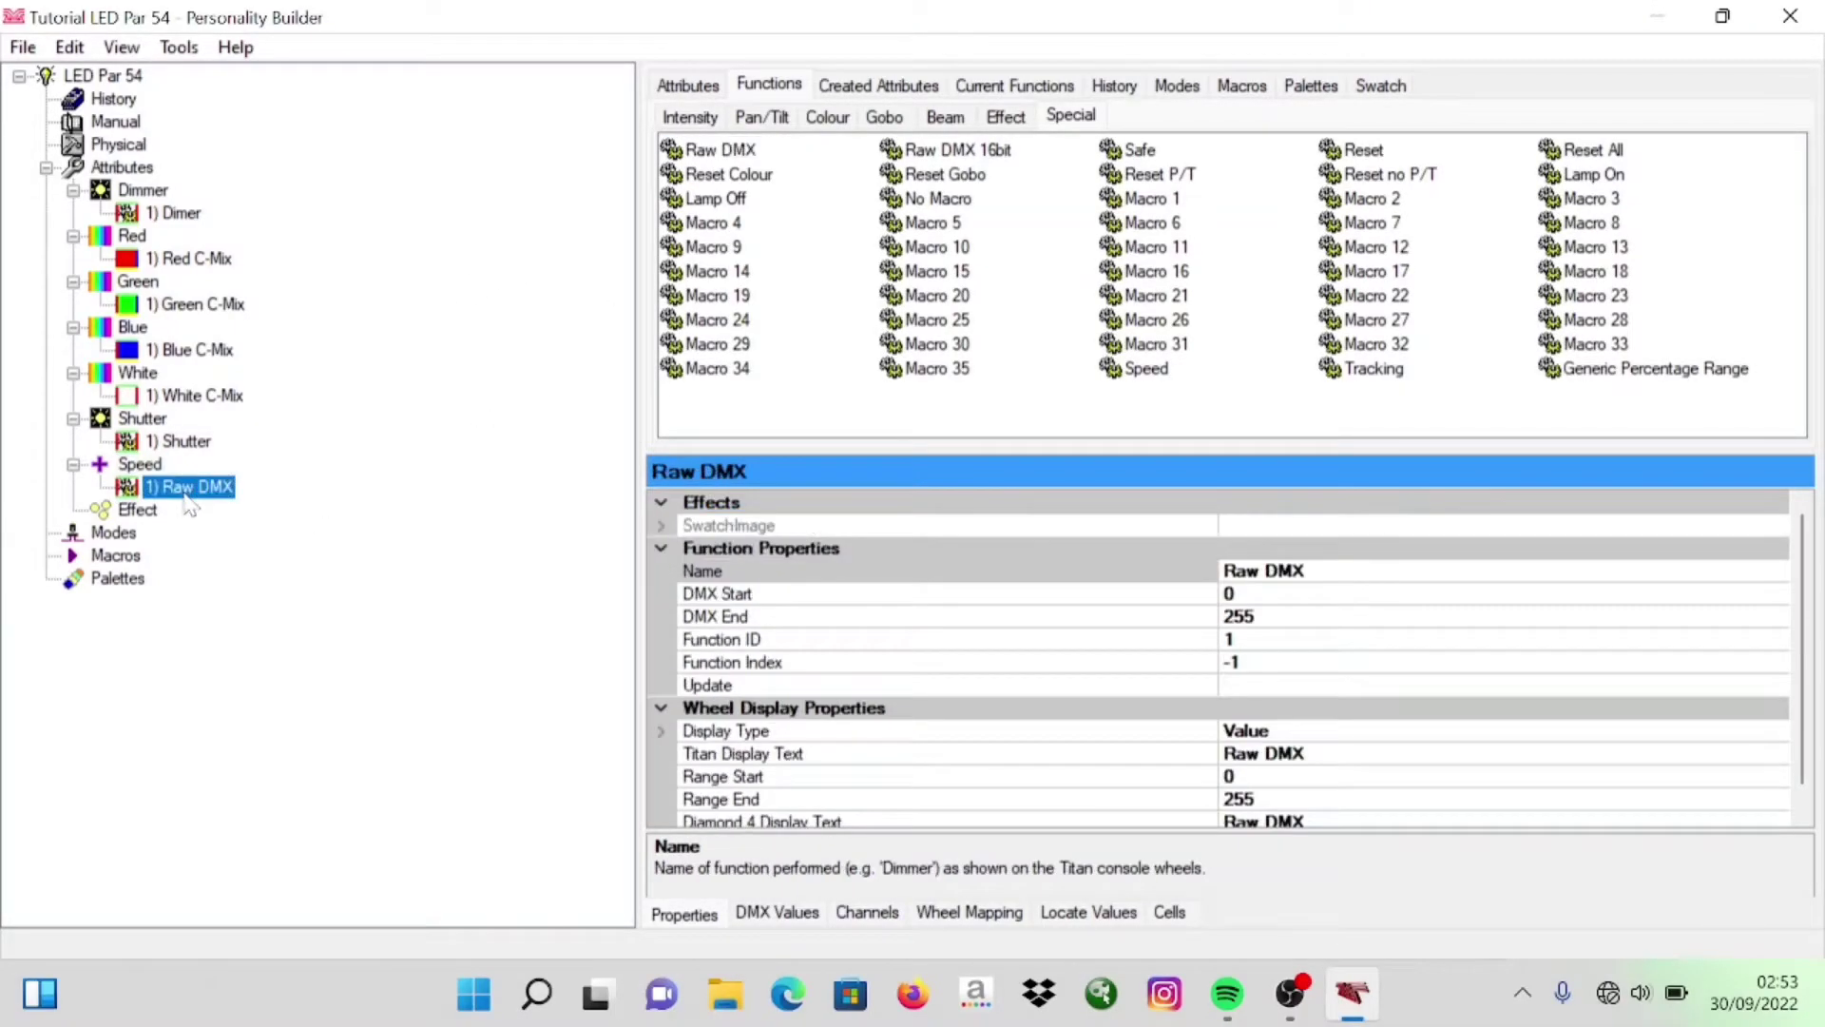
left_click(1152, 574)
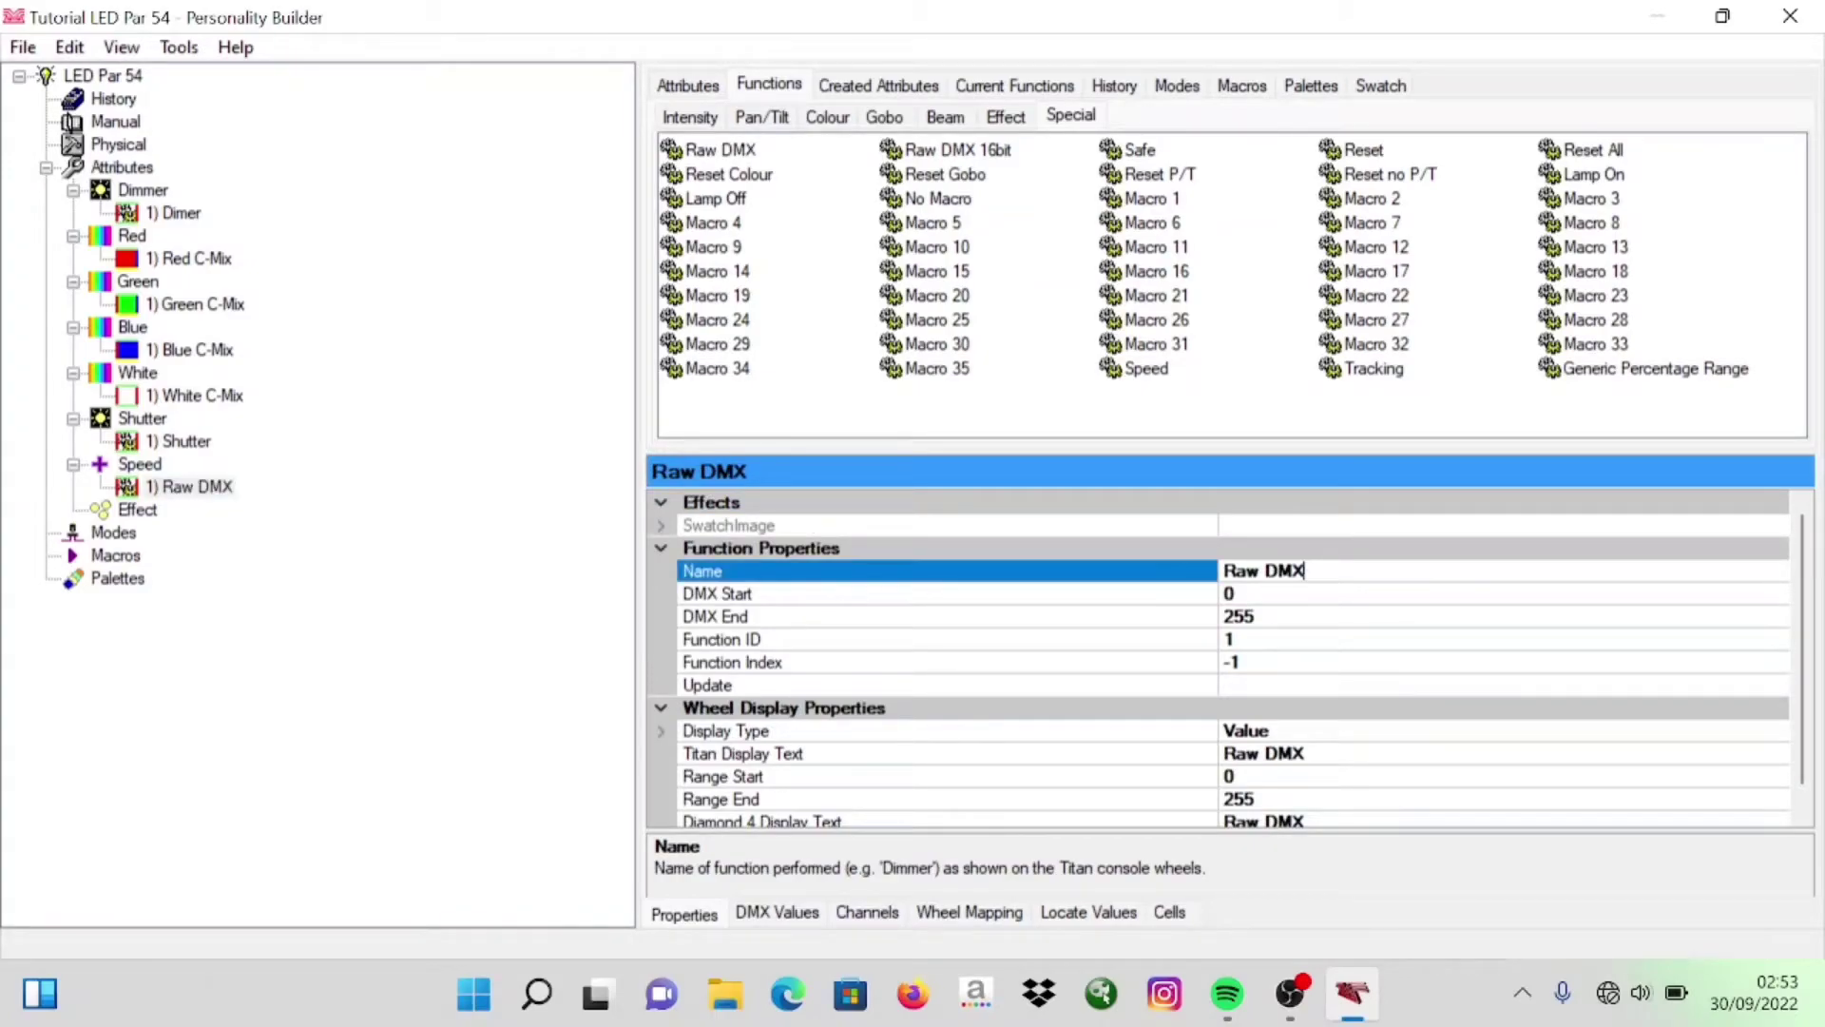
type("Speed")
key("Return")
left_click(1321, 753)
left_click(1331, 824)
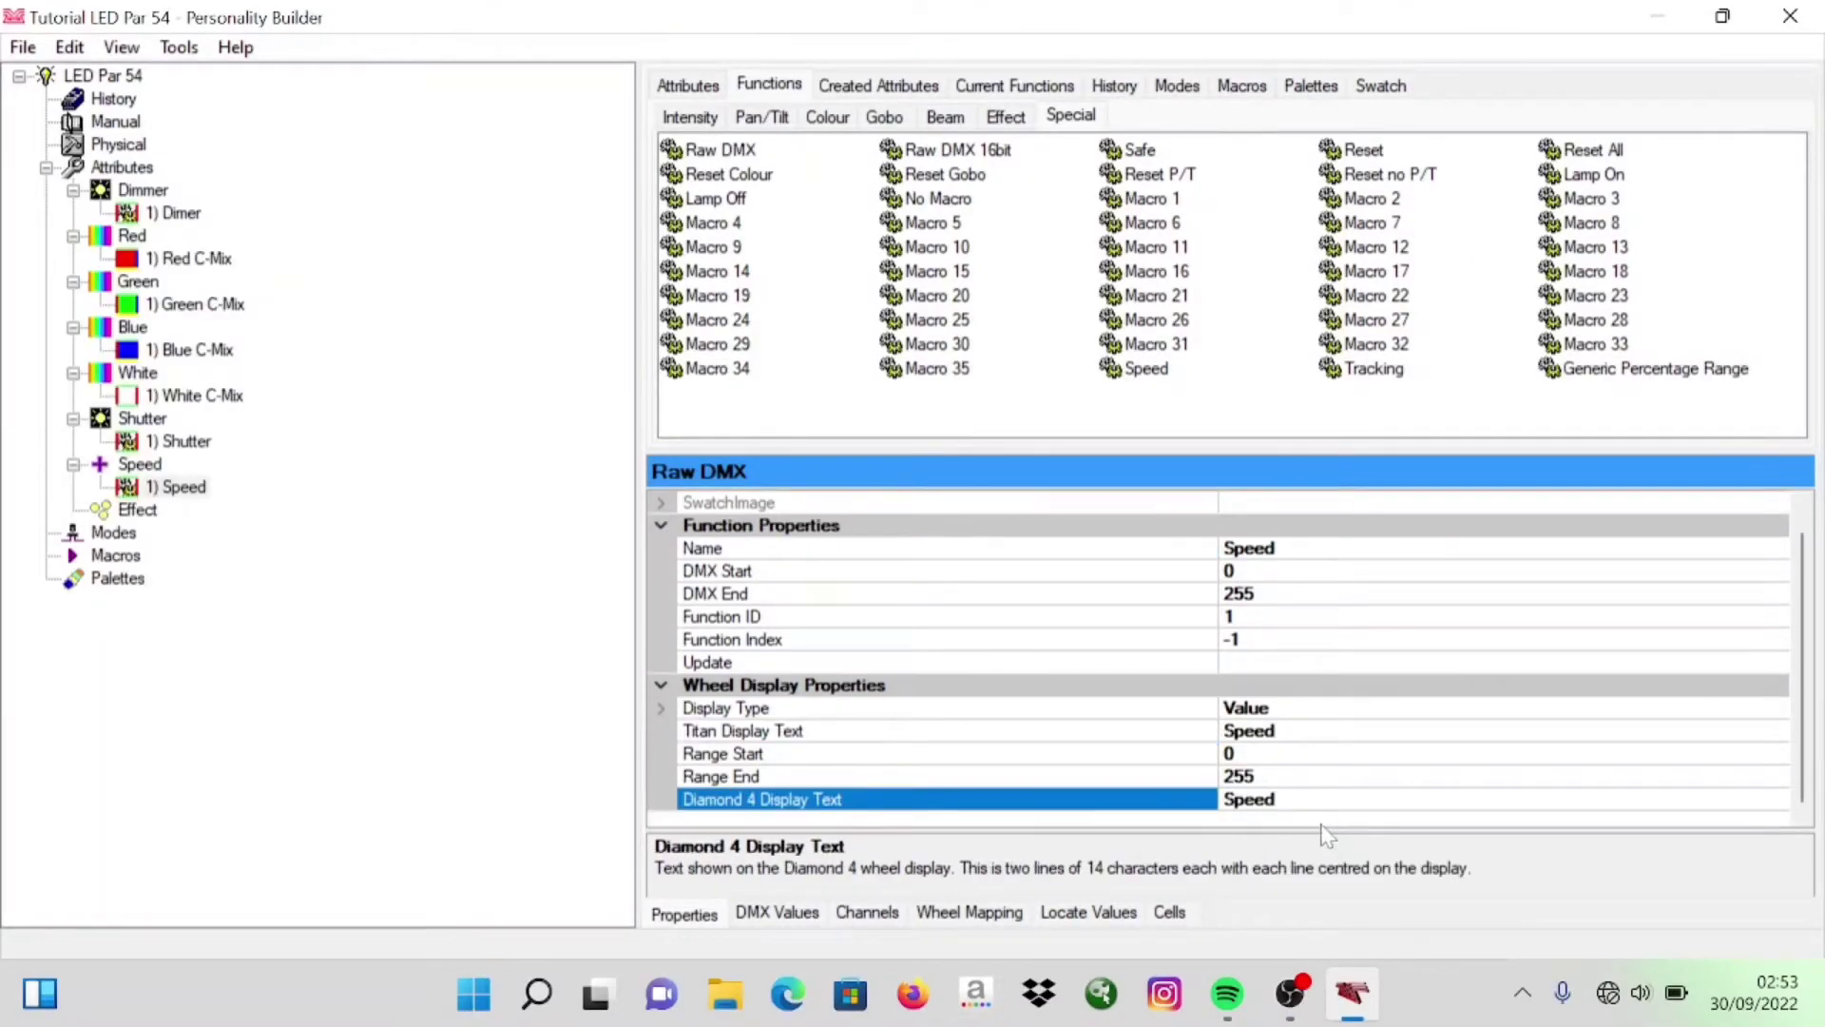
Add a Raw DMX function to the Effect attribute and set its name and display texts to Effect
left_click(138, 510)
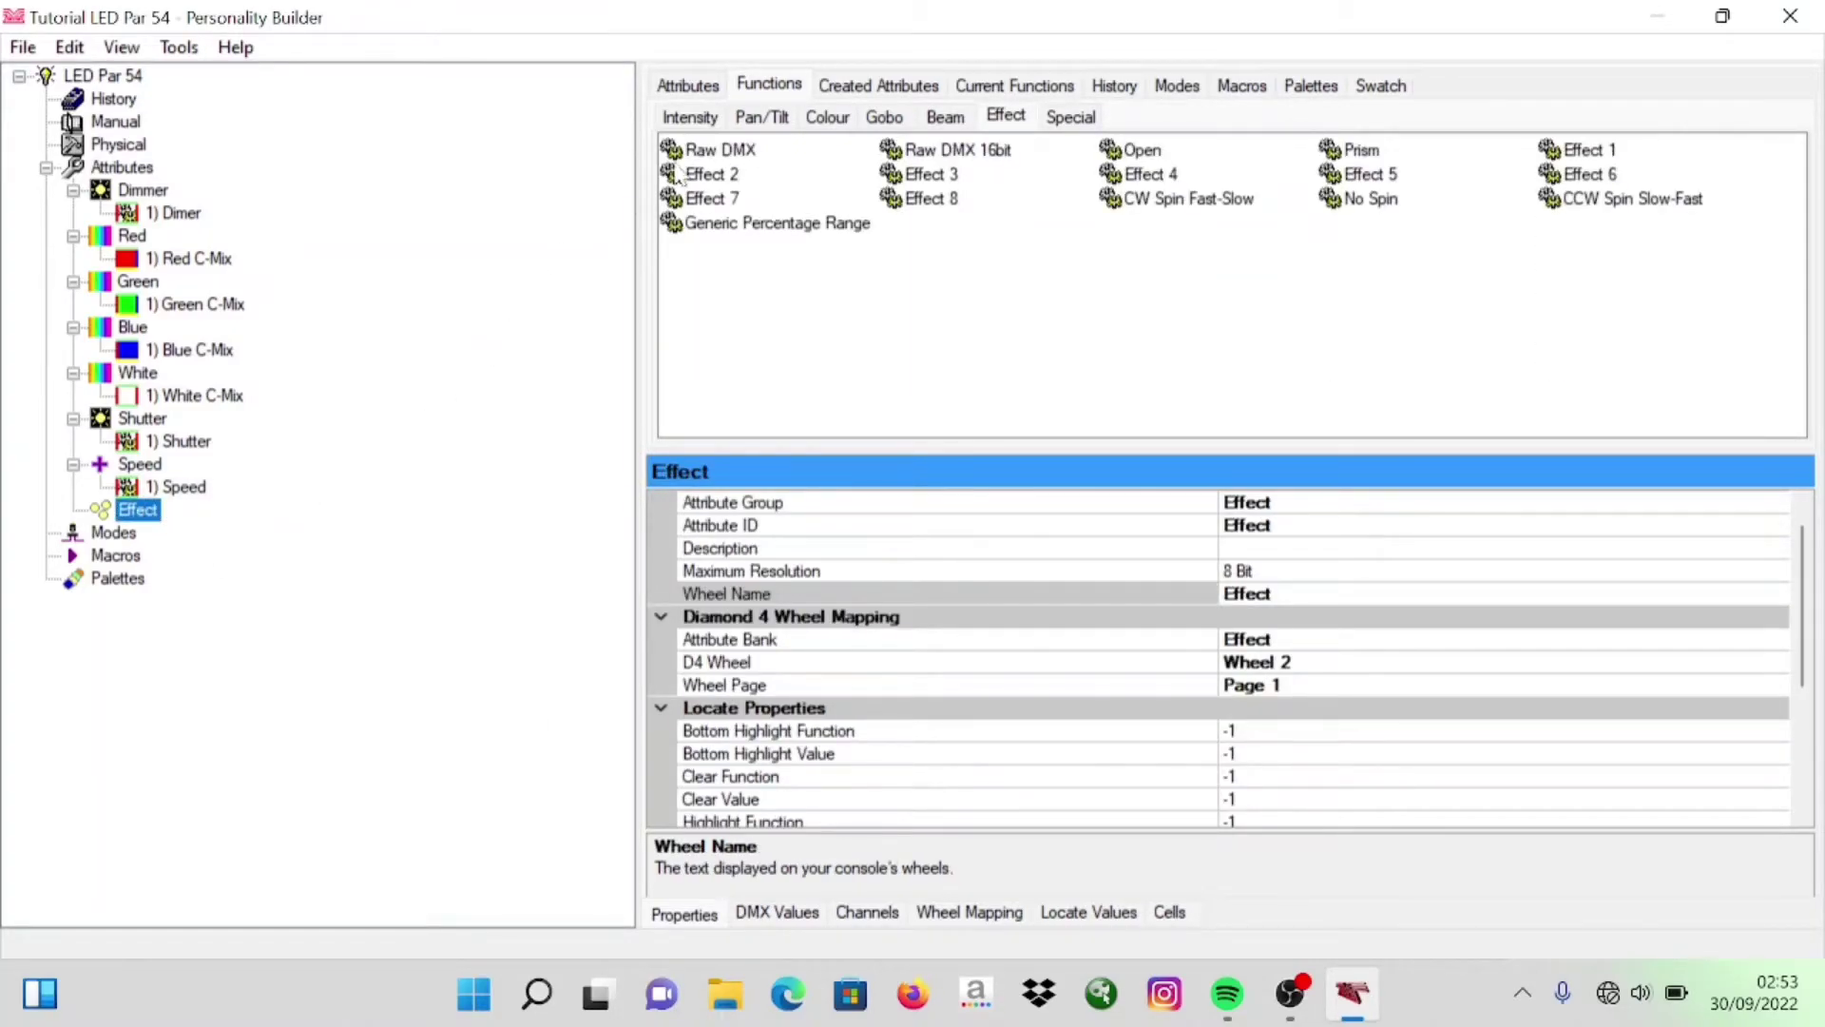
left_click_drag(721, 151, 138, 510)
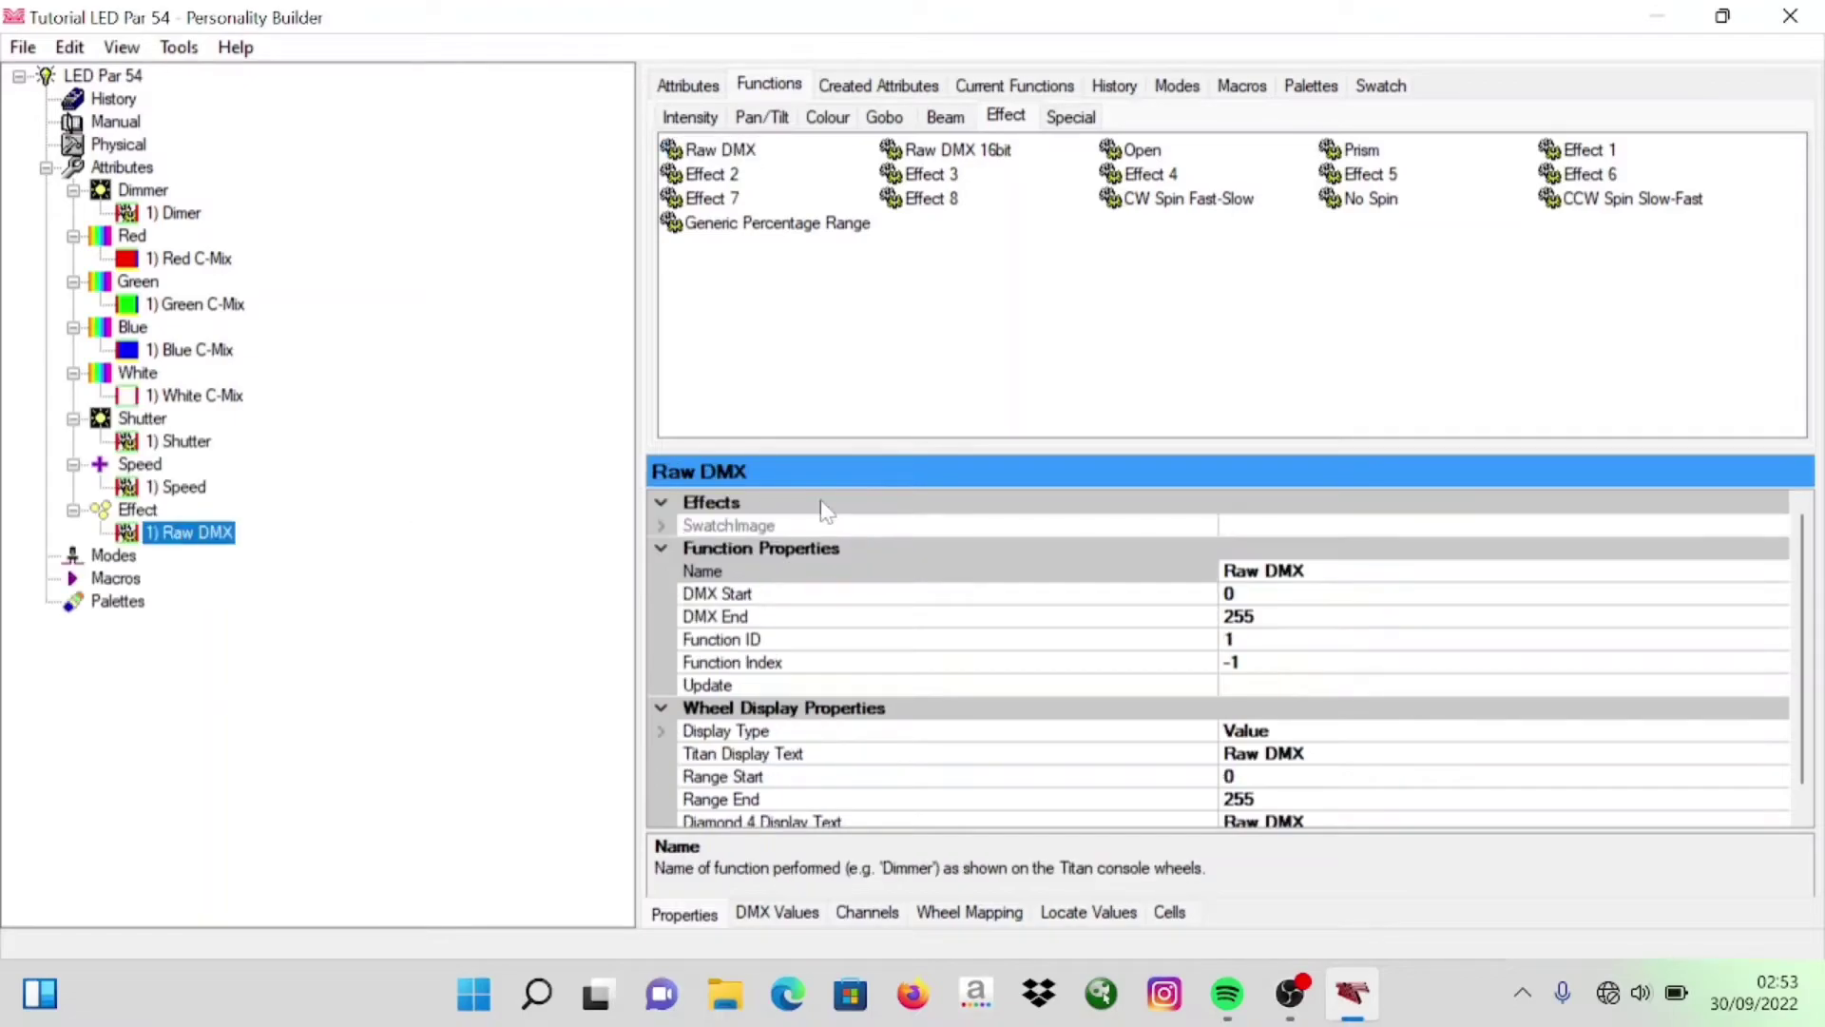
left_click(961, 571)
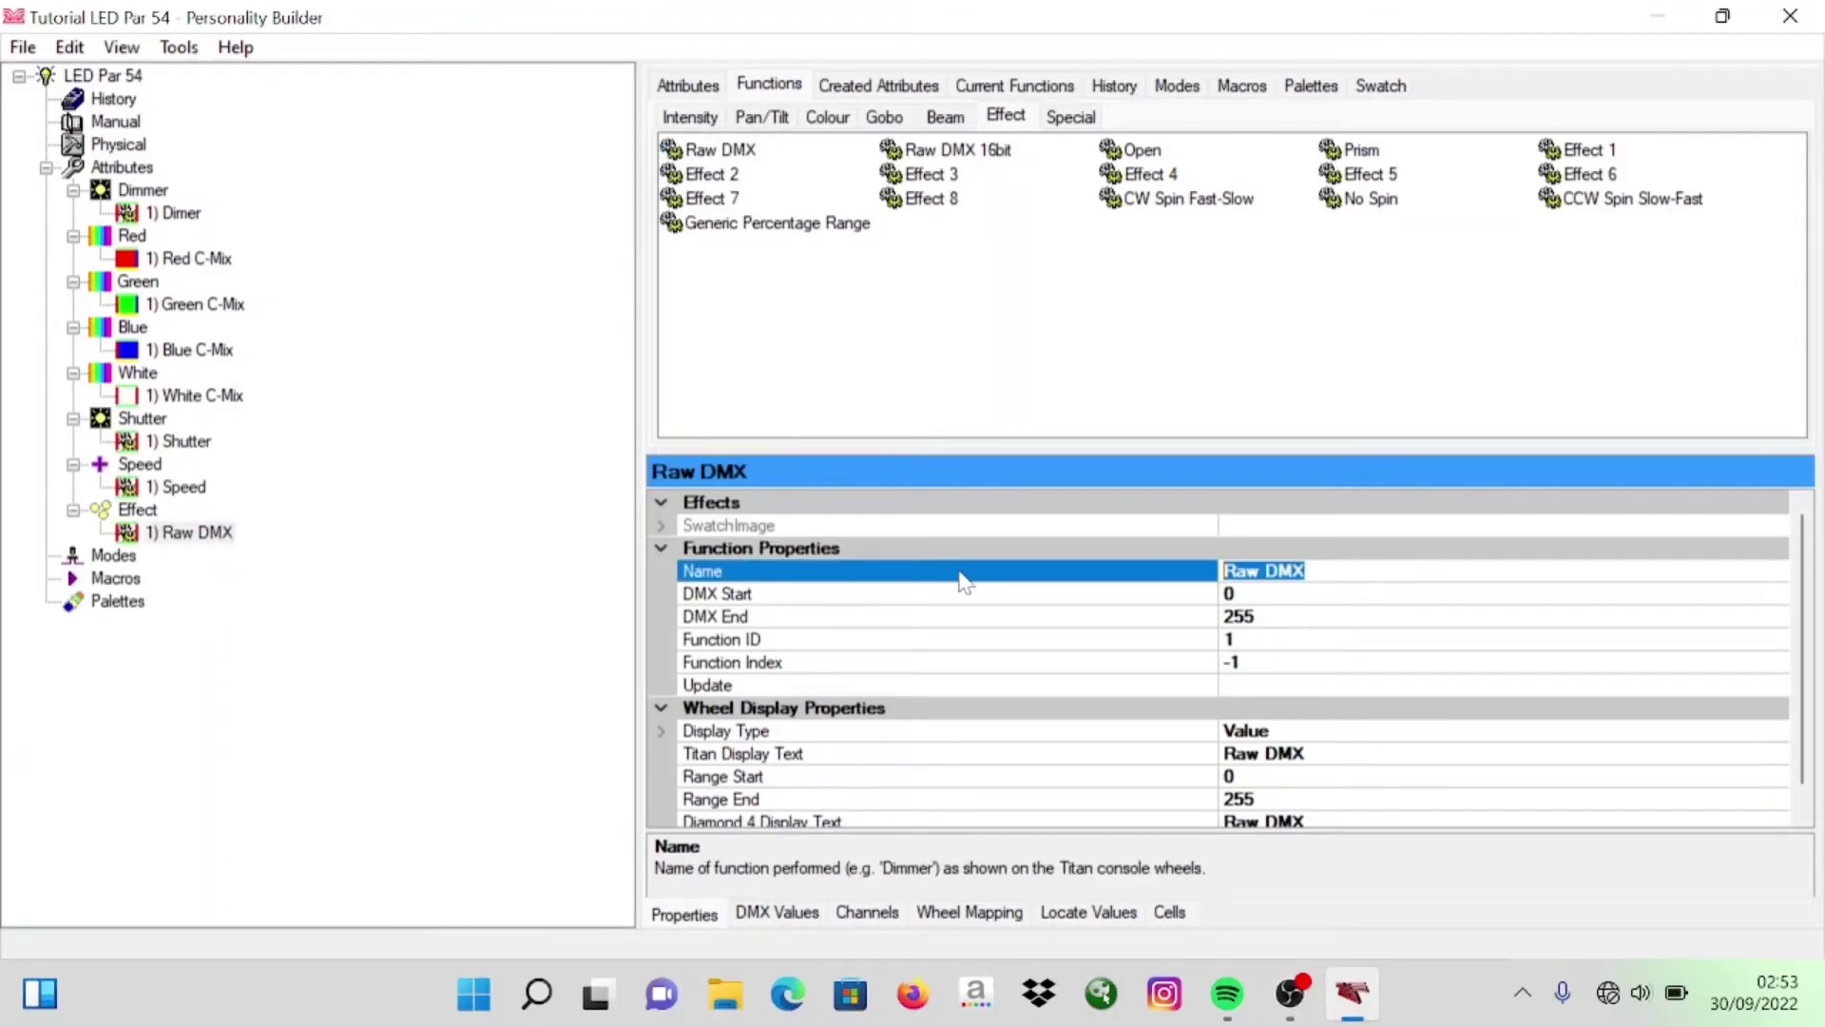
type("Effect")
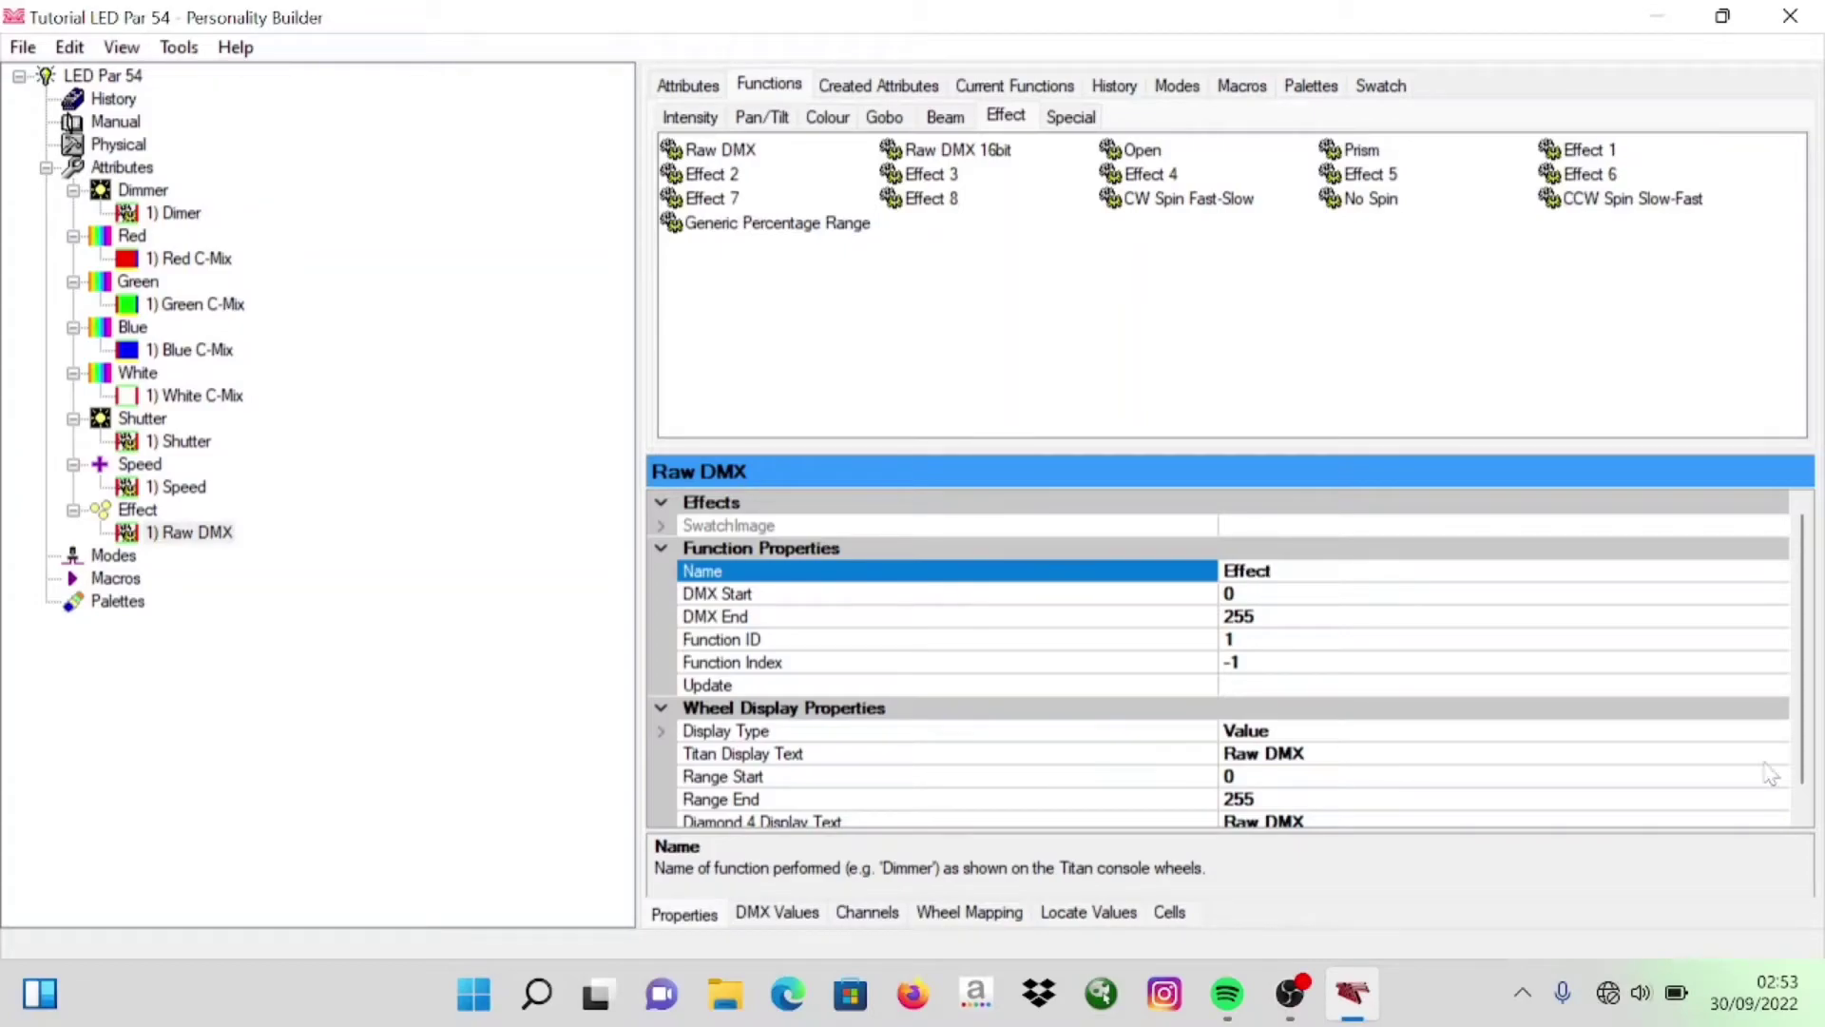
left_click(1533, 731)
key("Down")
left_click(1516, 816)
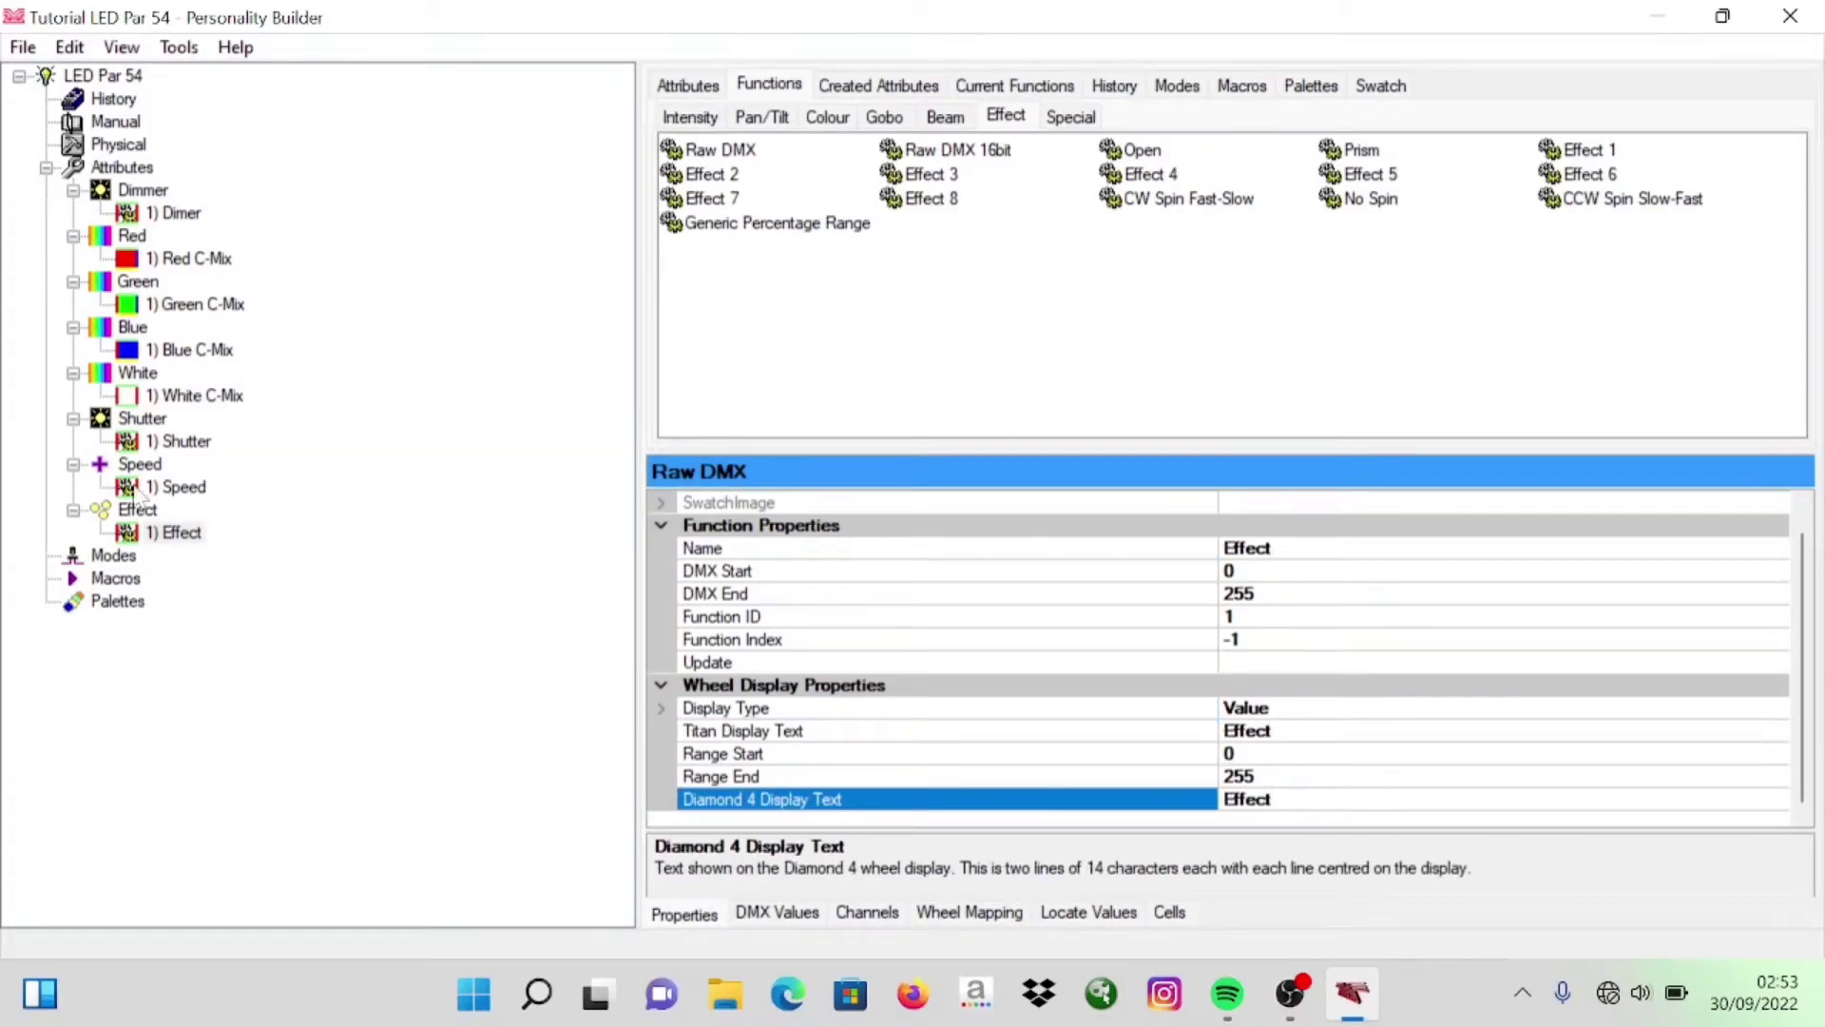
Collapse the function lists of all eight attributes, from Effect up to Dimmer
left_click(75, 510)
left_click(73, 464)
left_click(73, 418)
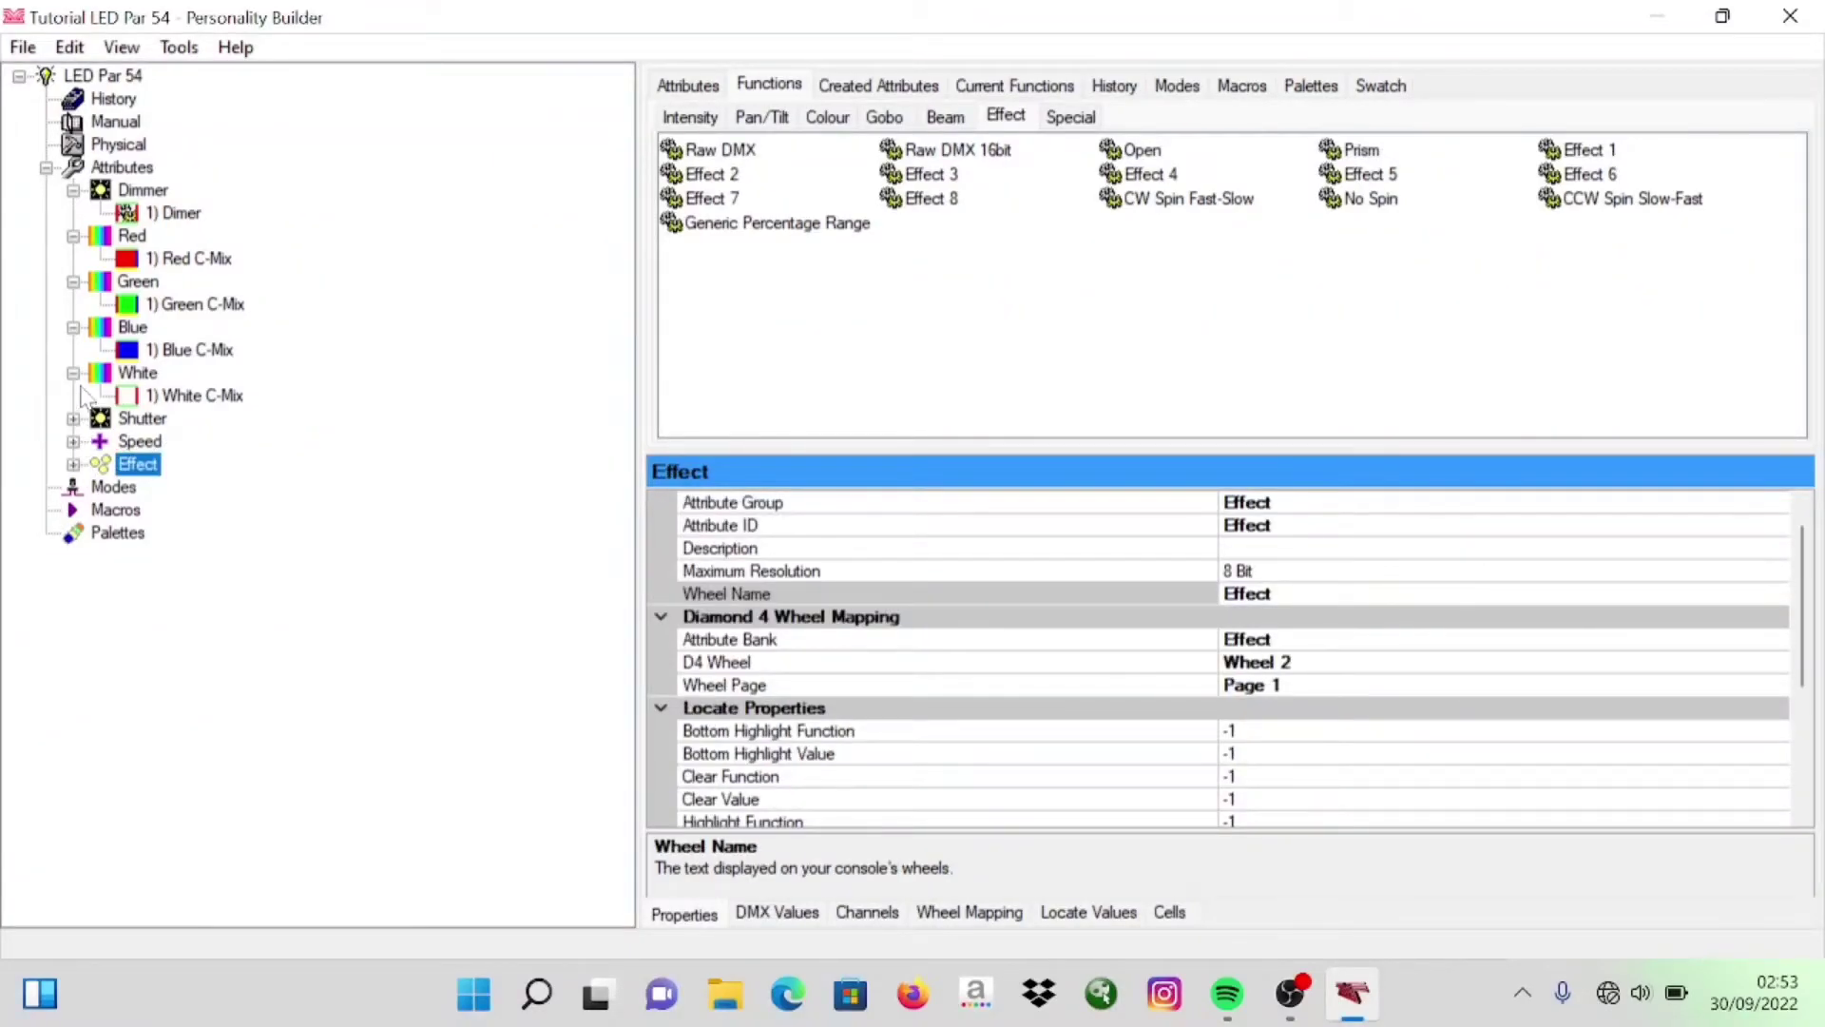
left_click(73, 373)
left_click(73, 327)
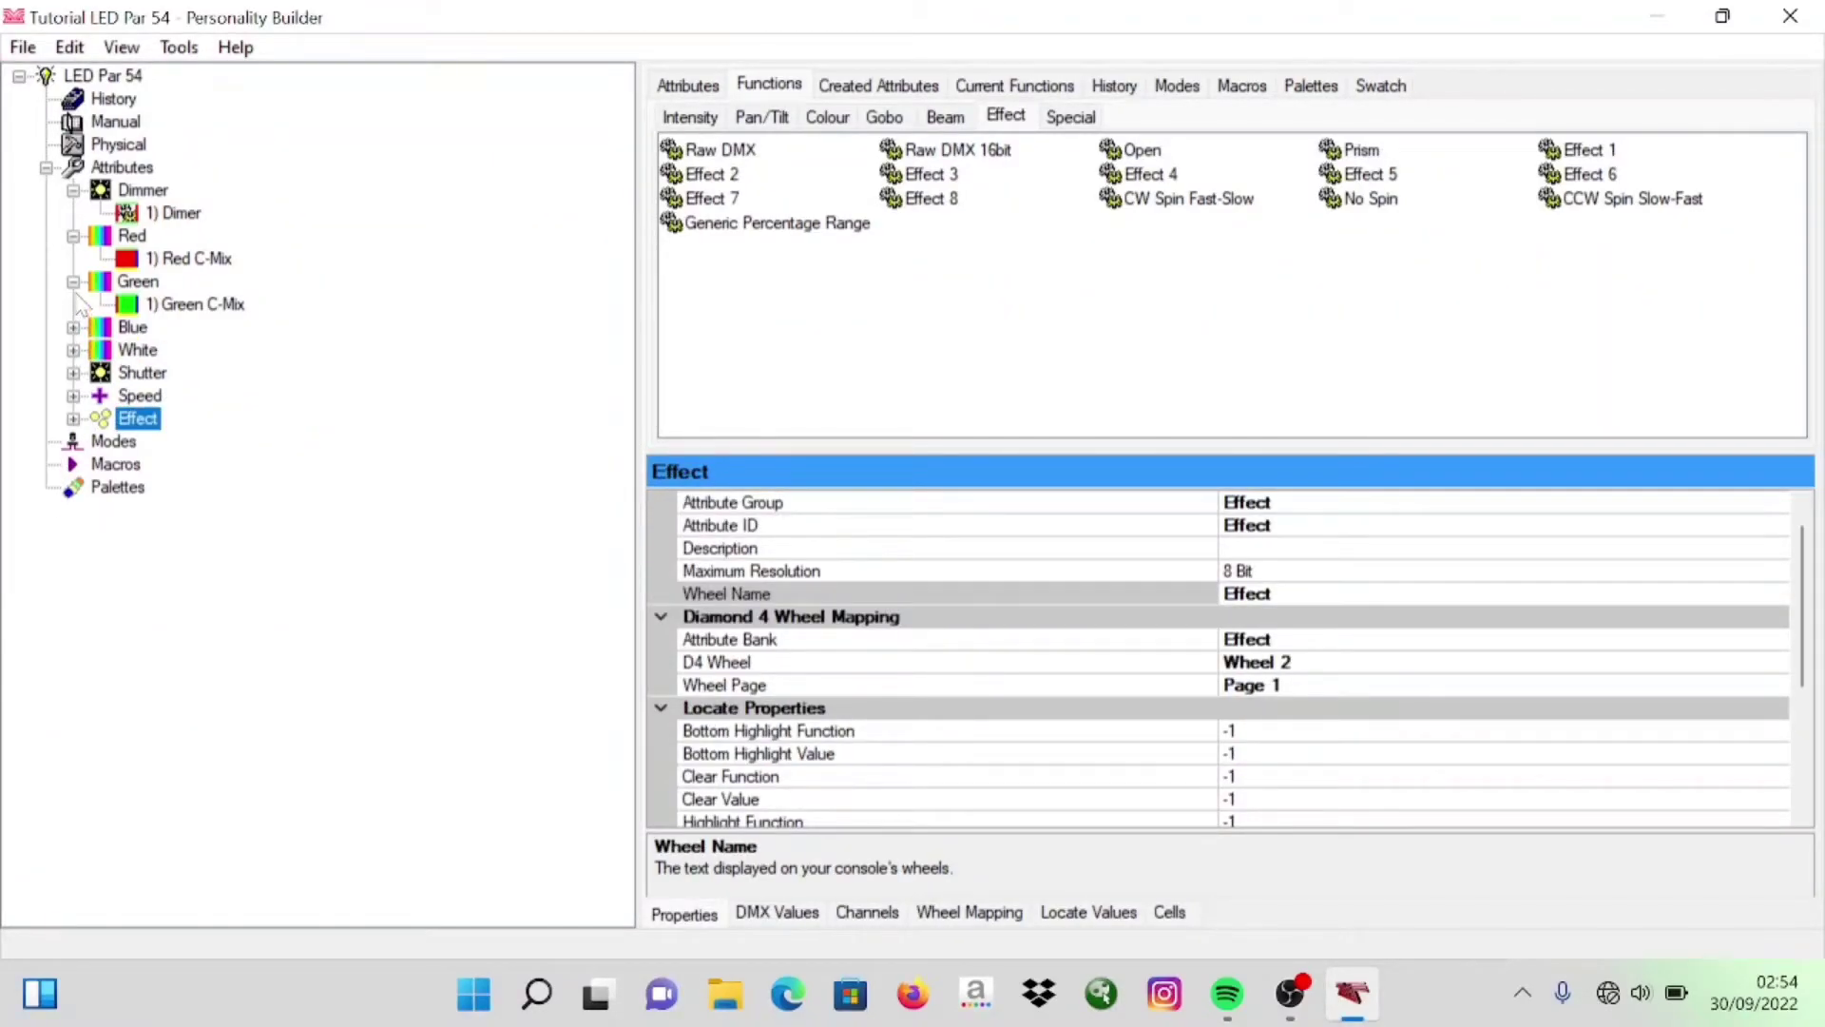
left_click(73, 281)
left_click(73, 236)
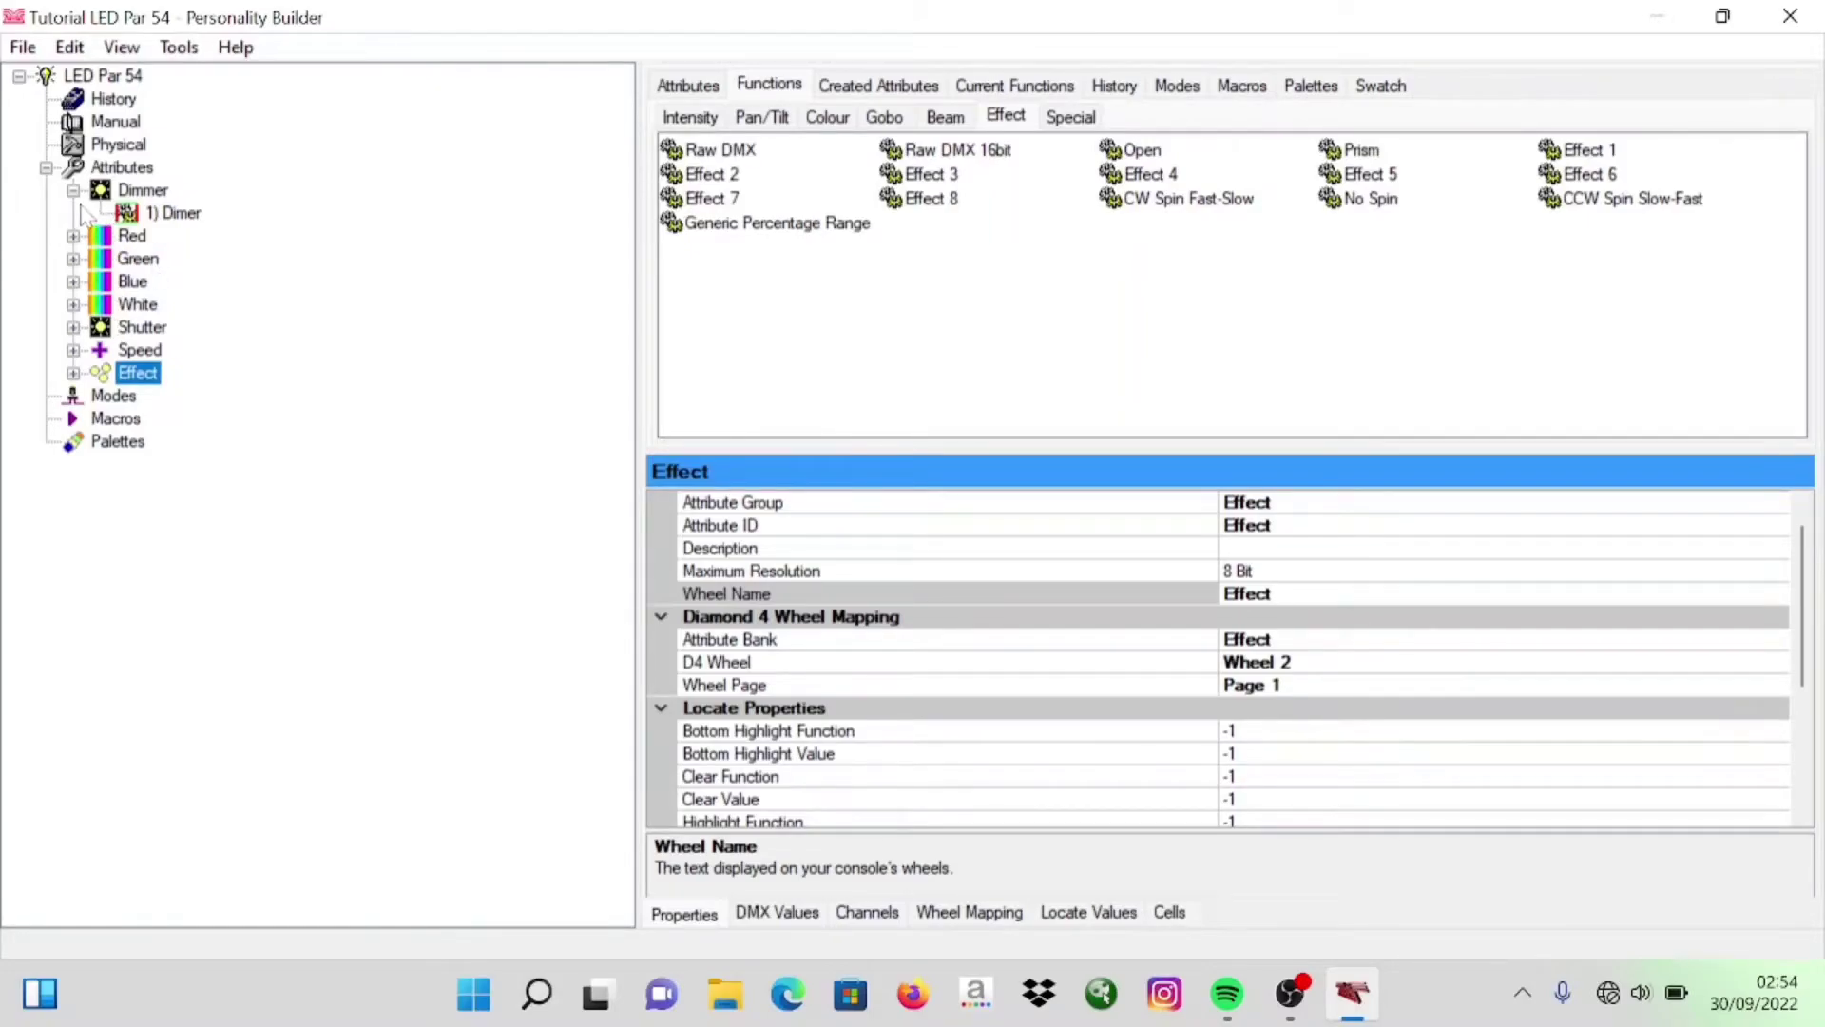
left_click(73, 190)
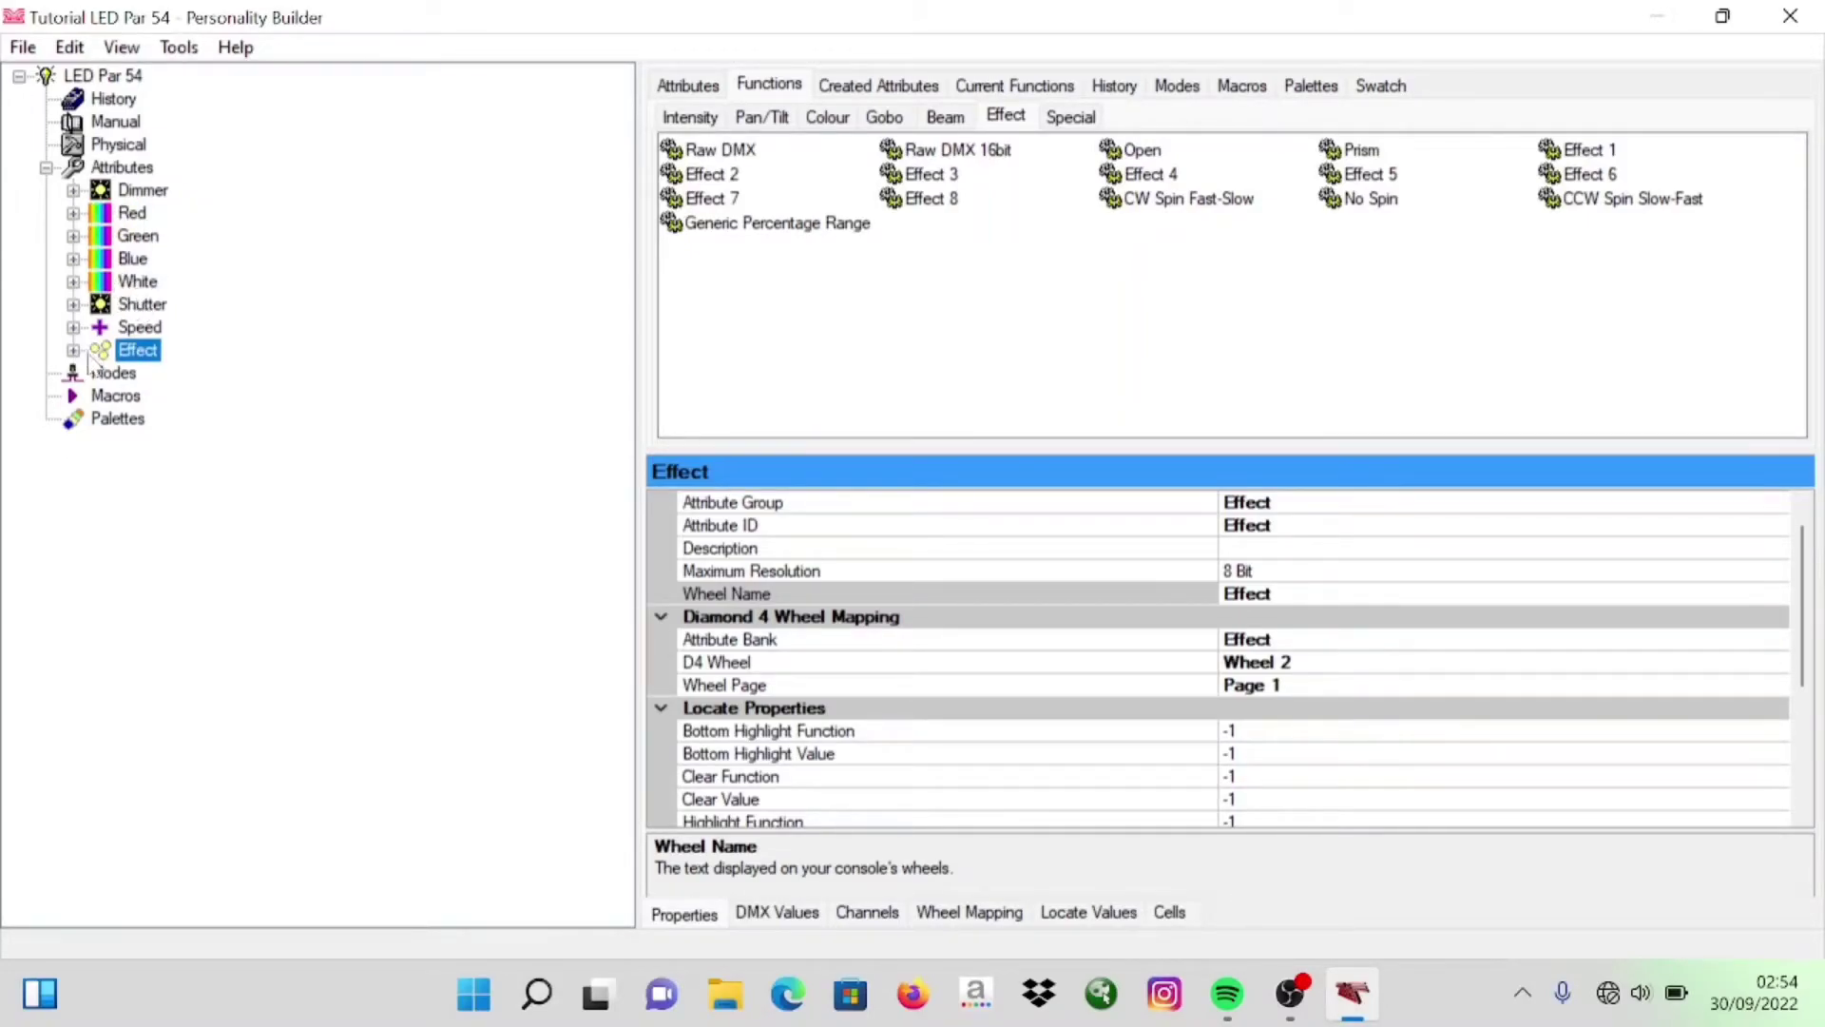
Add a Standard mode containing the Dimmer, Red, Green, Blue, White, Shutter, Speed and Effect attributes in that order
left_click(113, 372)
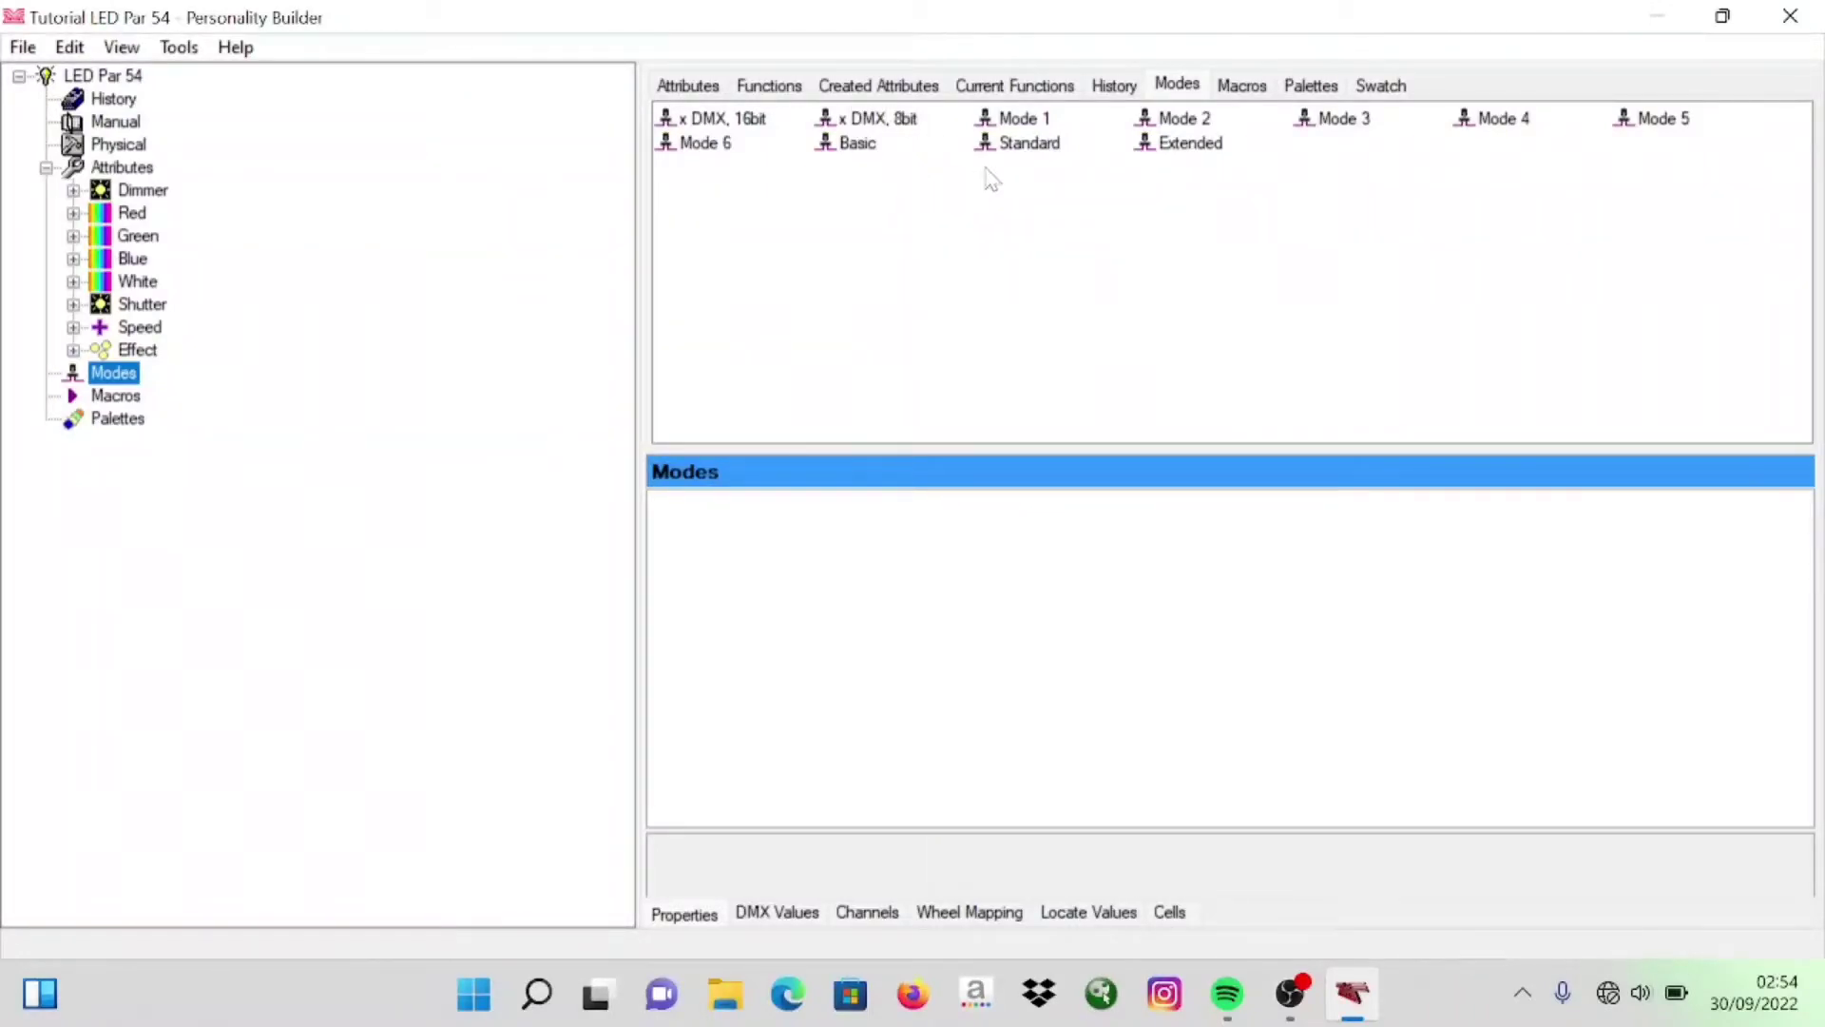
double_click(1015, 155)
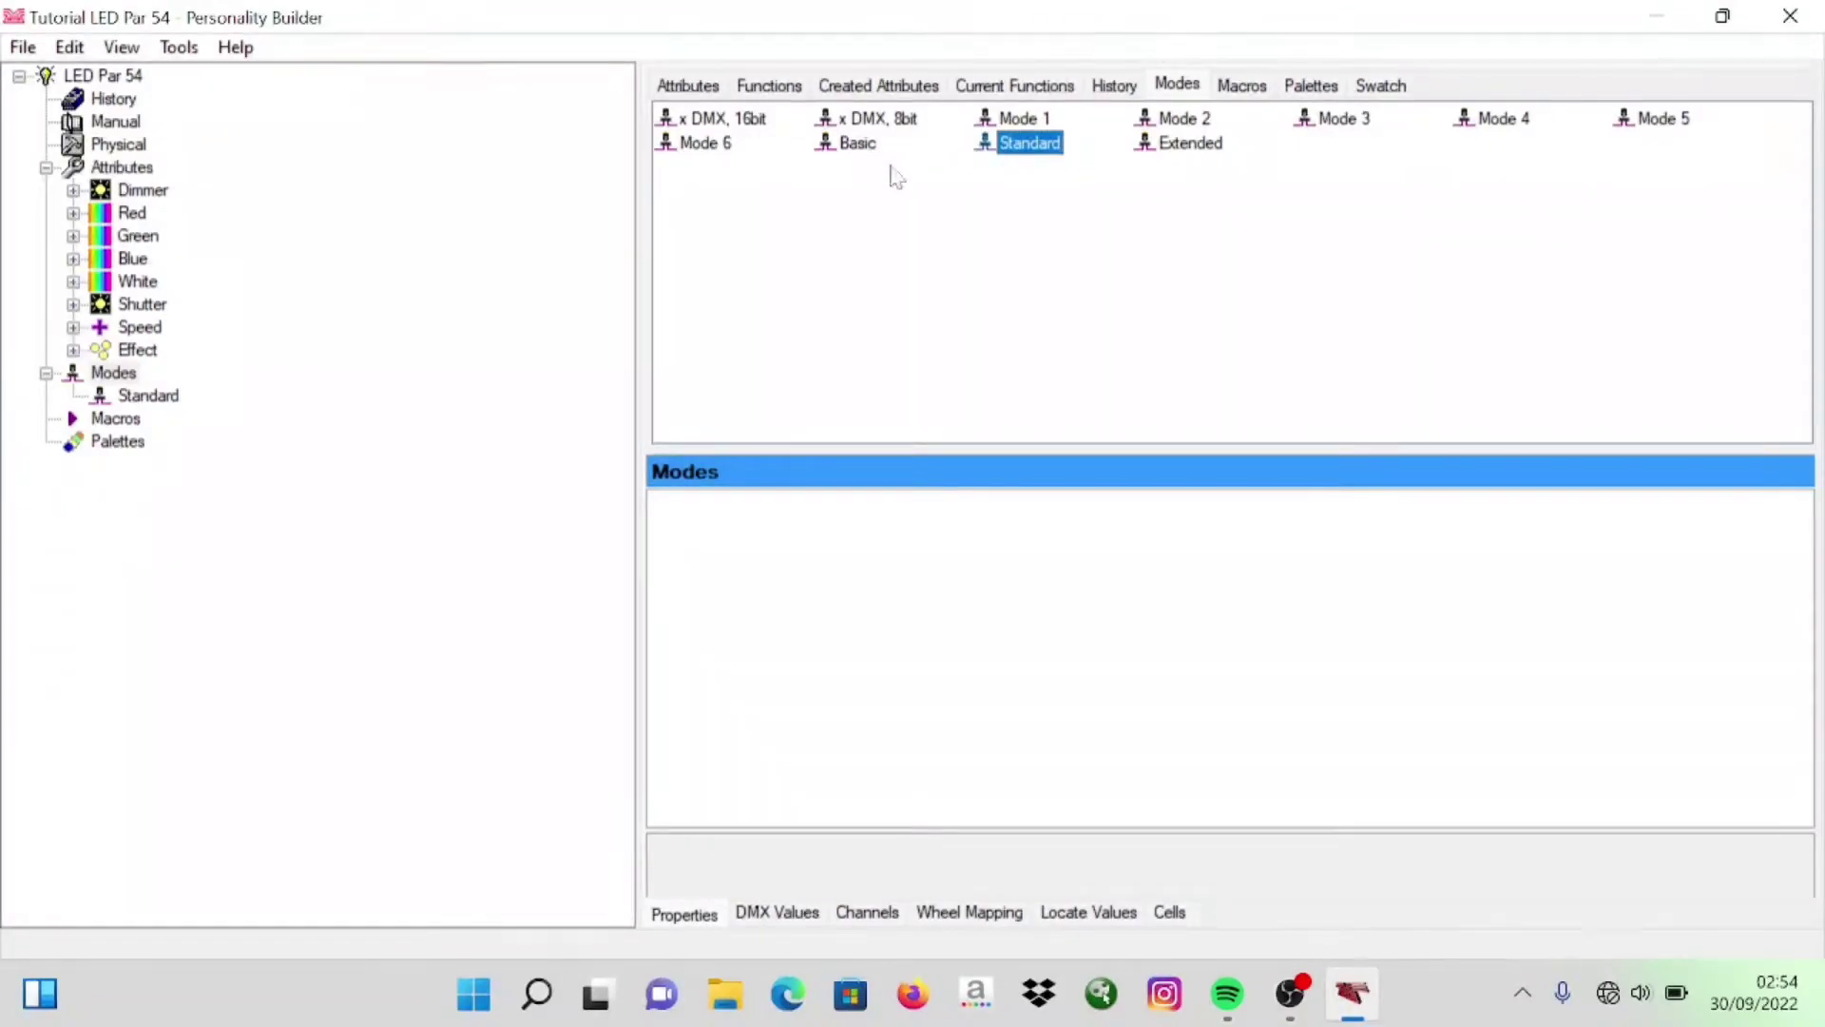
left_click(148, 395)
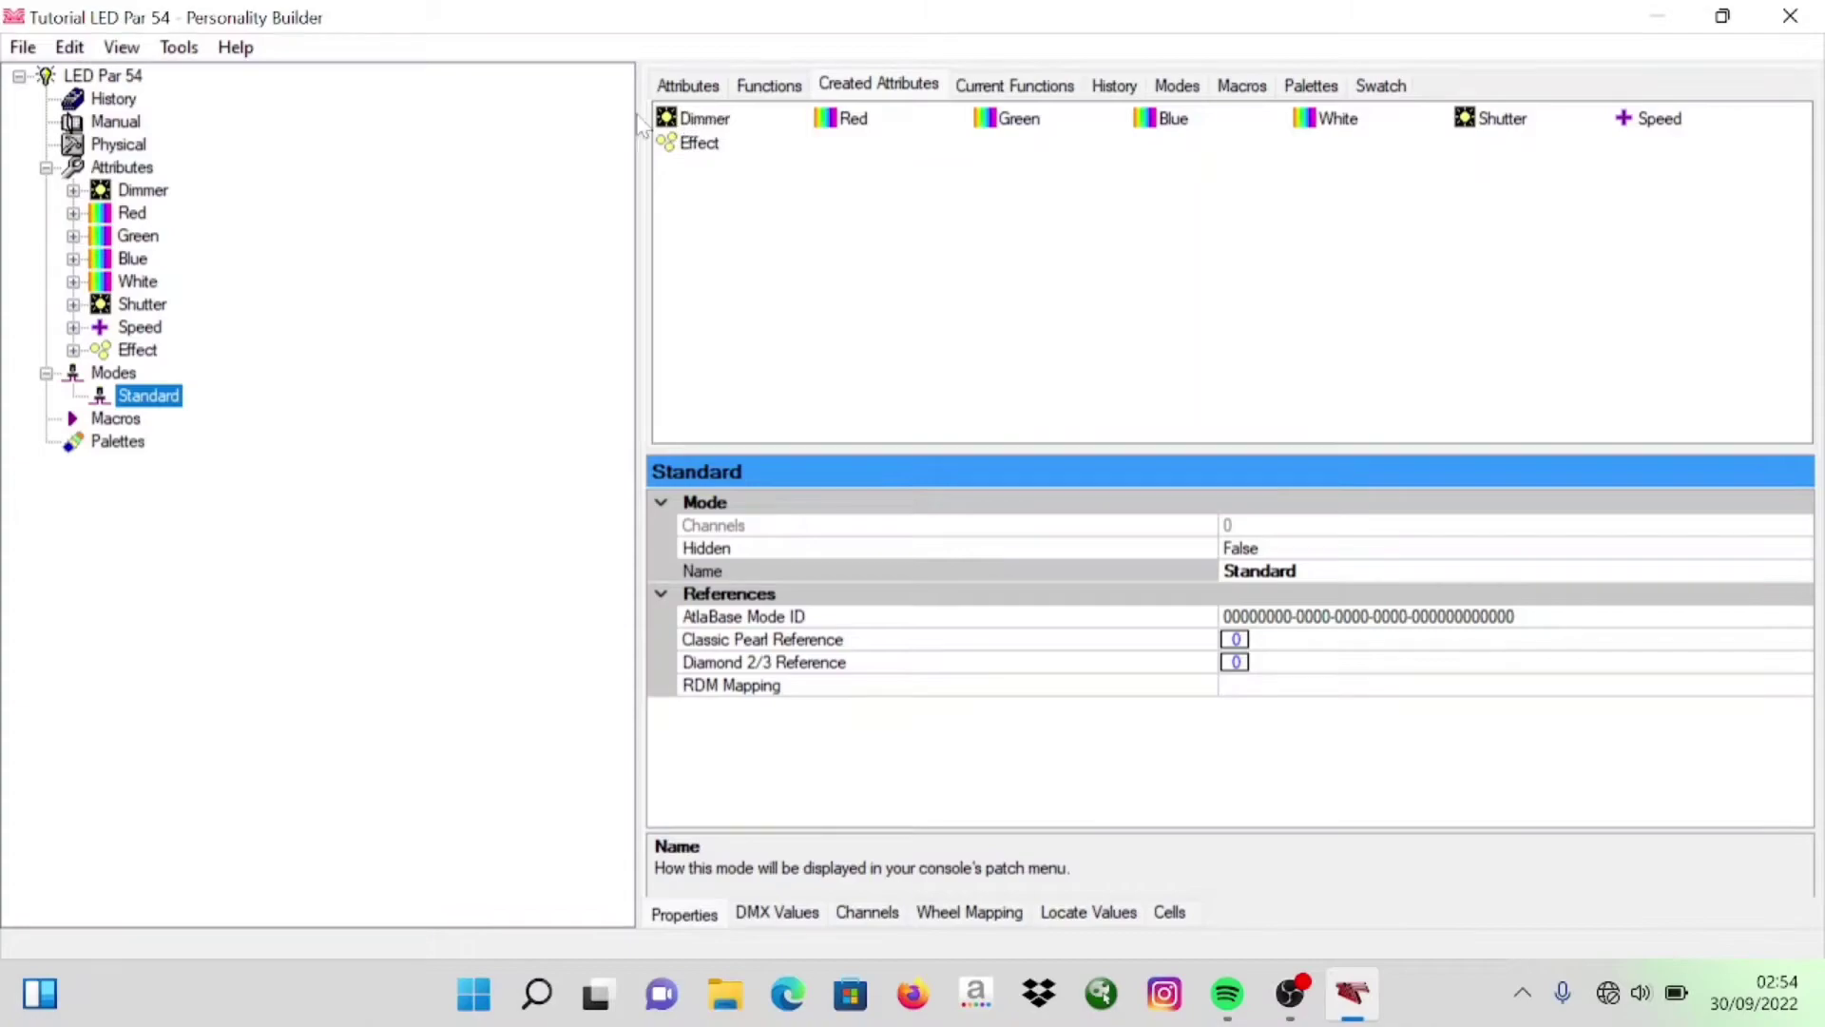
double_click(715, 120)
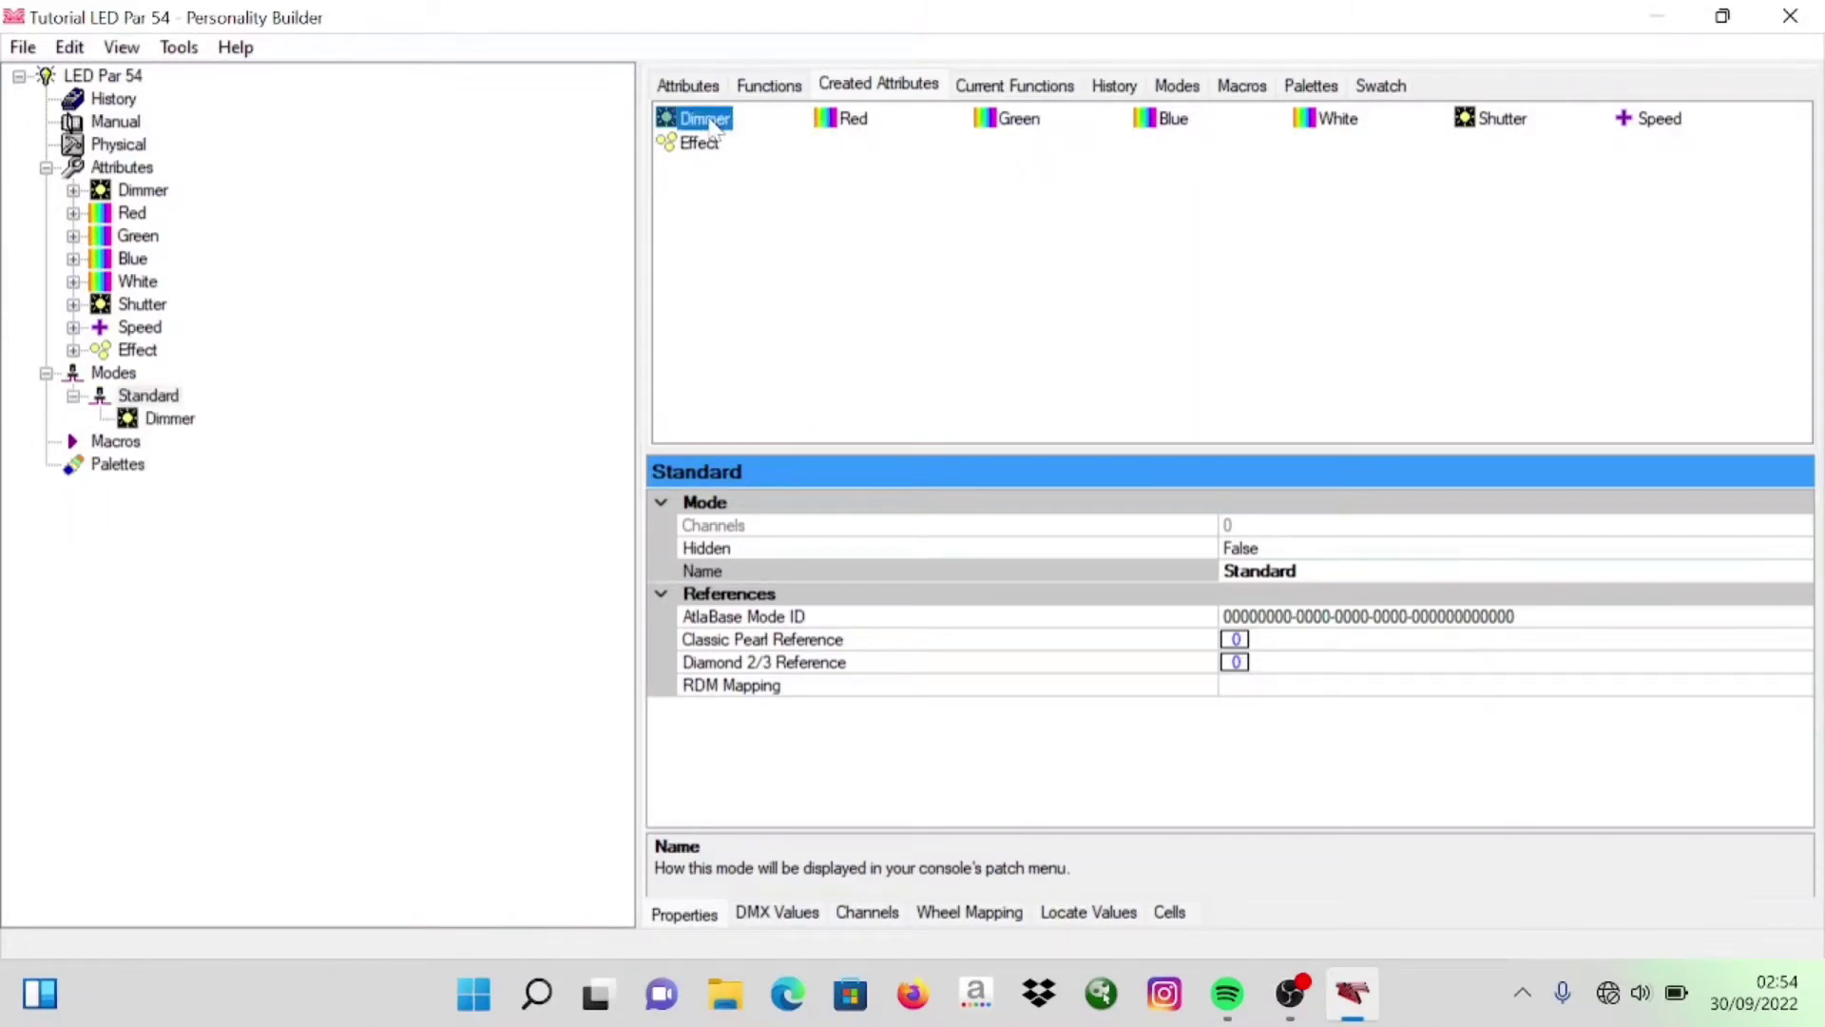
double_click(823, 127)
double_click(995, 126)
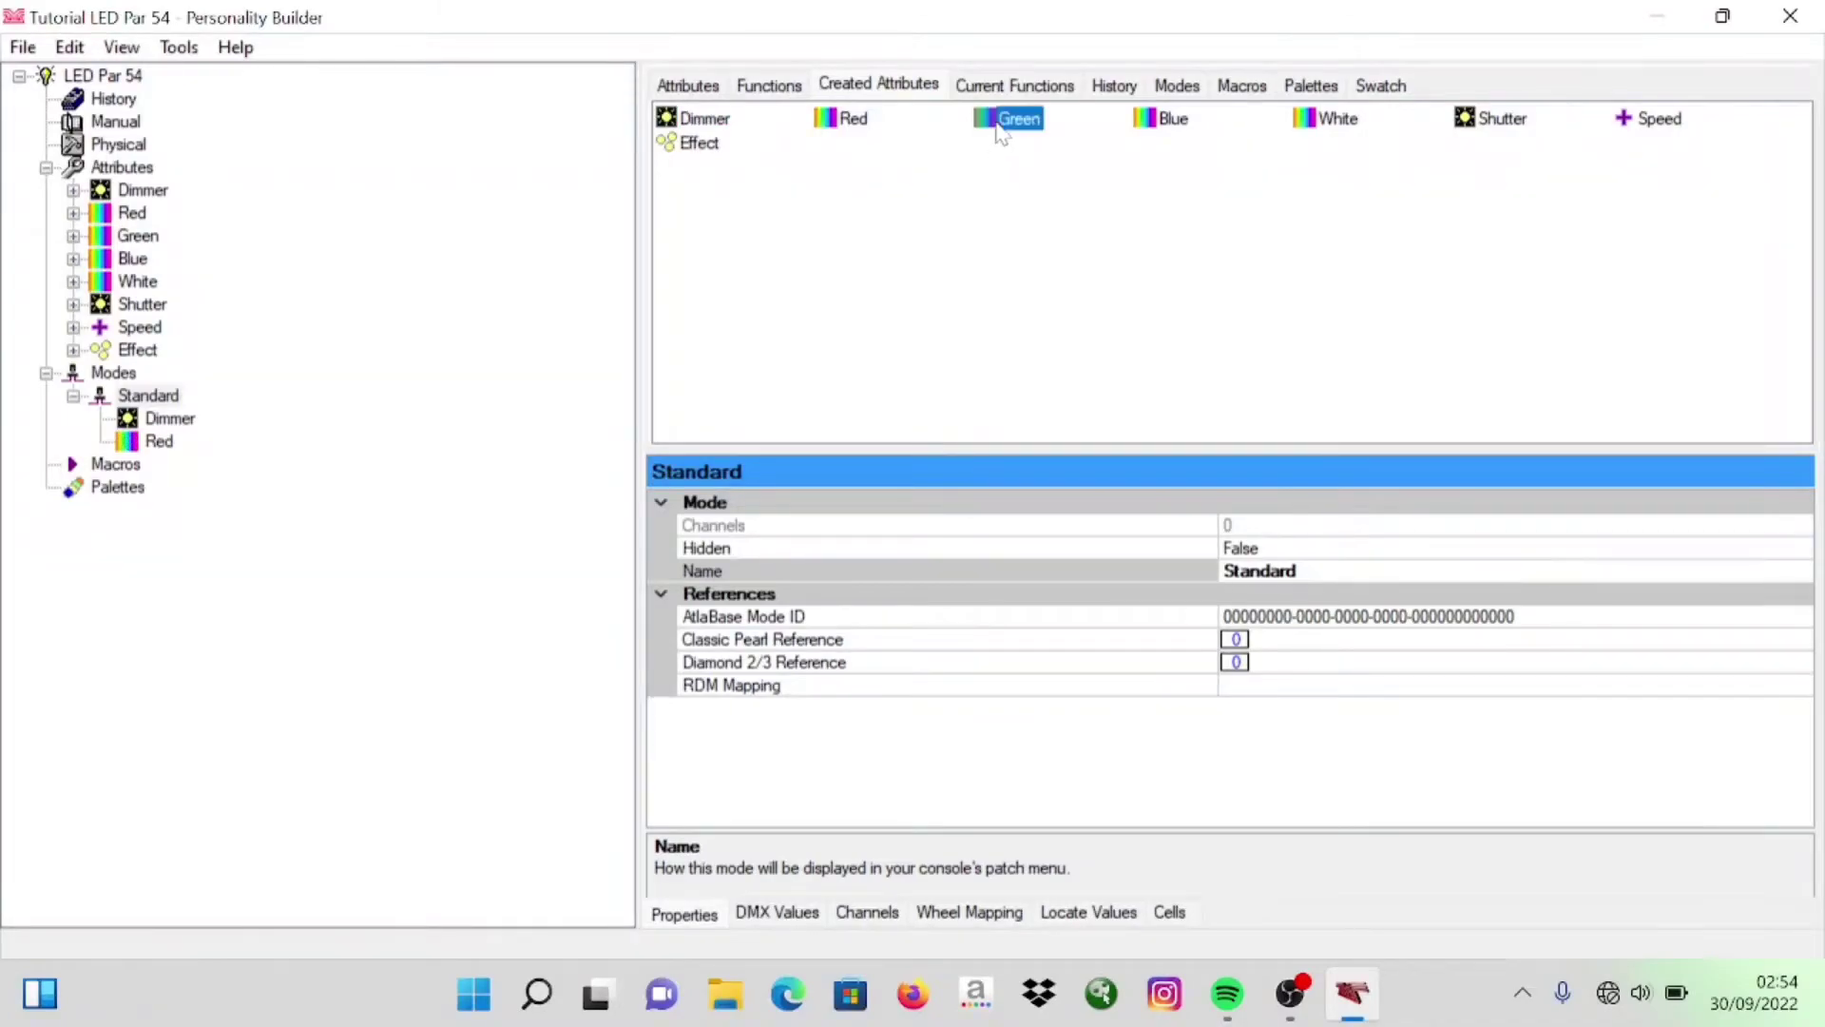
double_click(1166, 129)
double_click(1344, 129)
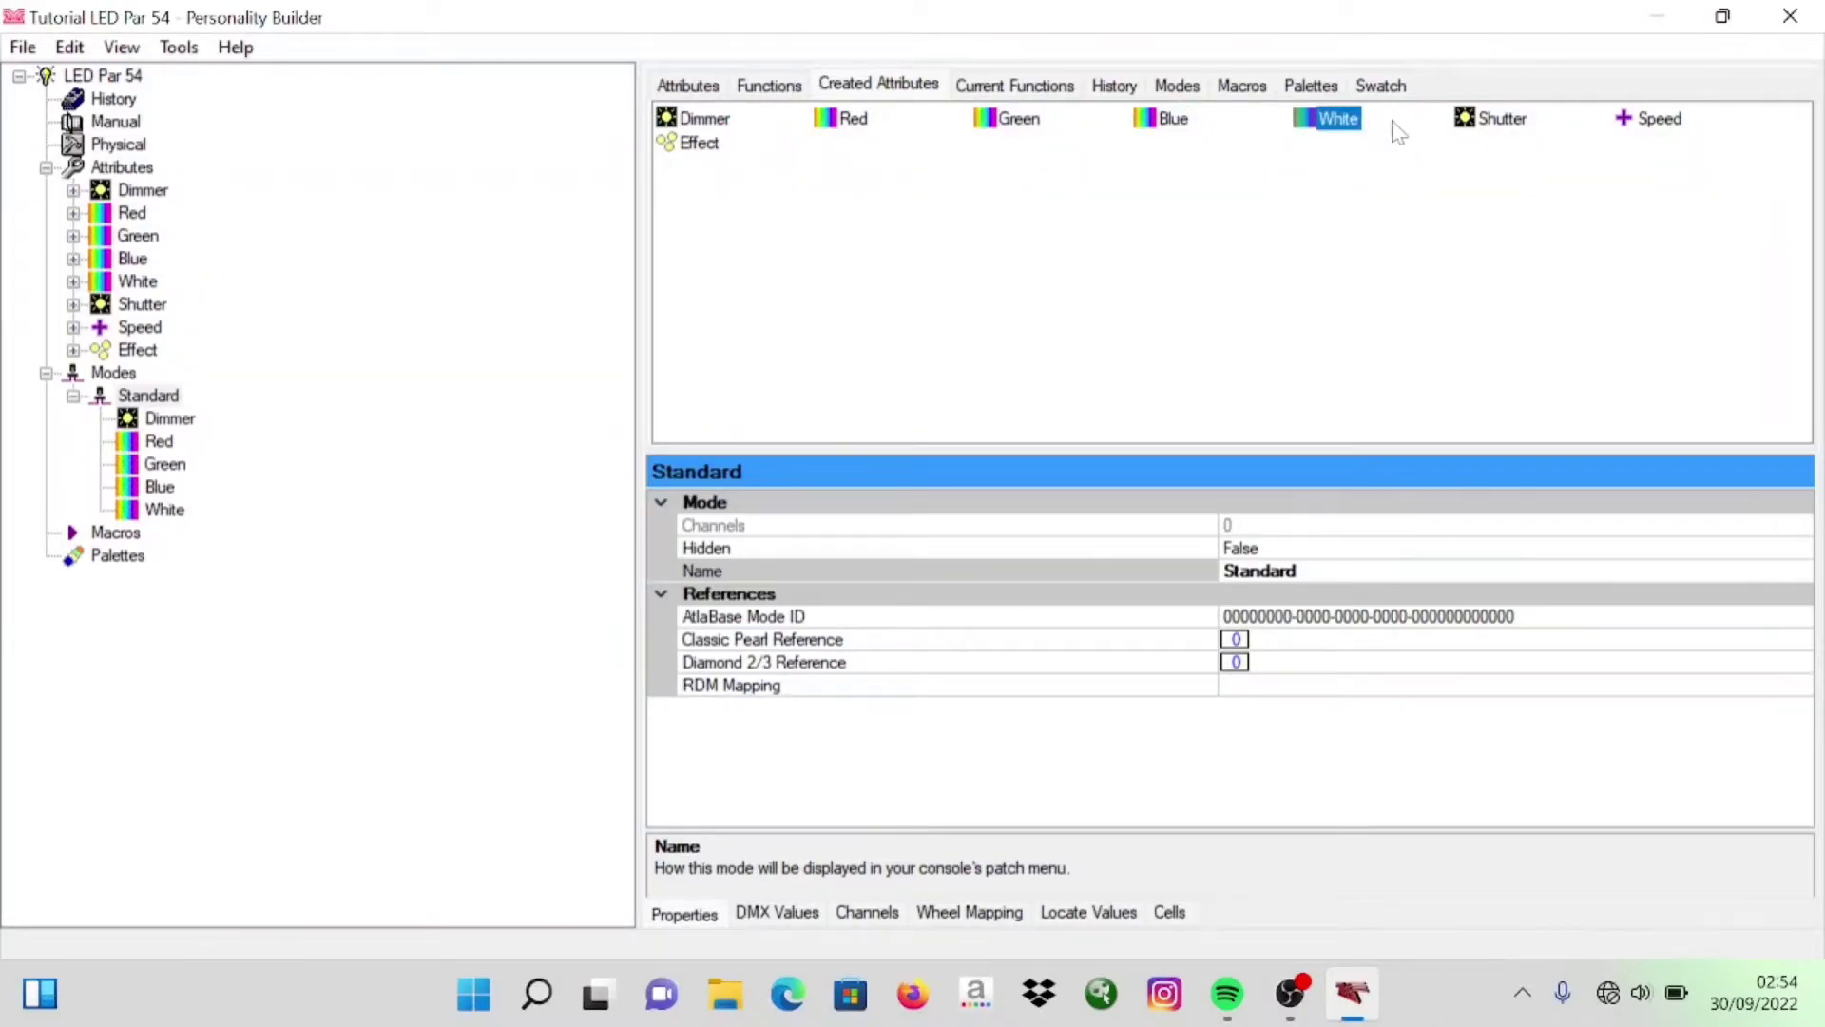
double_click(1472, 128)
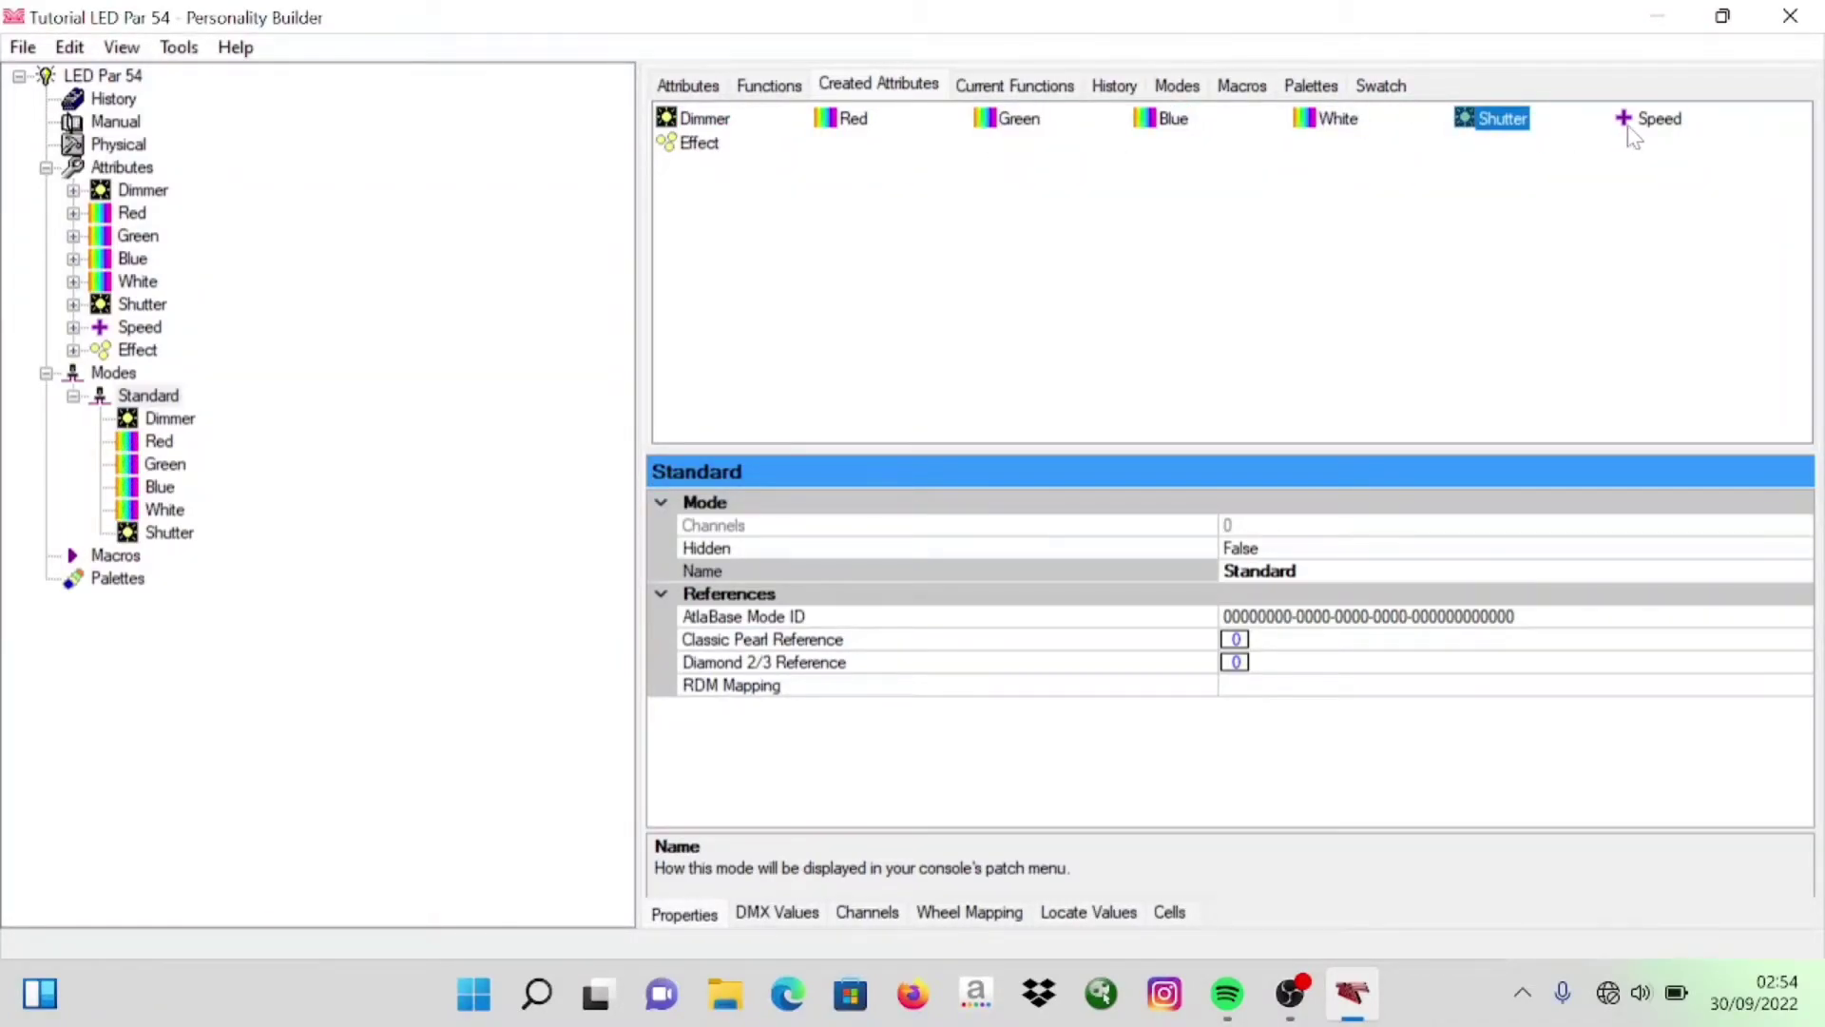
double_click(1631, 125)
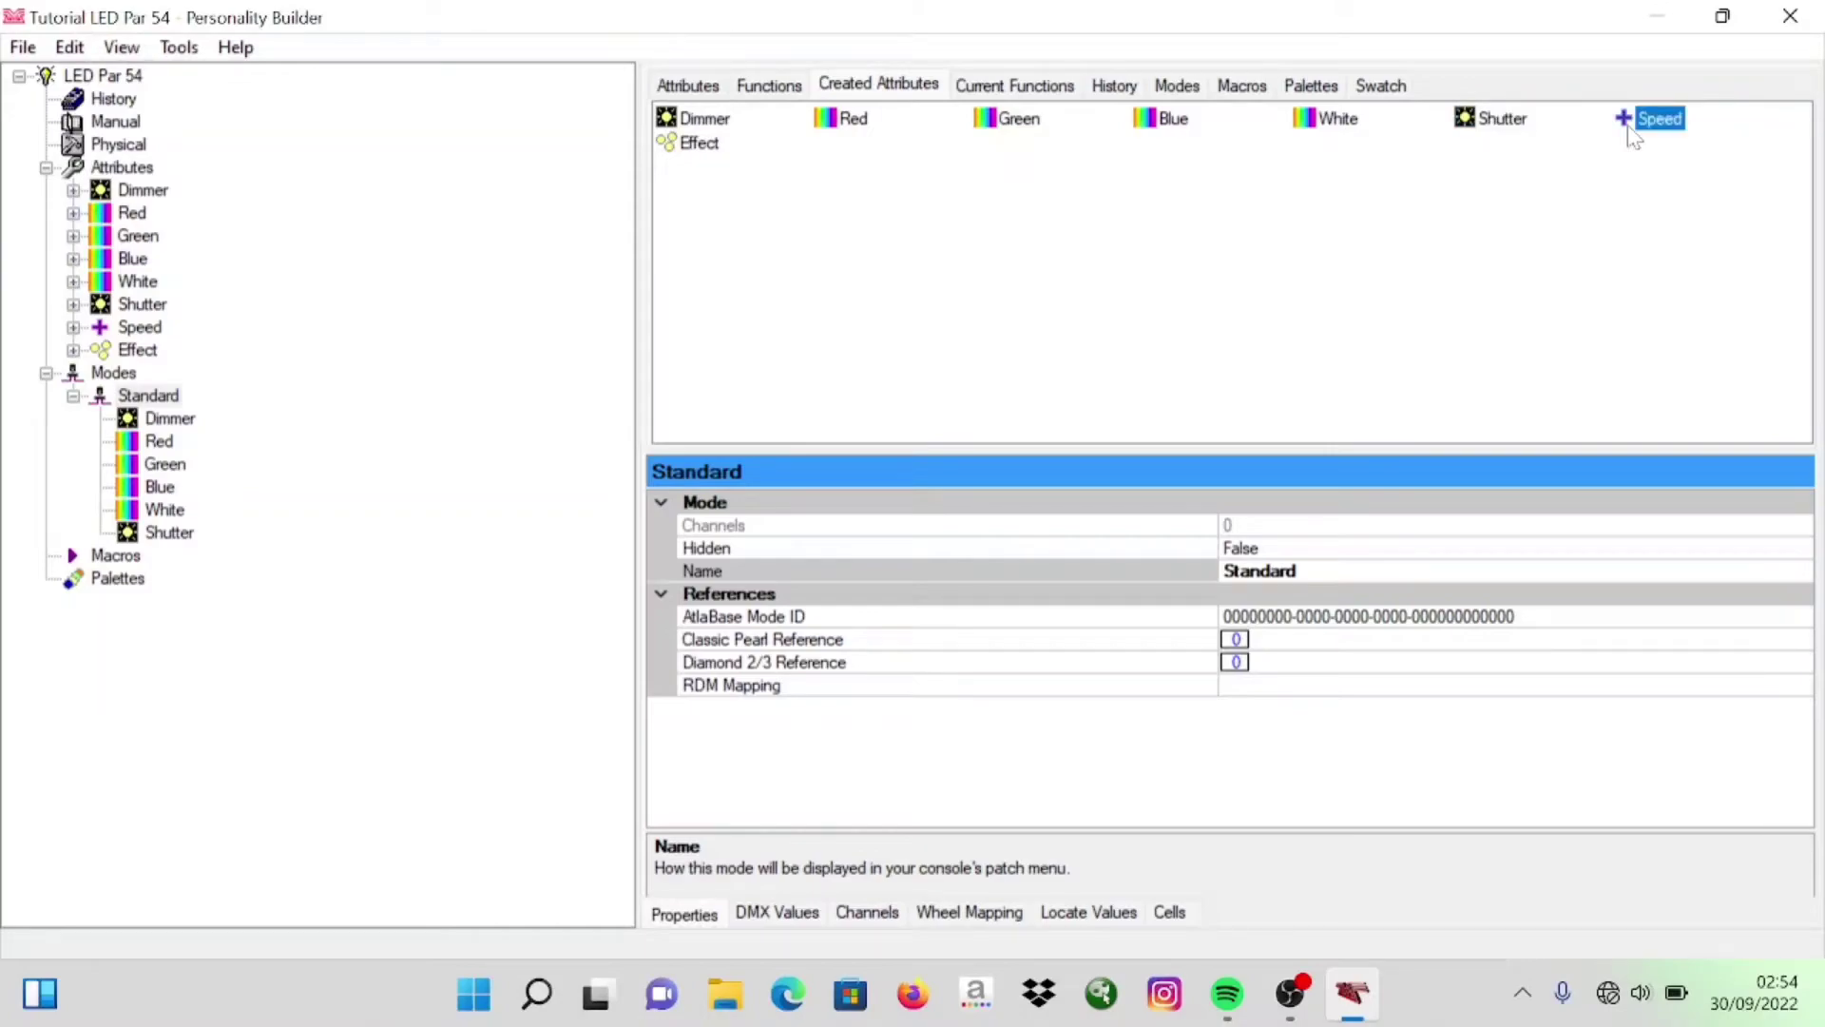
double_click(697, 145)
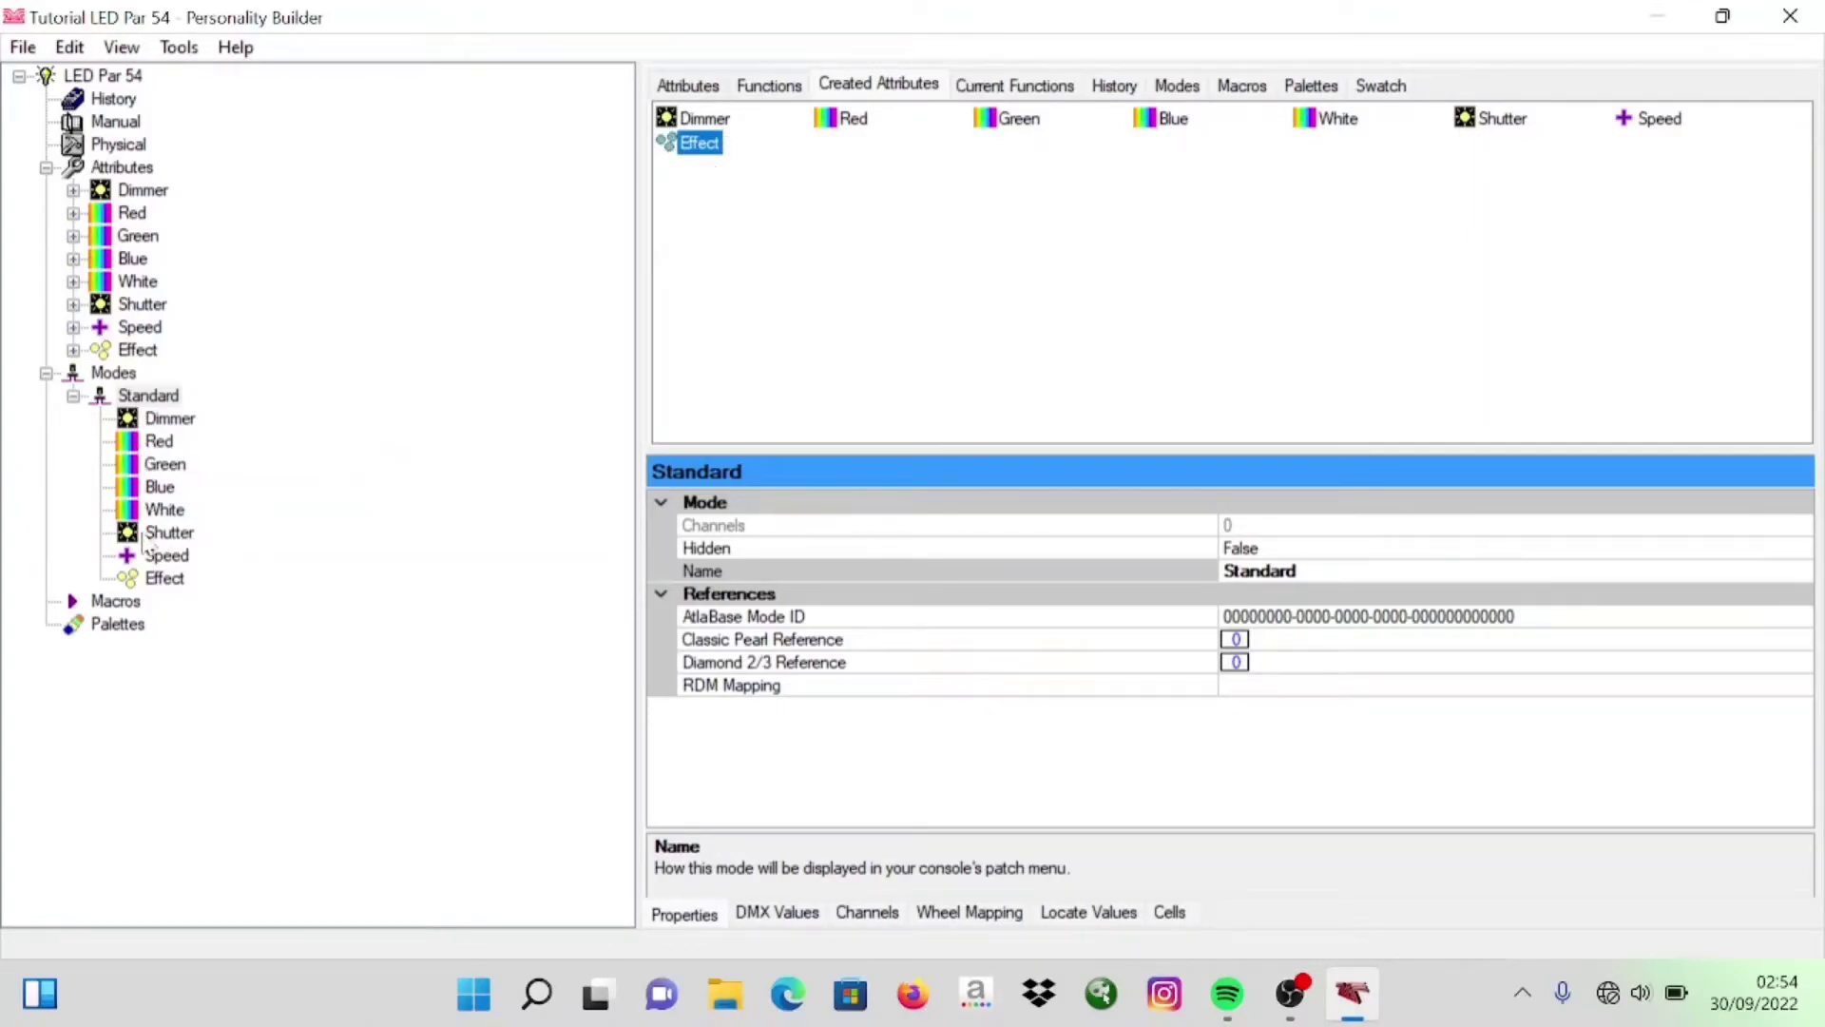
Add the RGB Standard and C-Mix Standard palettes and expand the Palettes branch
left_click(114, 626)
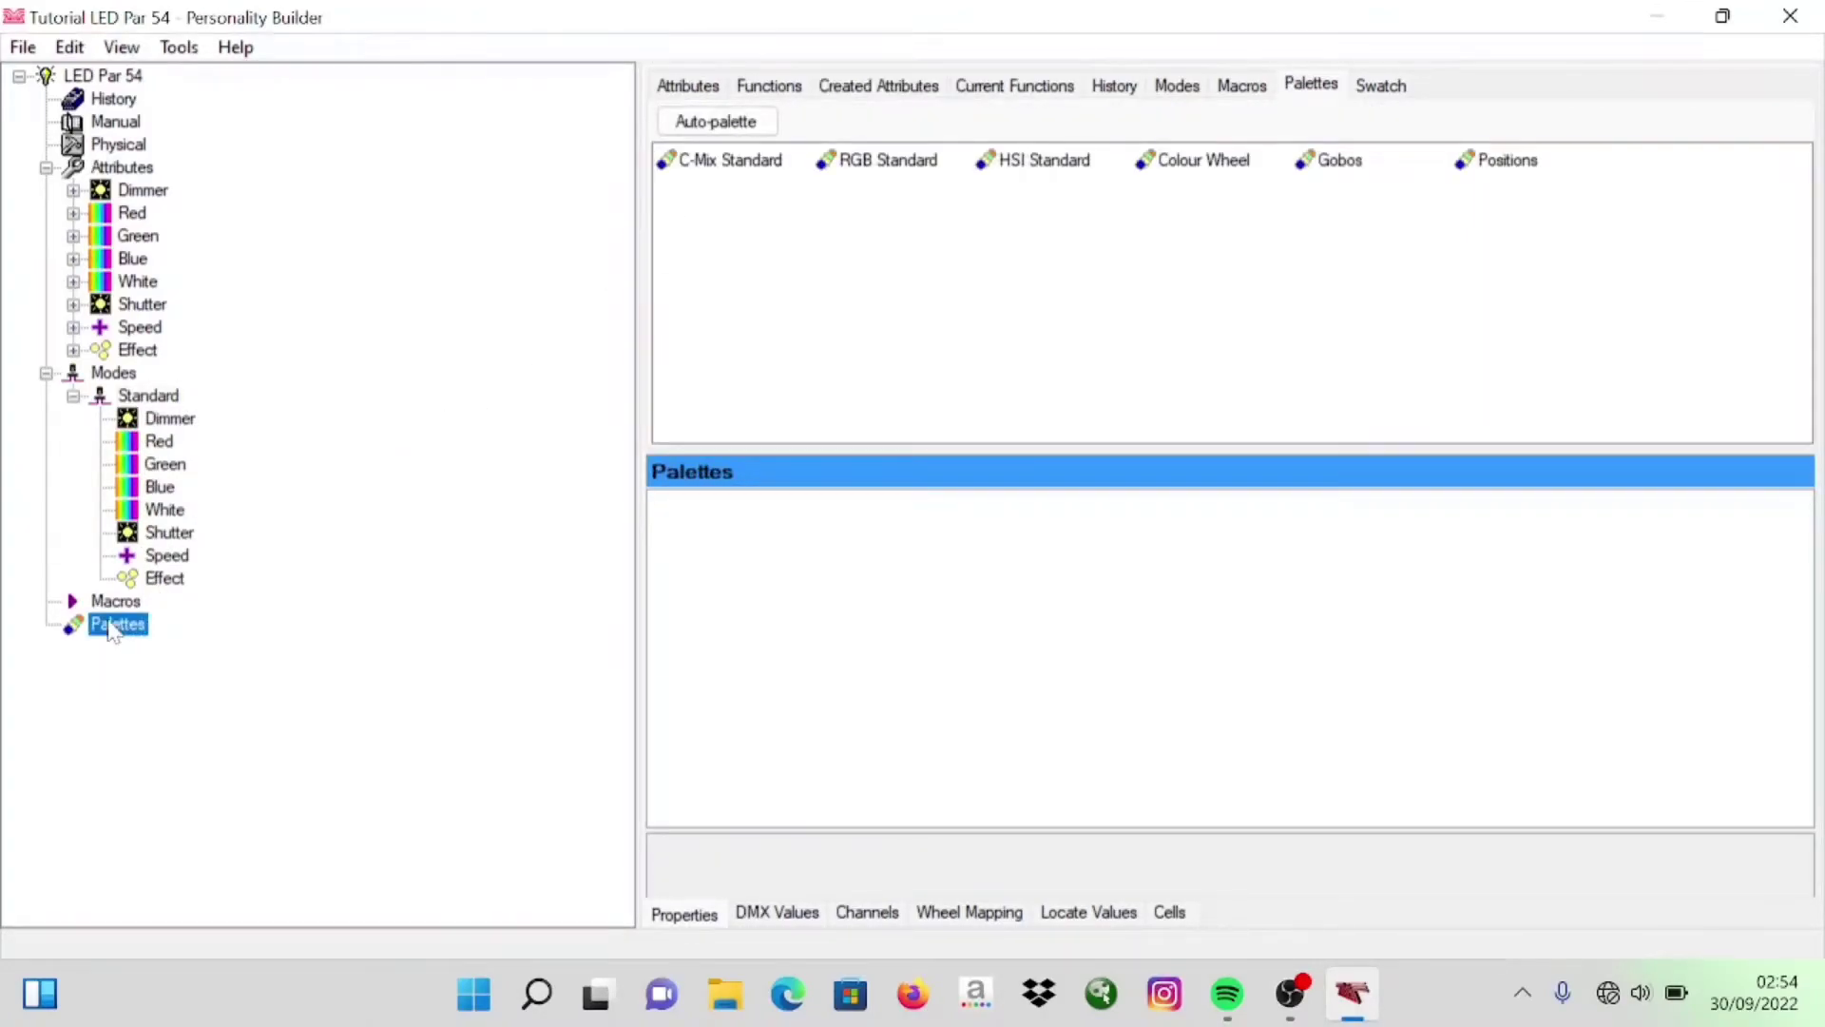
left_click(908, 170)
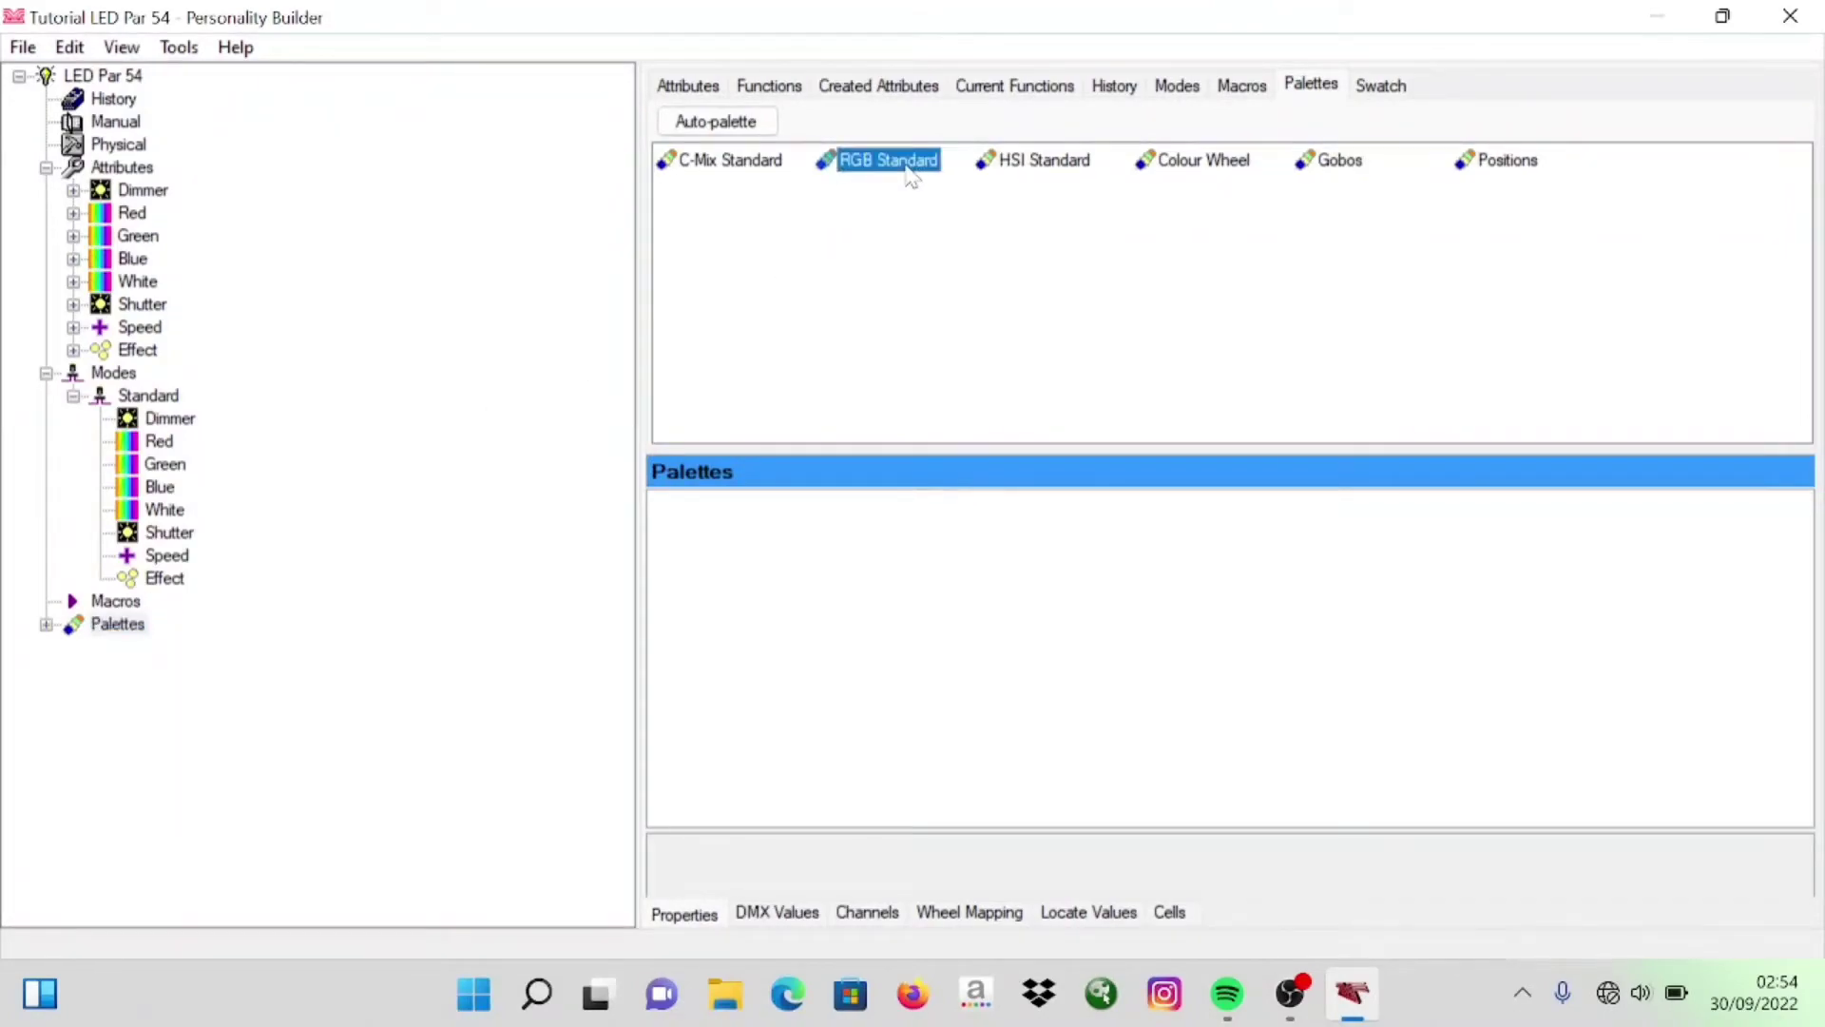
left_click(763, 173)
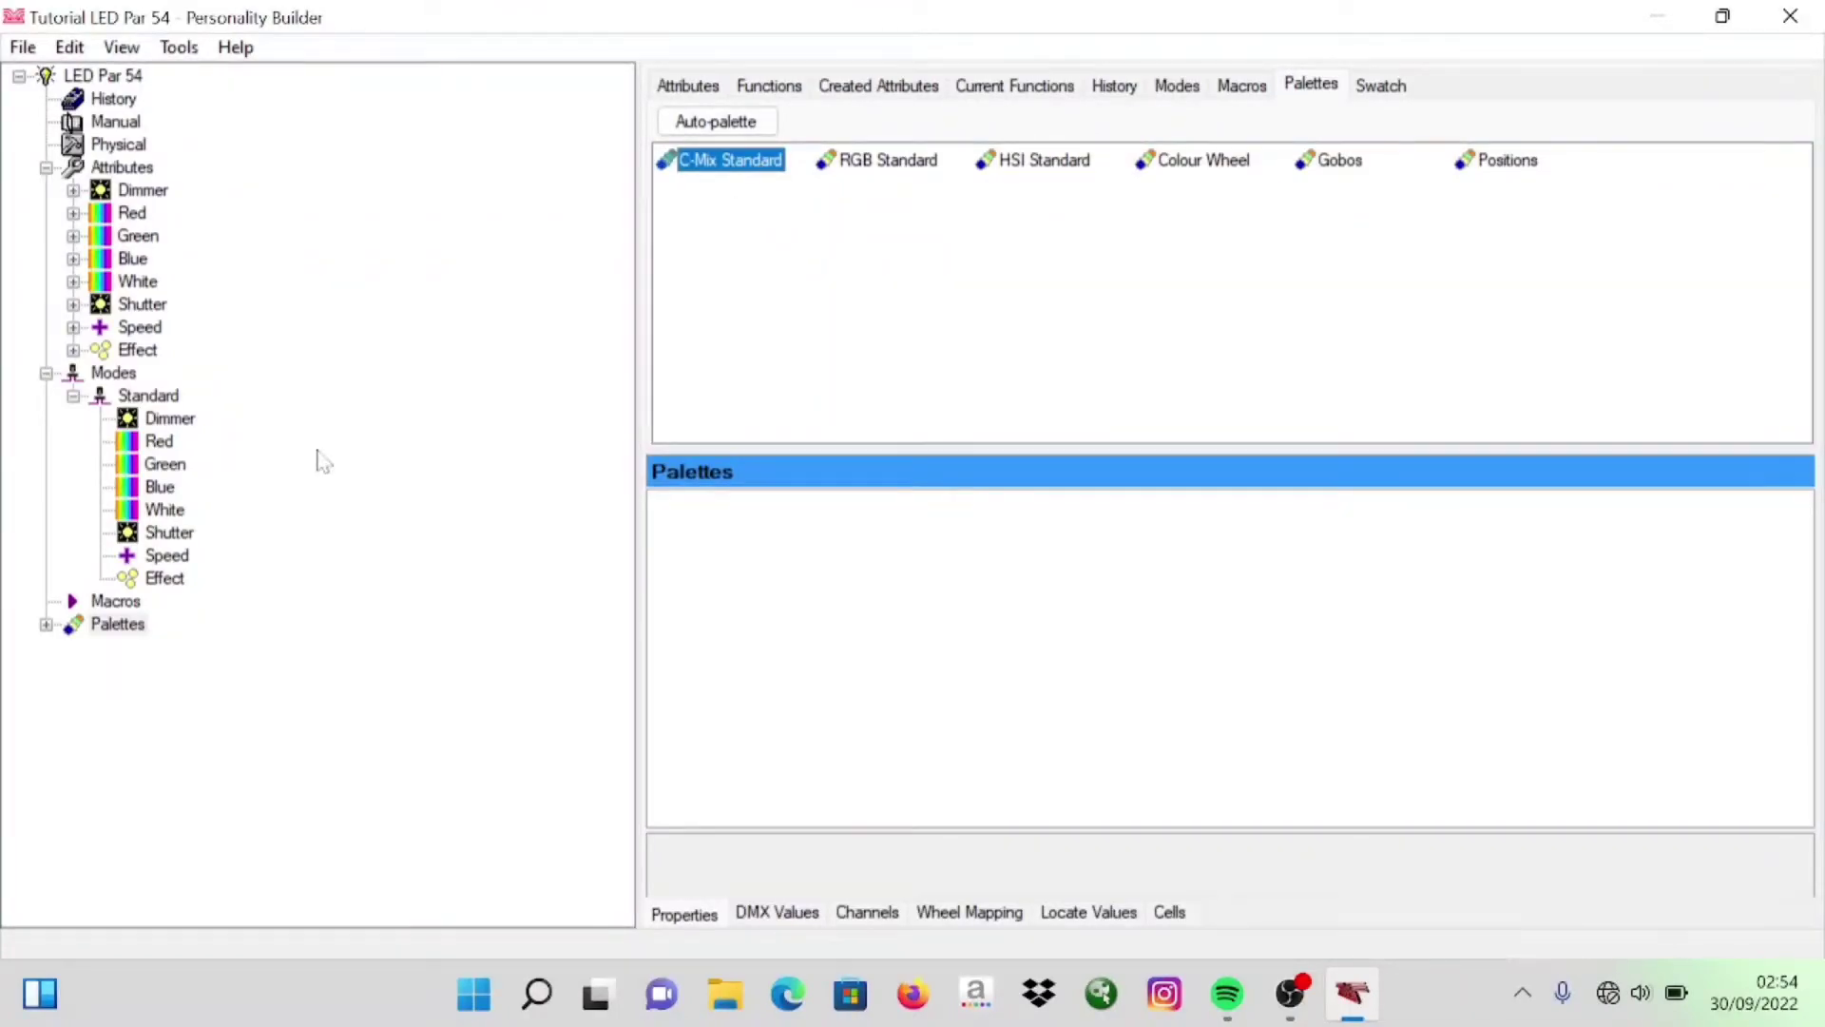
left_click(46, 625)
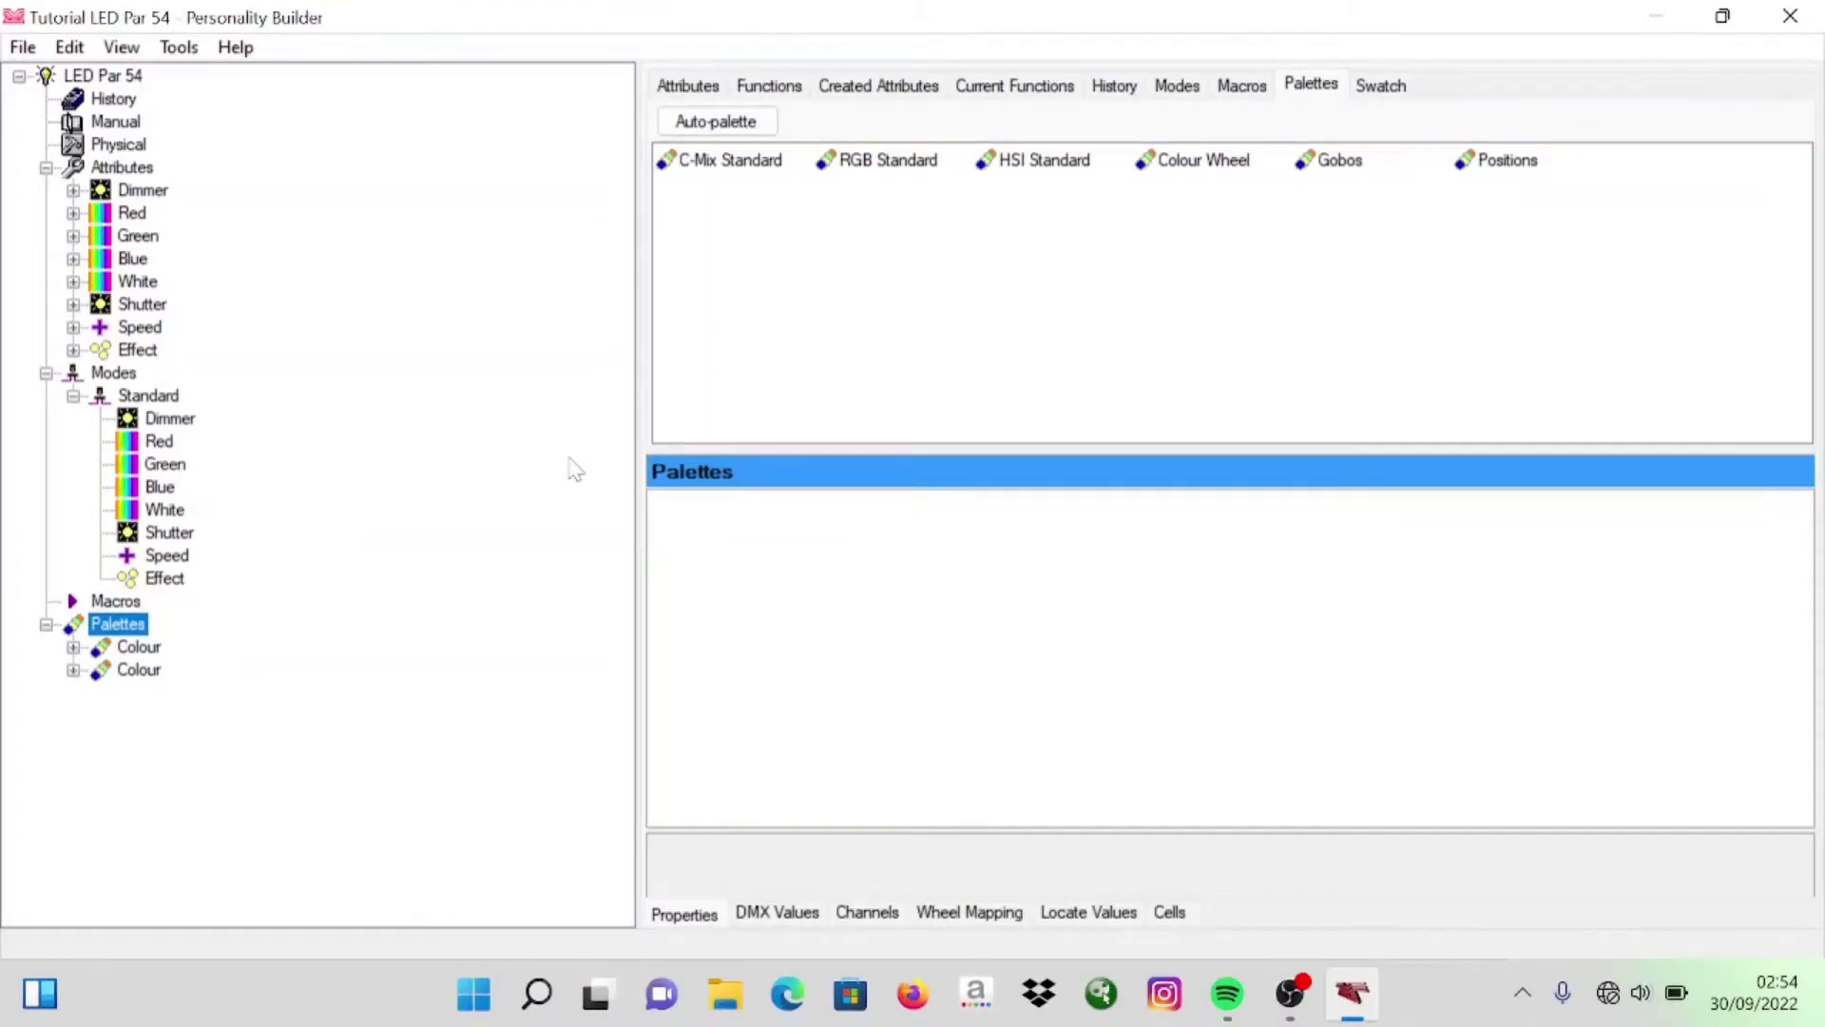
Review the Effect function's DMX values and the channel assignment of the Standard mode
left_click(788, 922)
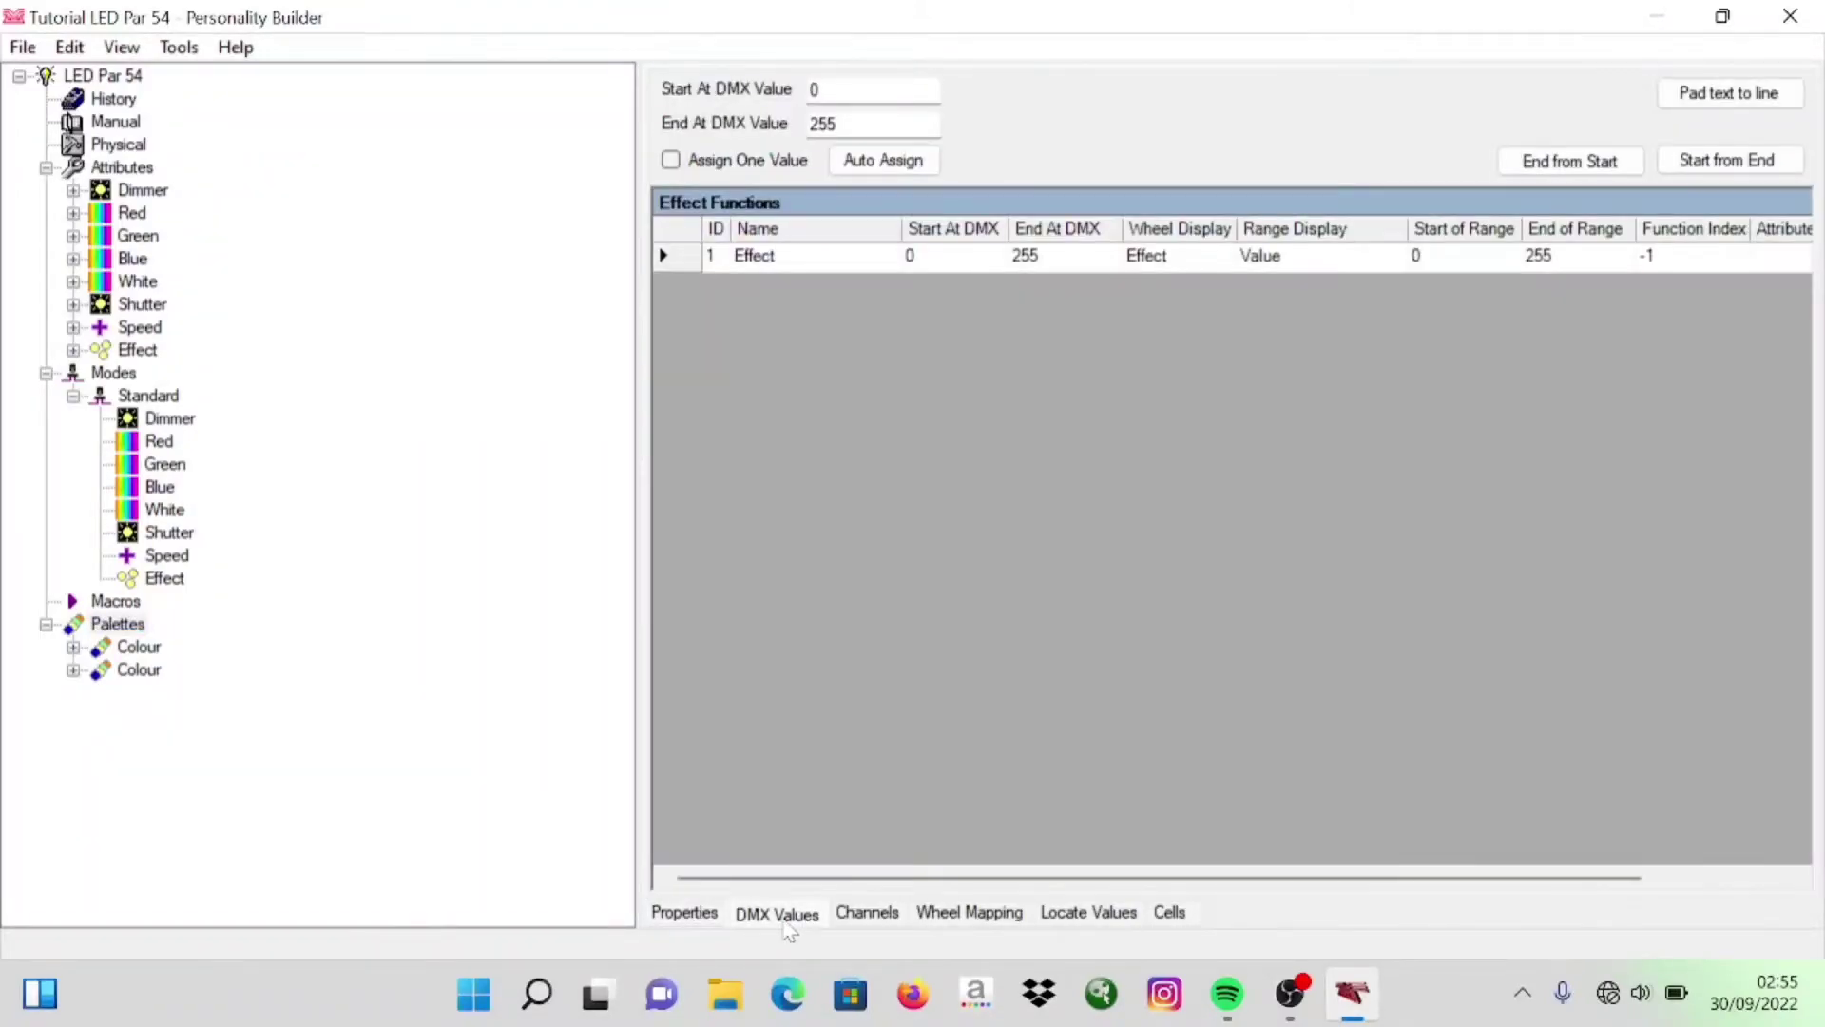
left_click(838, 915)
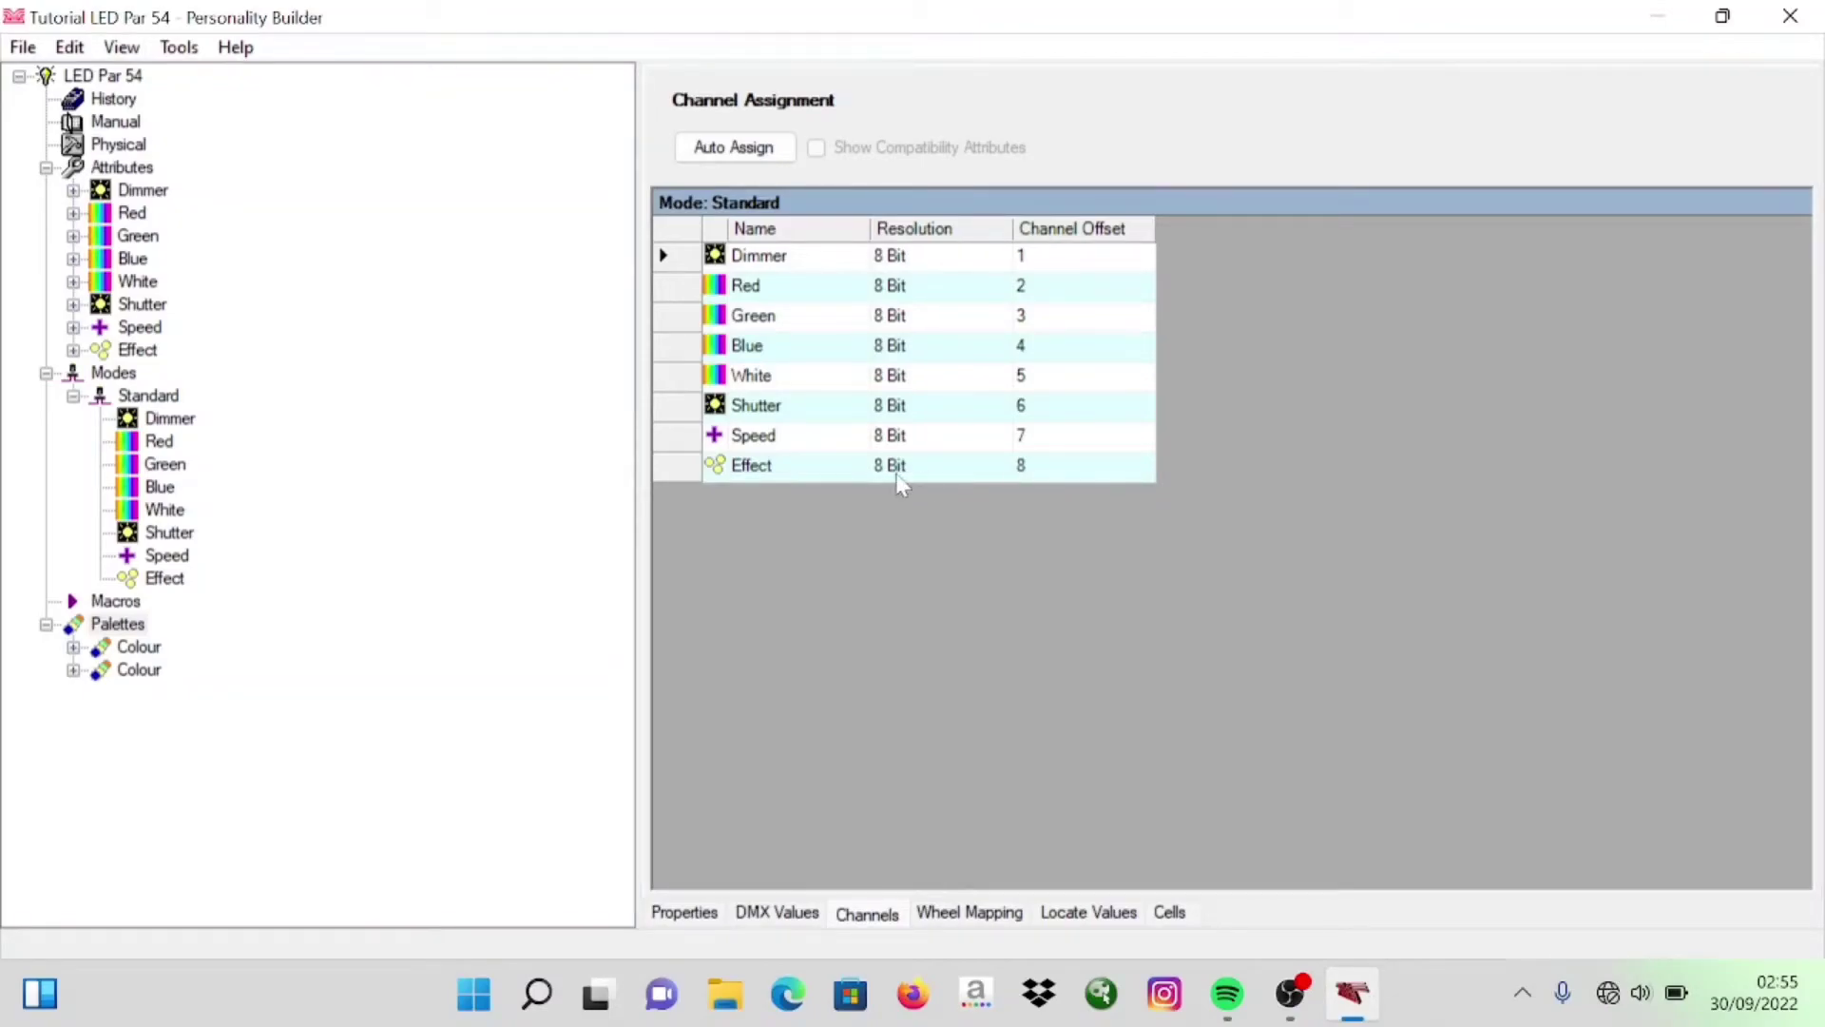
In the Diamond 4 and Titan wheel mapping, assign Dimmer to Intensity Wheel 1 and Shutter to Intensity Wheel 2
left_click(964, 917)
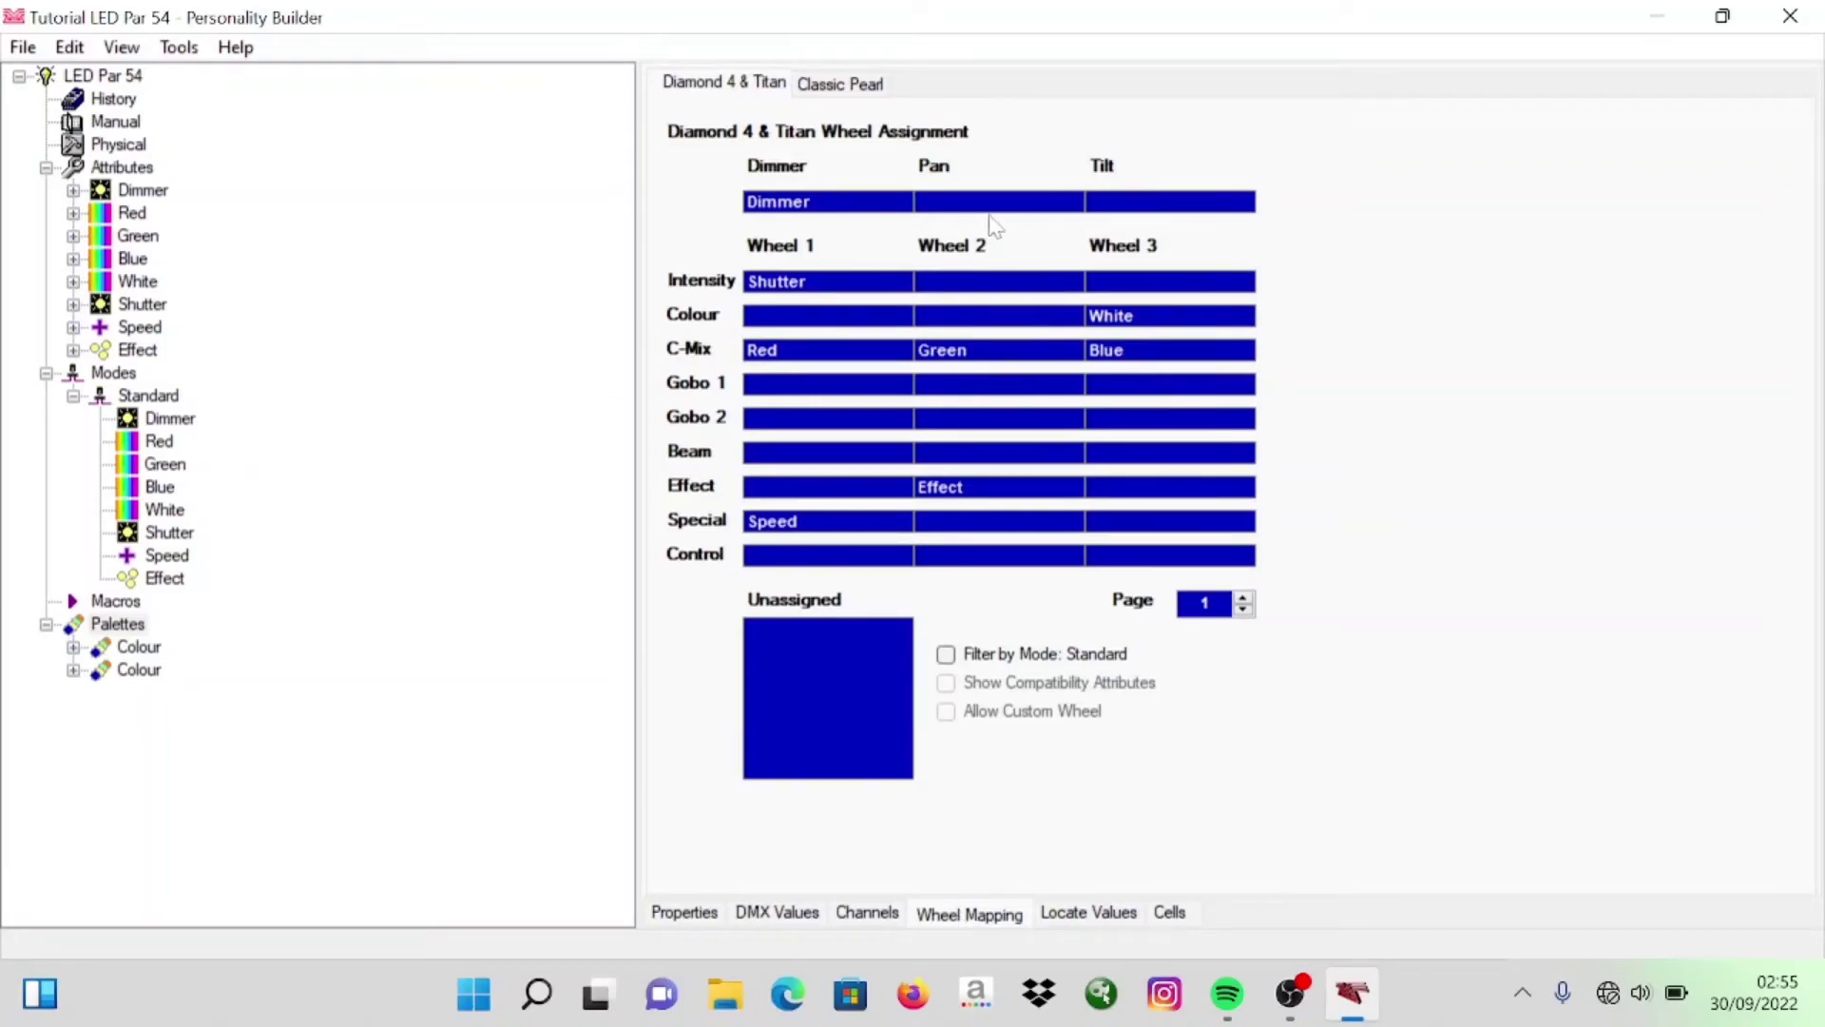
left_click_drag(797, 285, 982, 282)
left_click_drag(789, 219, 823, 285)
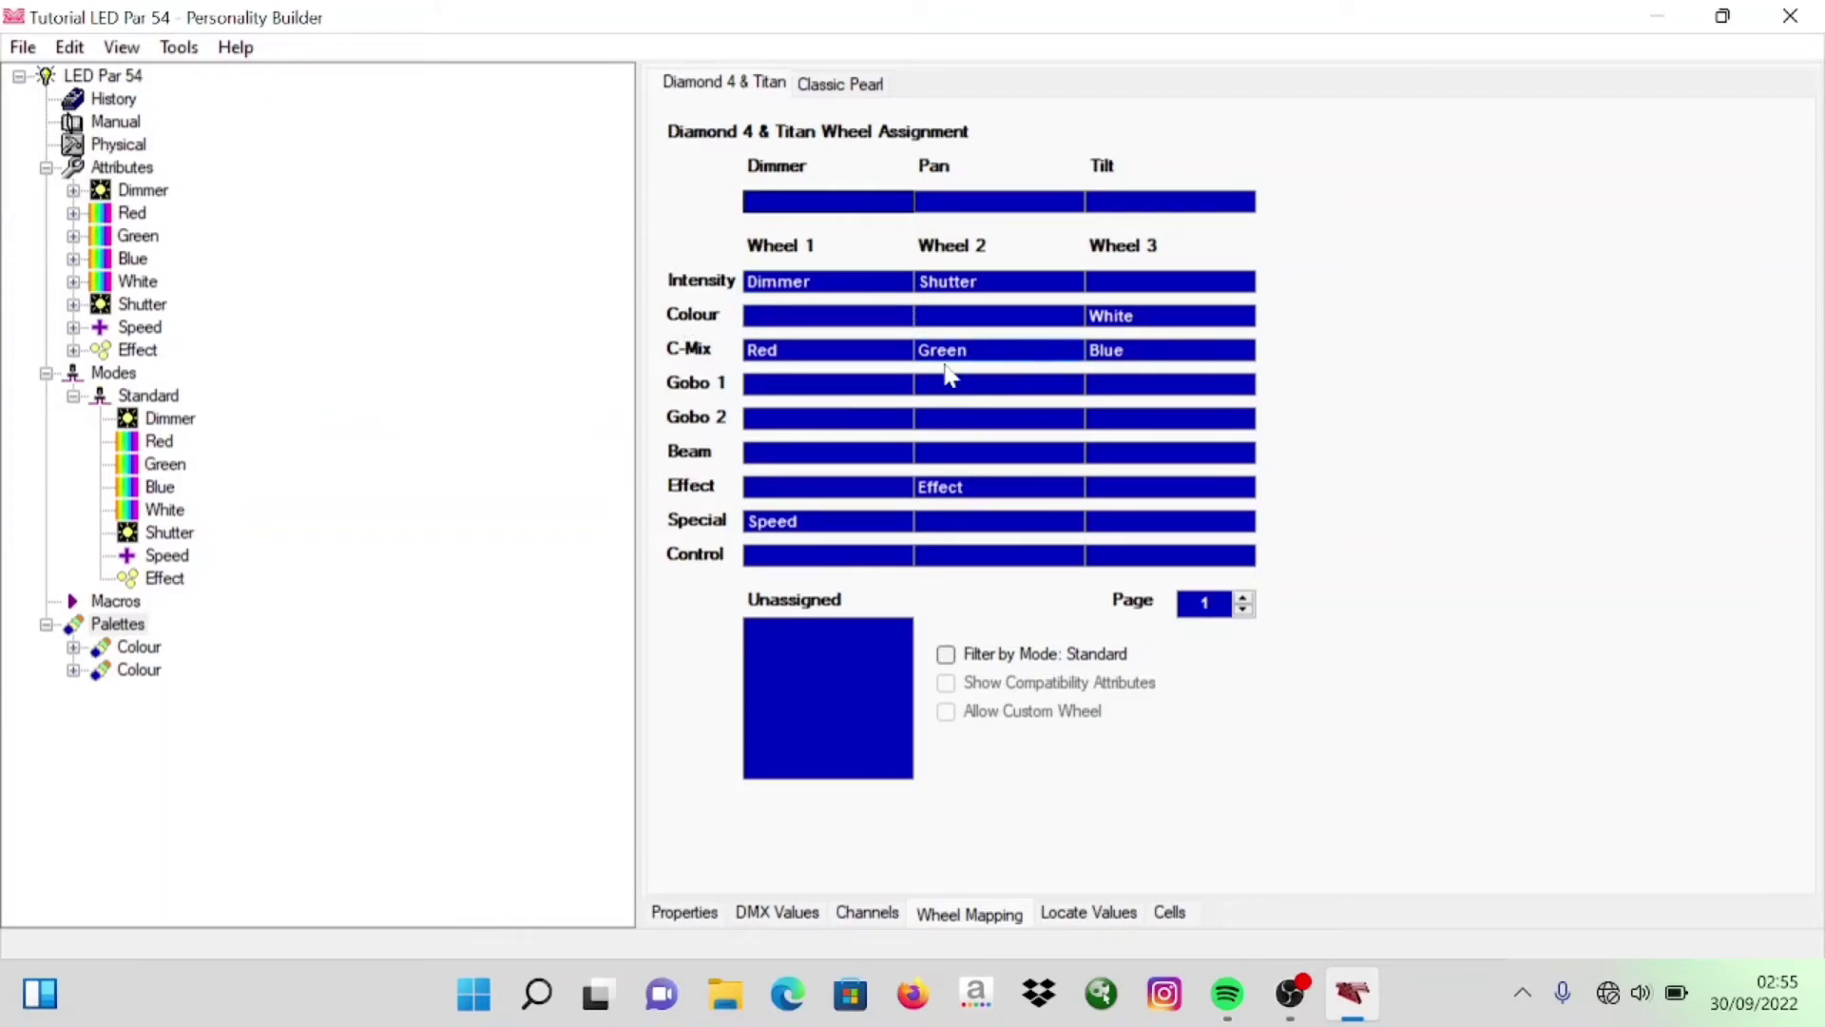
Assign Red, Green and Blue to Colour wheels 1, 2 and 3, and White to C-Mix Wheel 1
left_click_drag(835, 355, 959, 321)
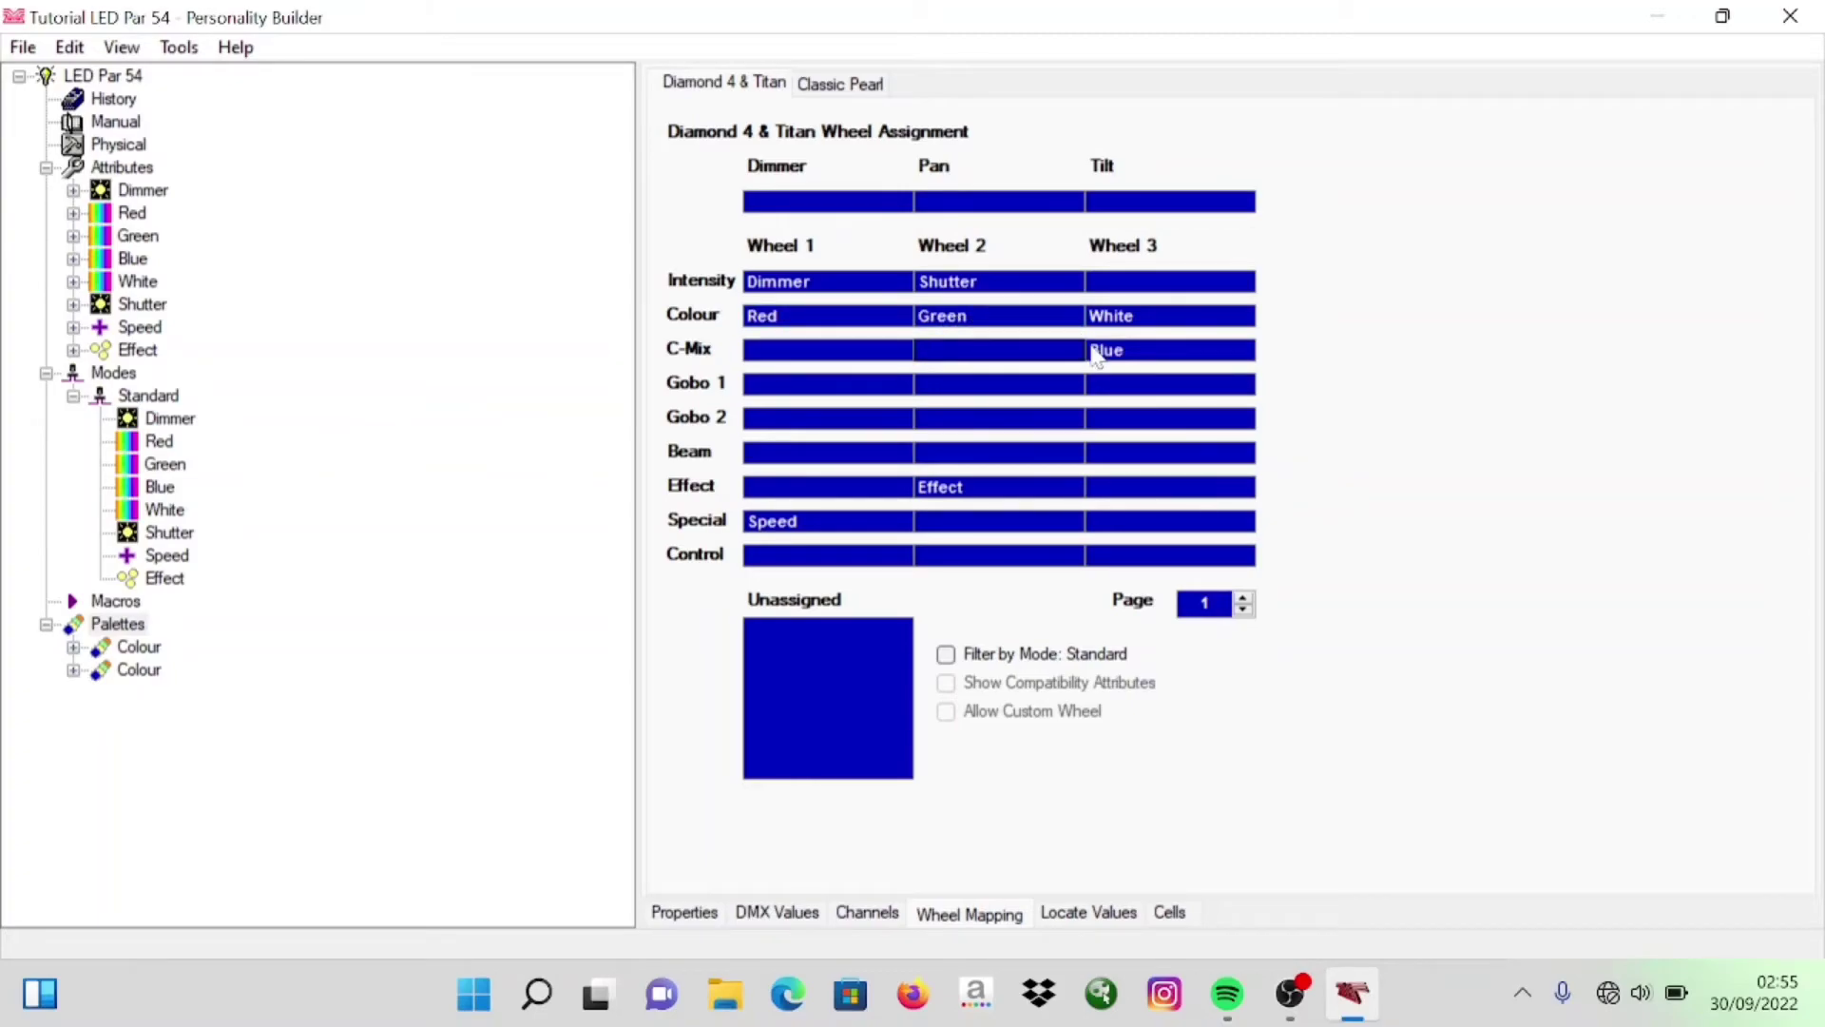
left_click_drag(1103, 328, 802, 355)
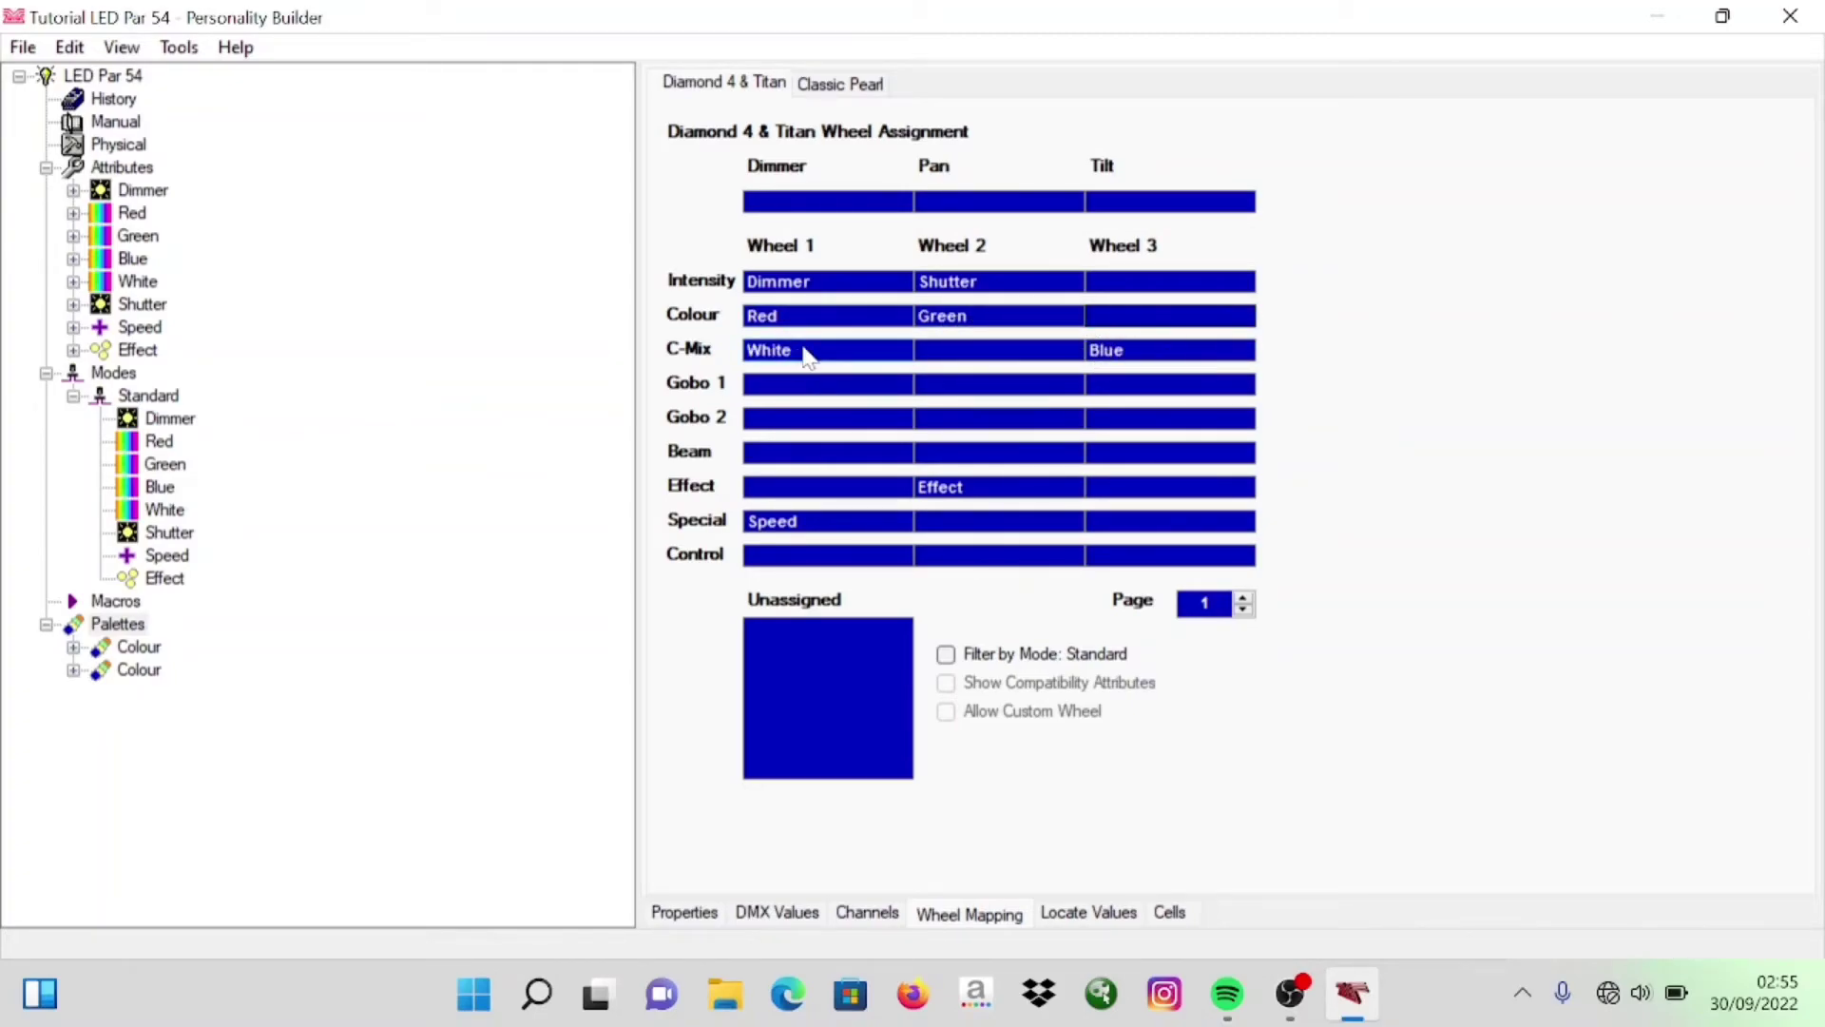
left_click_drag(1127, 354, 1138, 318)
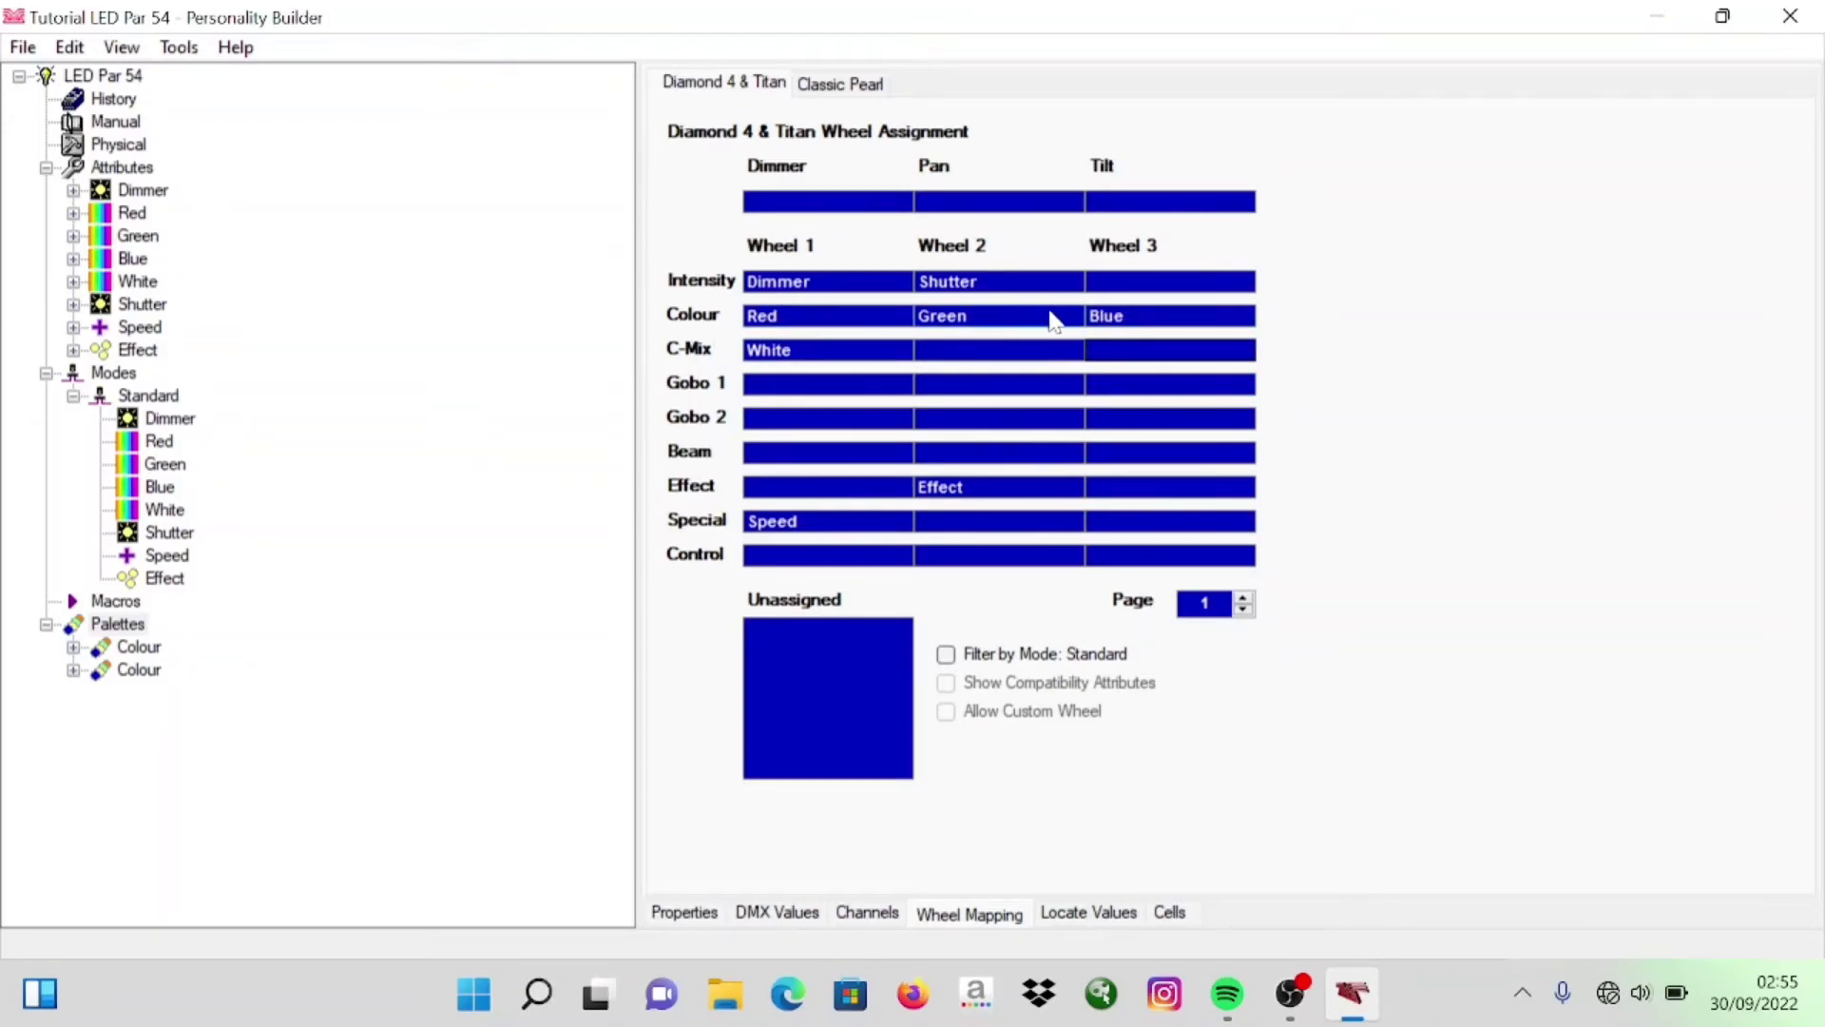
Assign Effect to Wheel 1 and Speed to Wheel 2 of the Effect bank, and open the locate values
mouse_move(929, 490)
left_mouse_down()
mouse_move(878, 472)
mouse_move(807, 534)
mouse_move(948, 507)
left_mouse_up()
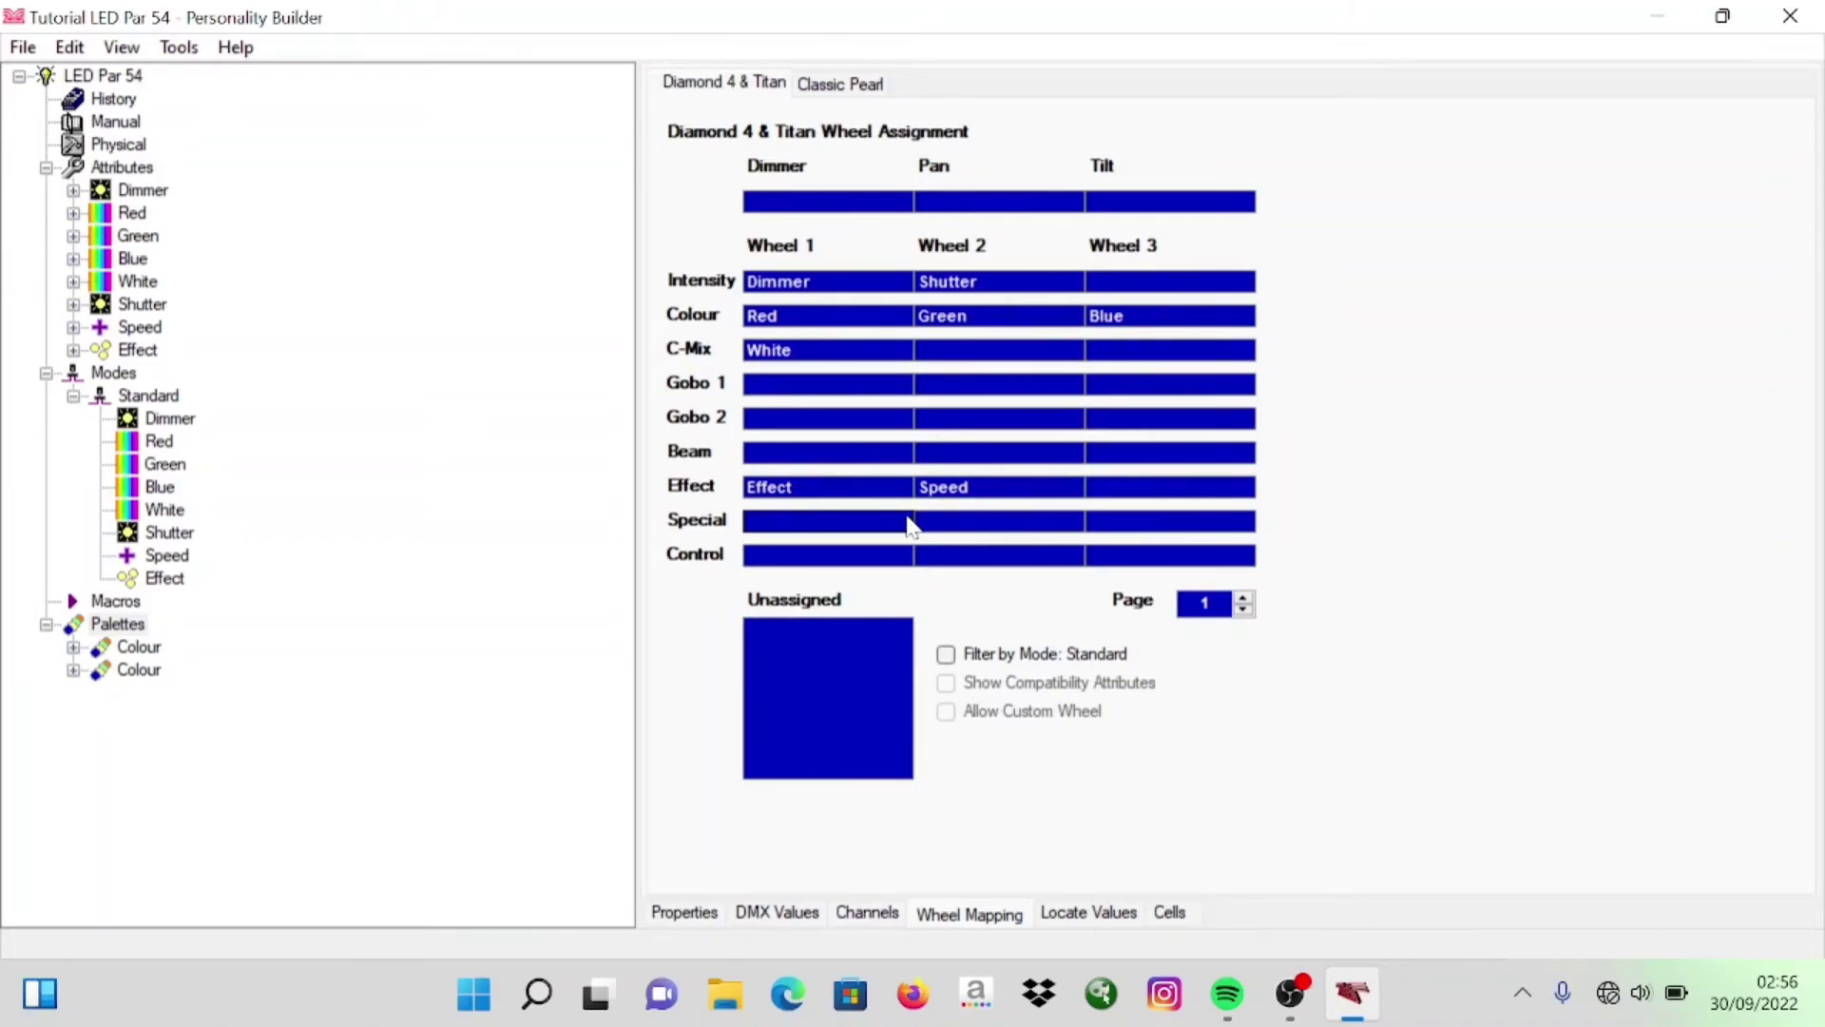
left_click(1094, 918)
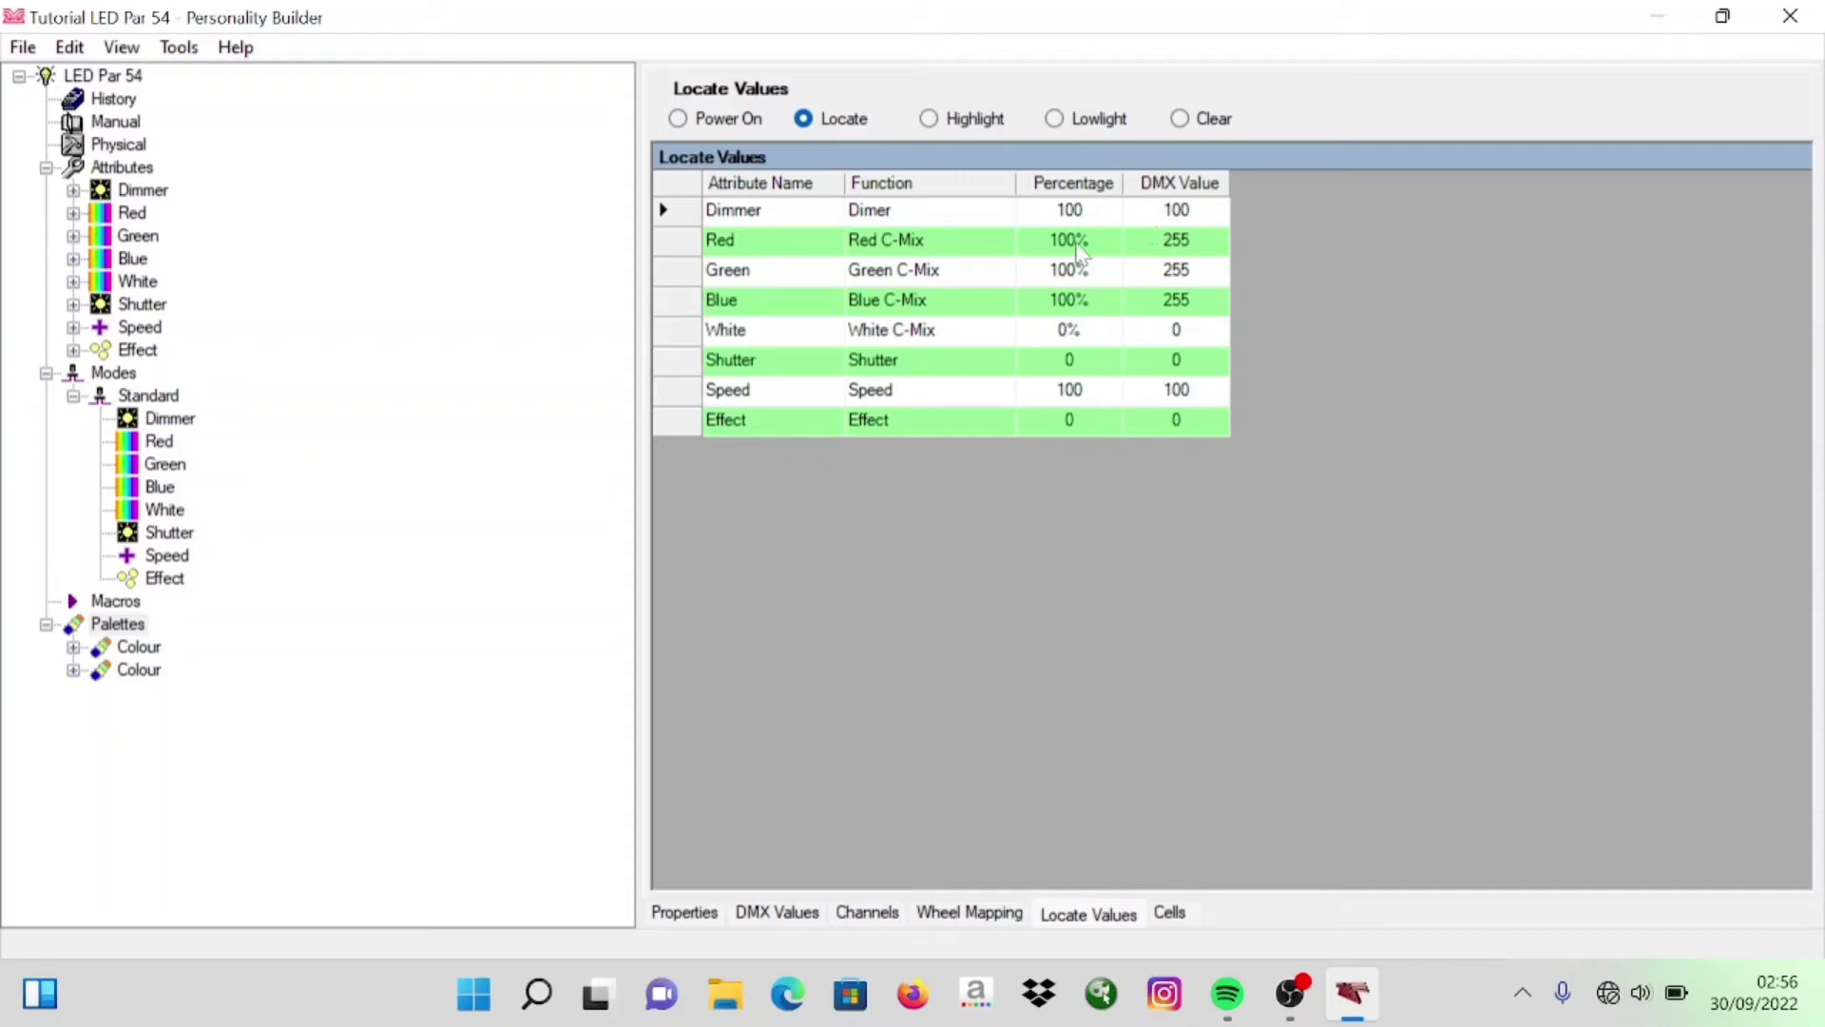
Set the White attribute's DMX value to 255 in the Locate values
left_click(1175, 328)
type("255")
key("Return")
left_click(1069, 390)
Review the Highlight, Lowlight, Clear and Power On values of the fixture's attributes
left_click(988, 128)
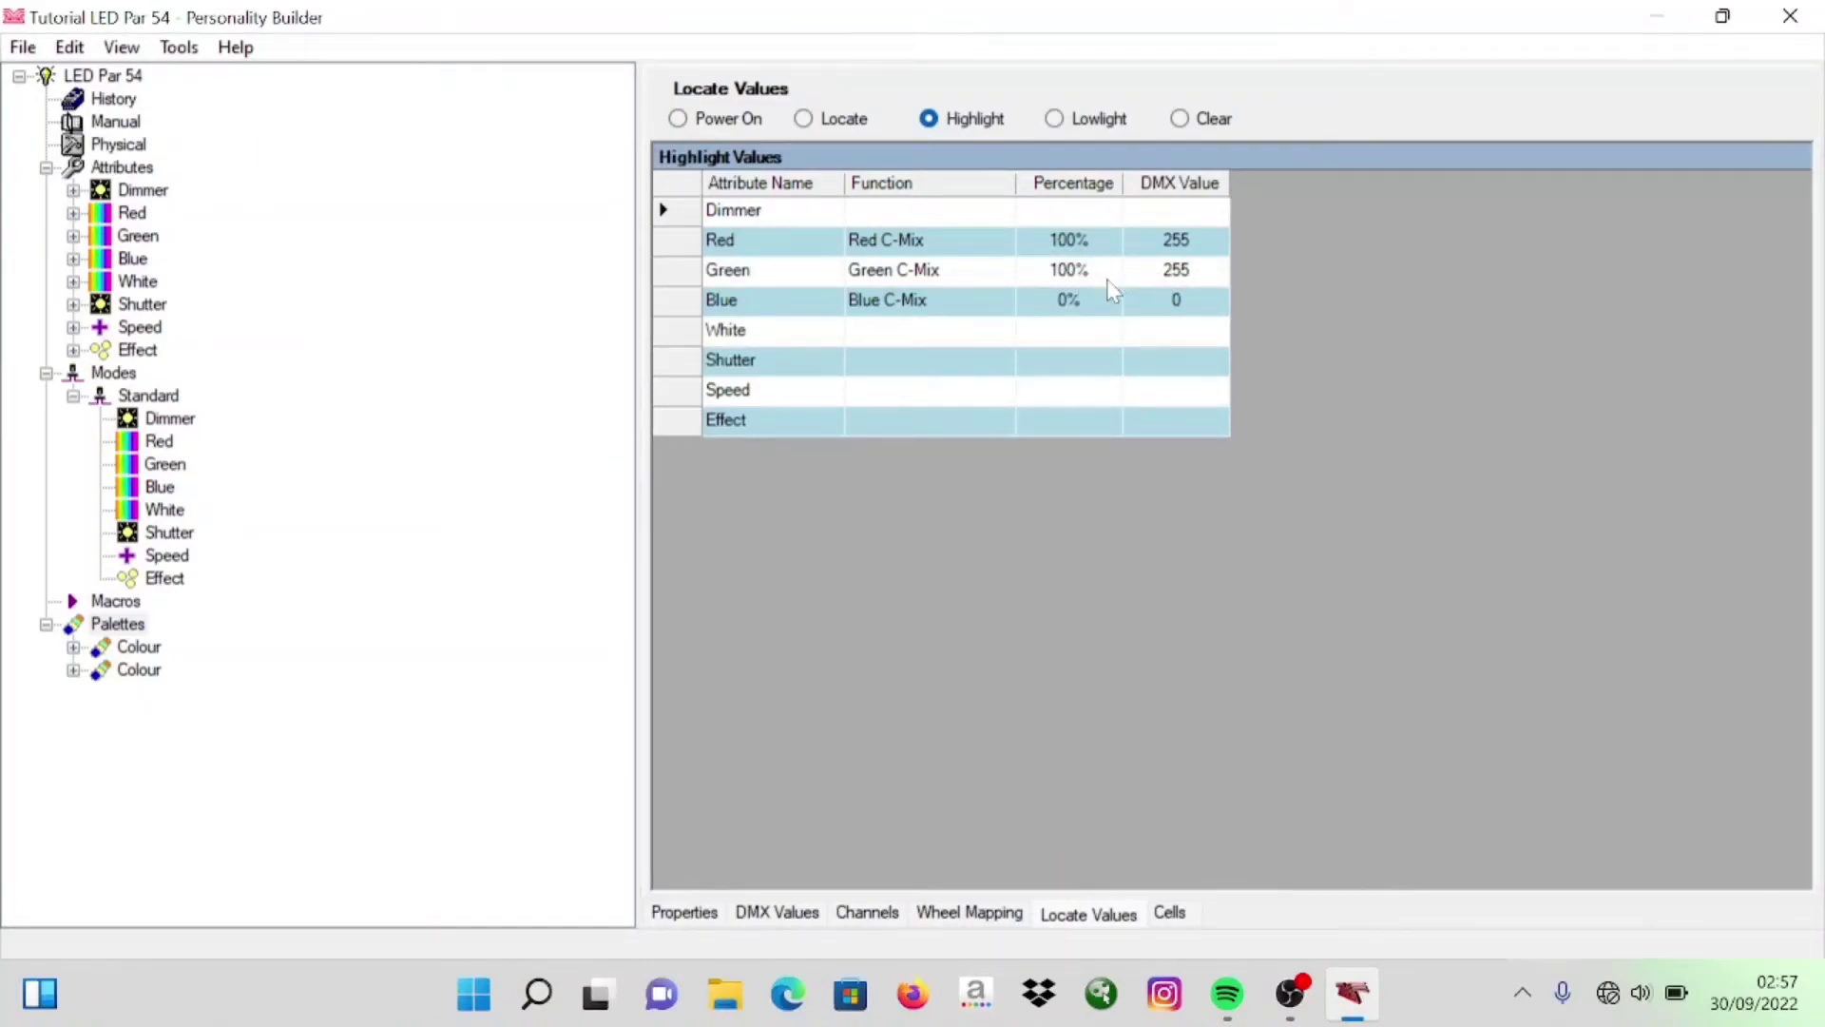
left_click(1057, 119)
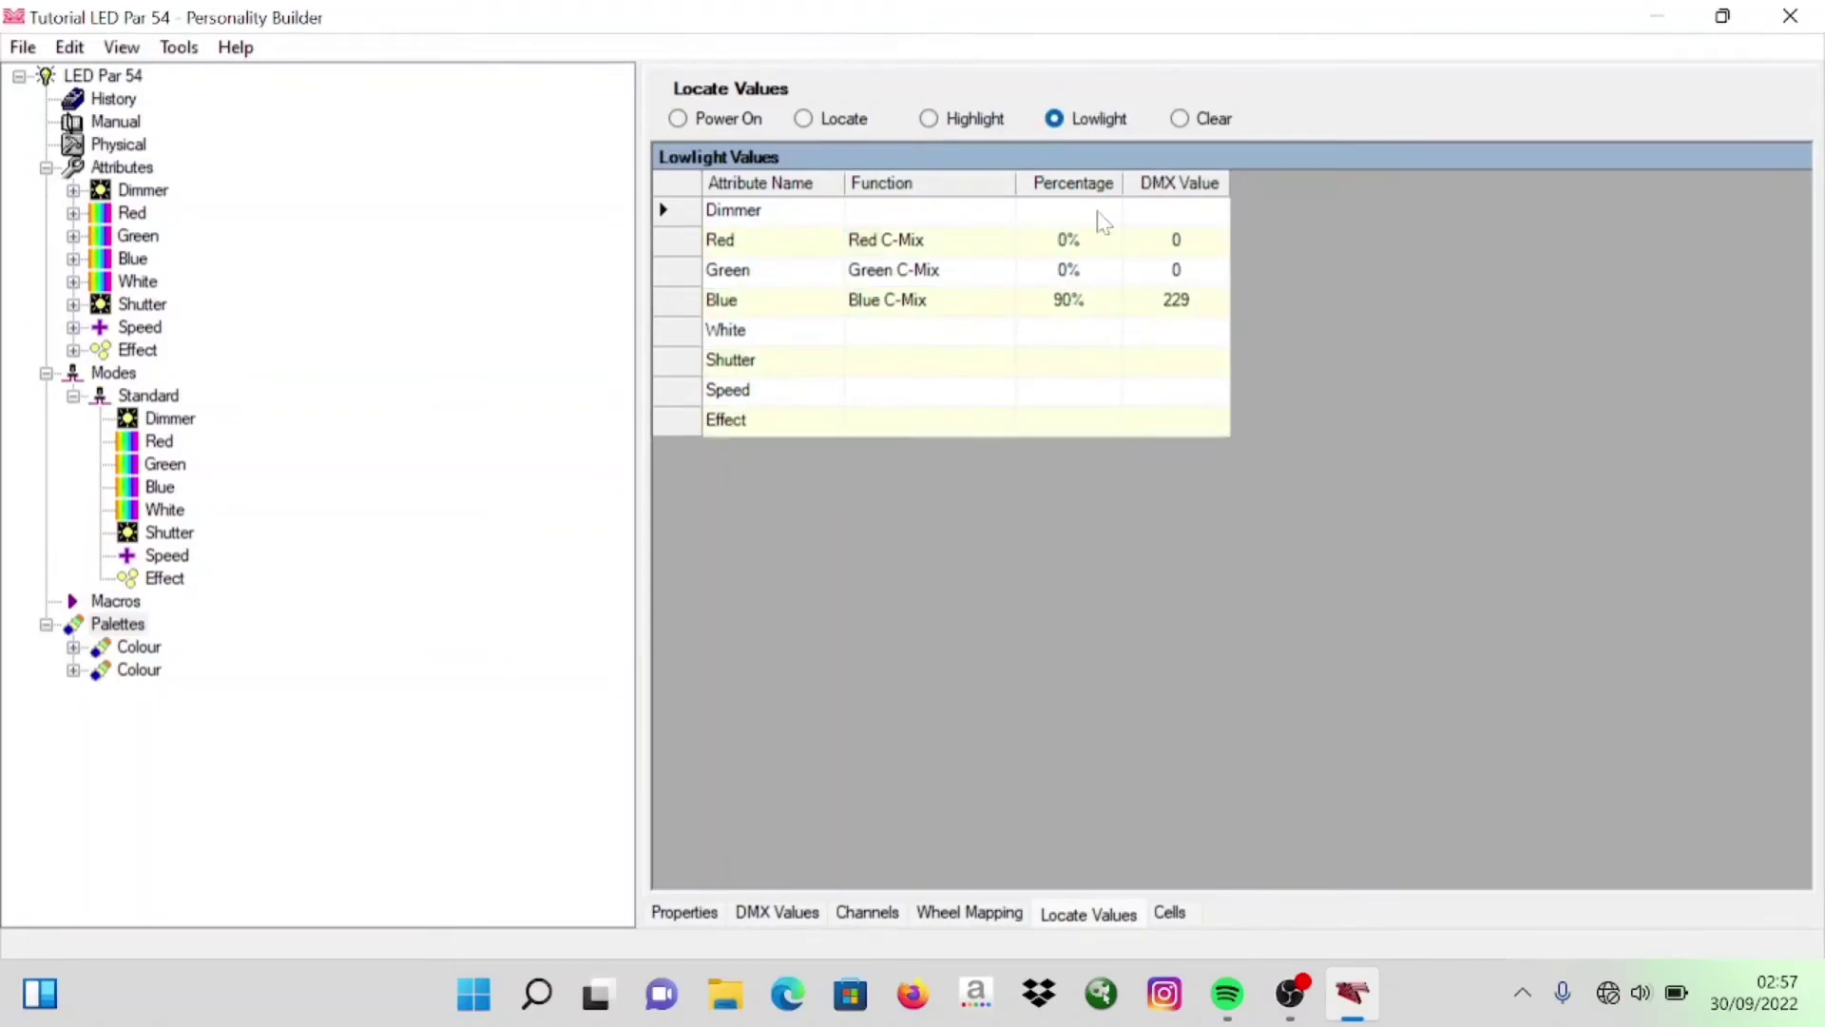
left_click(1180, 119)
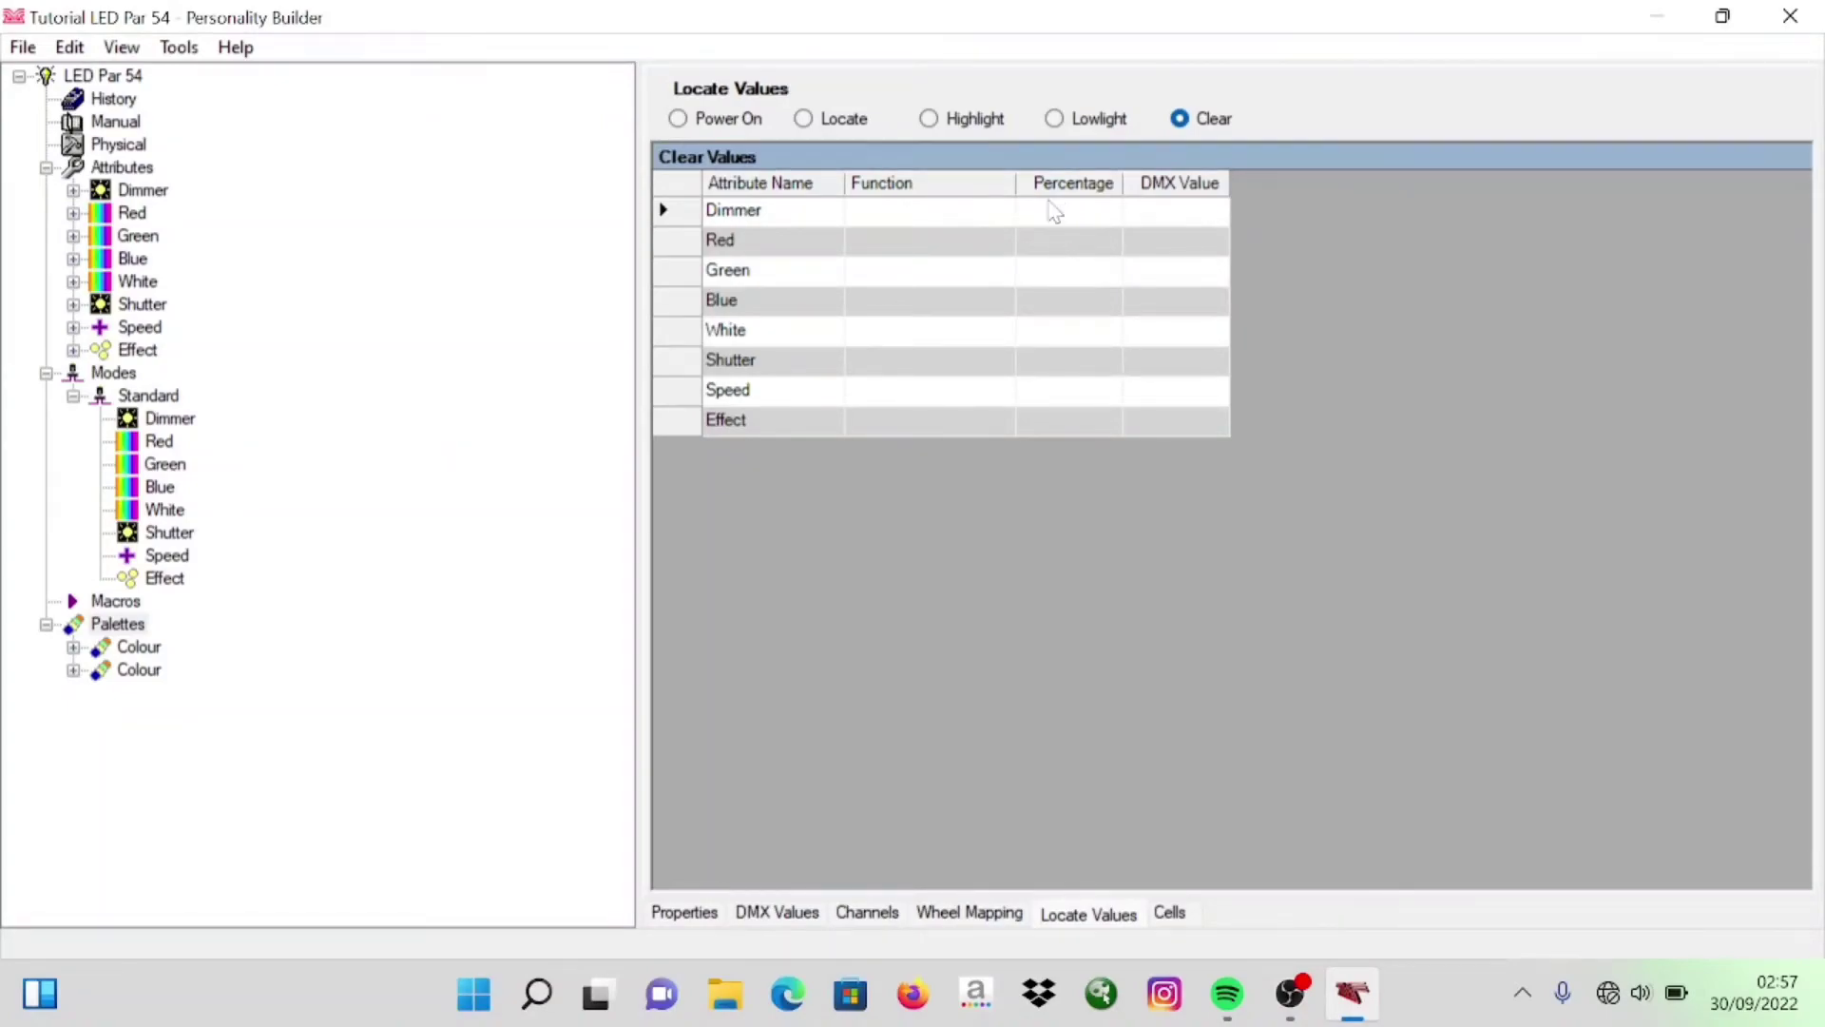
left_click(1156, 244)
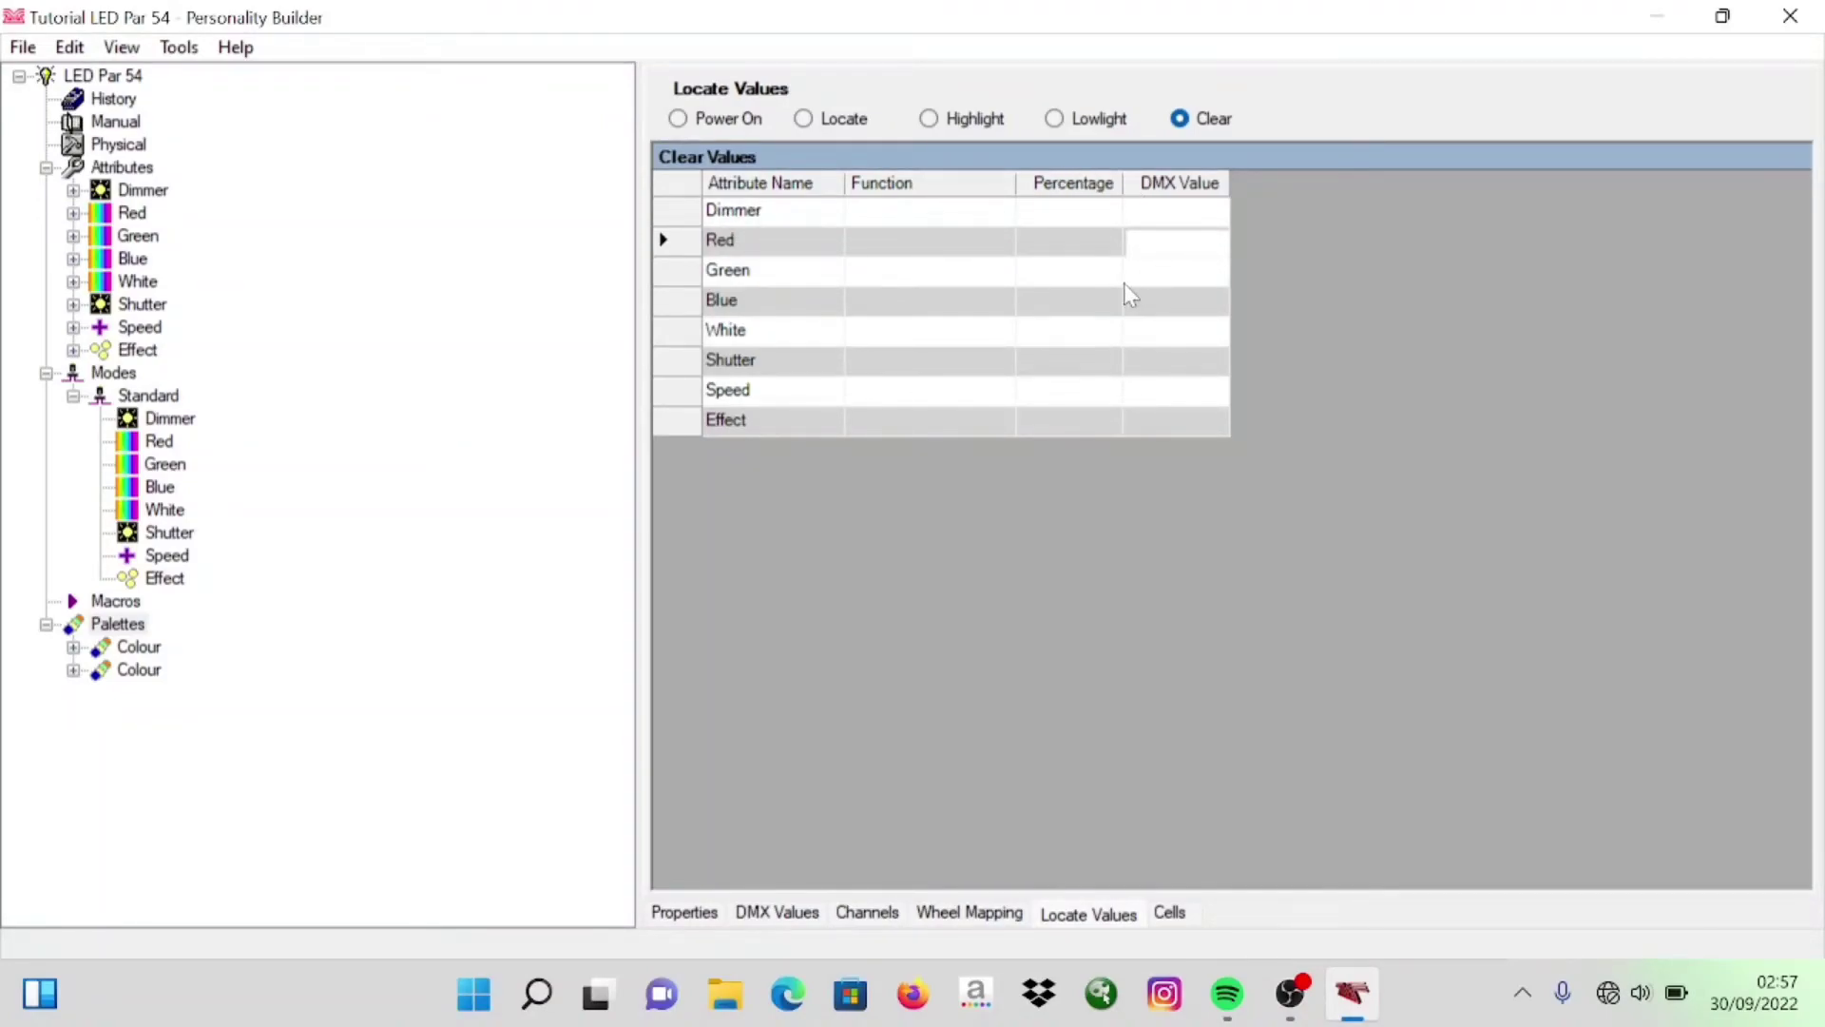
left_click(1150, 300)
left_click(1178, 330)
left_click(1178, 360)
left_click(1177, 390)
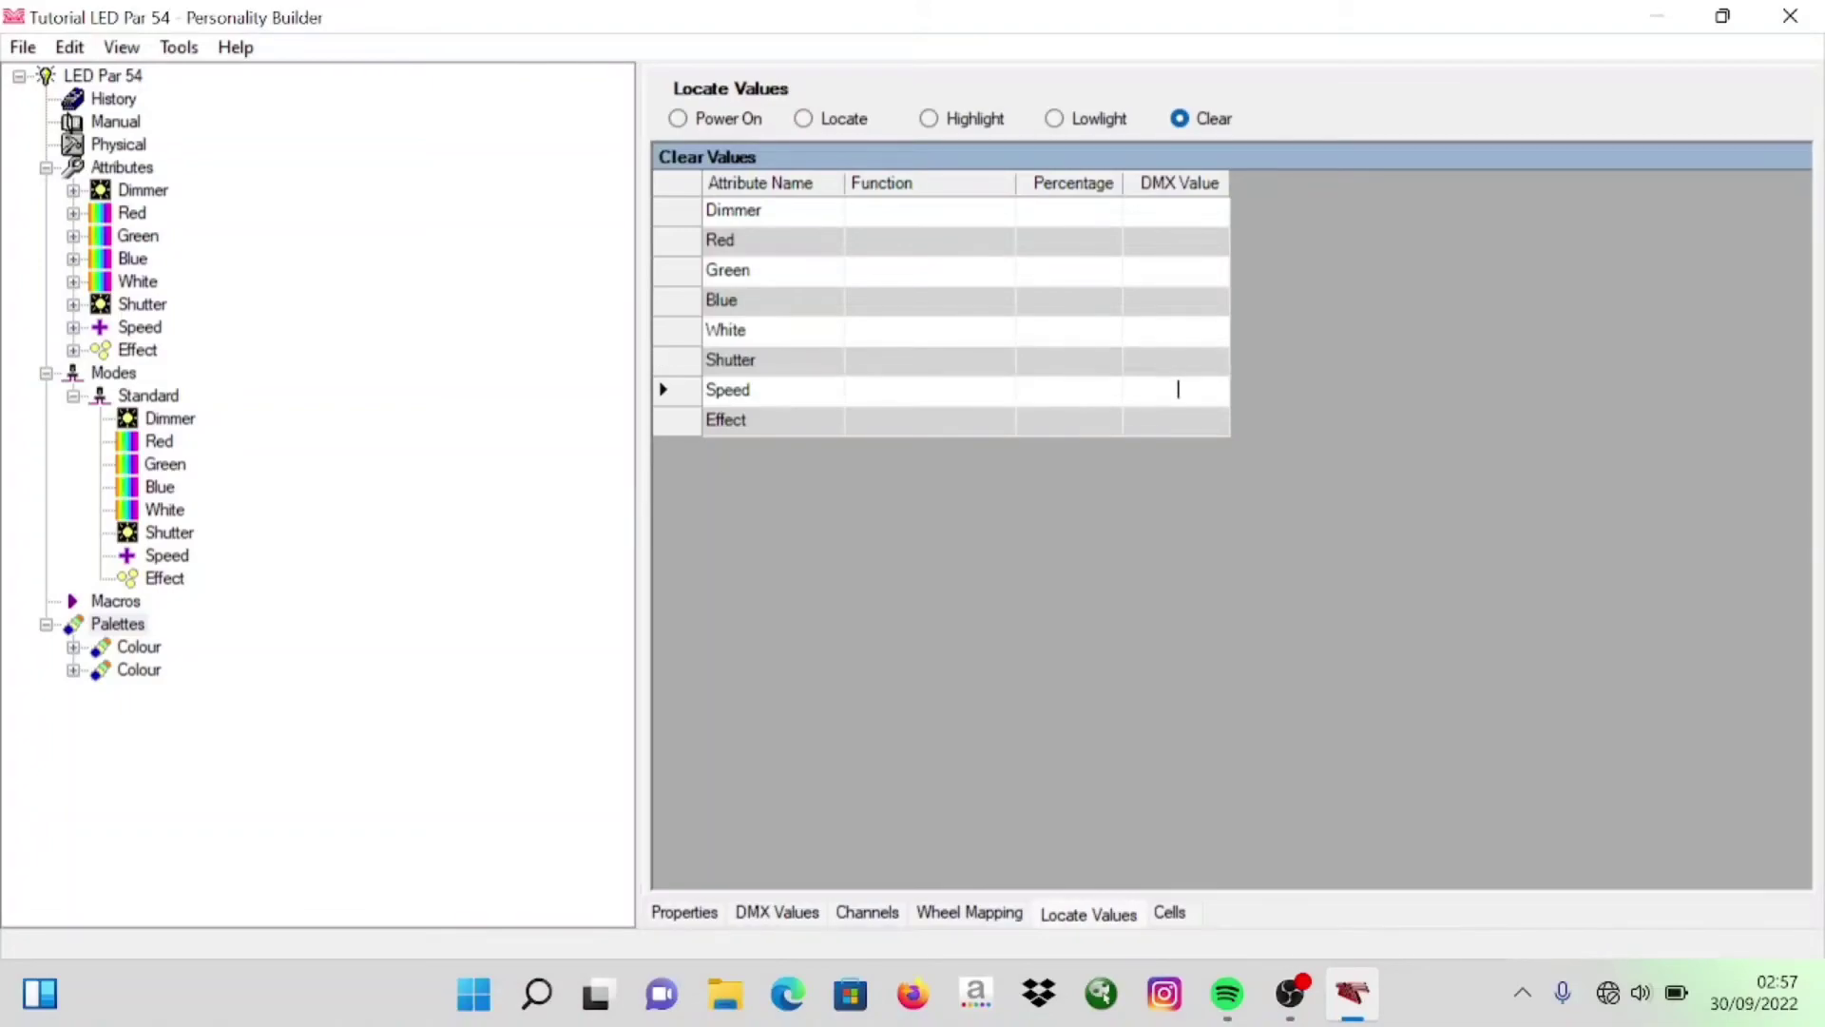
left_click(730, 121)
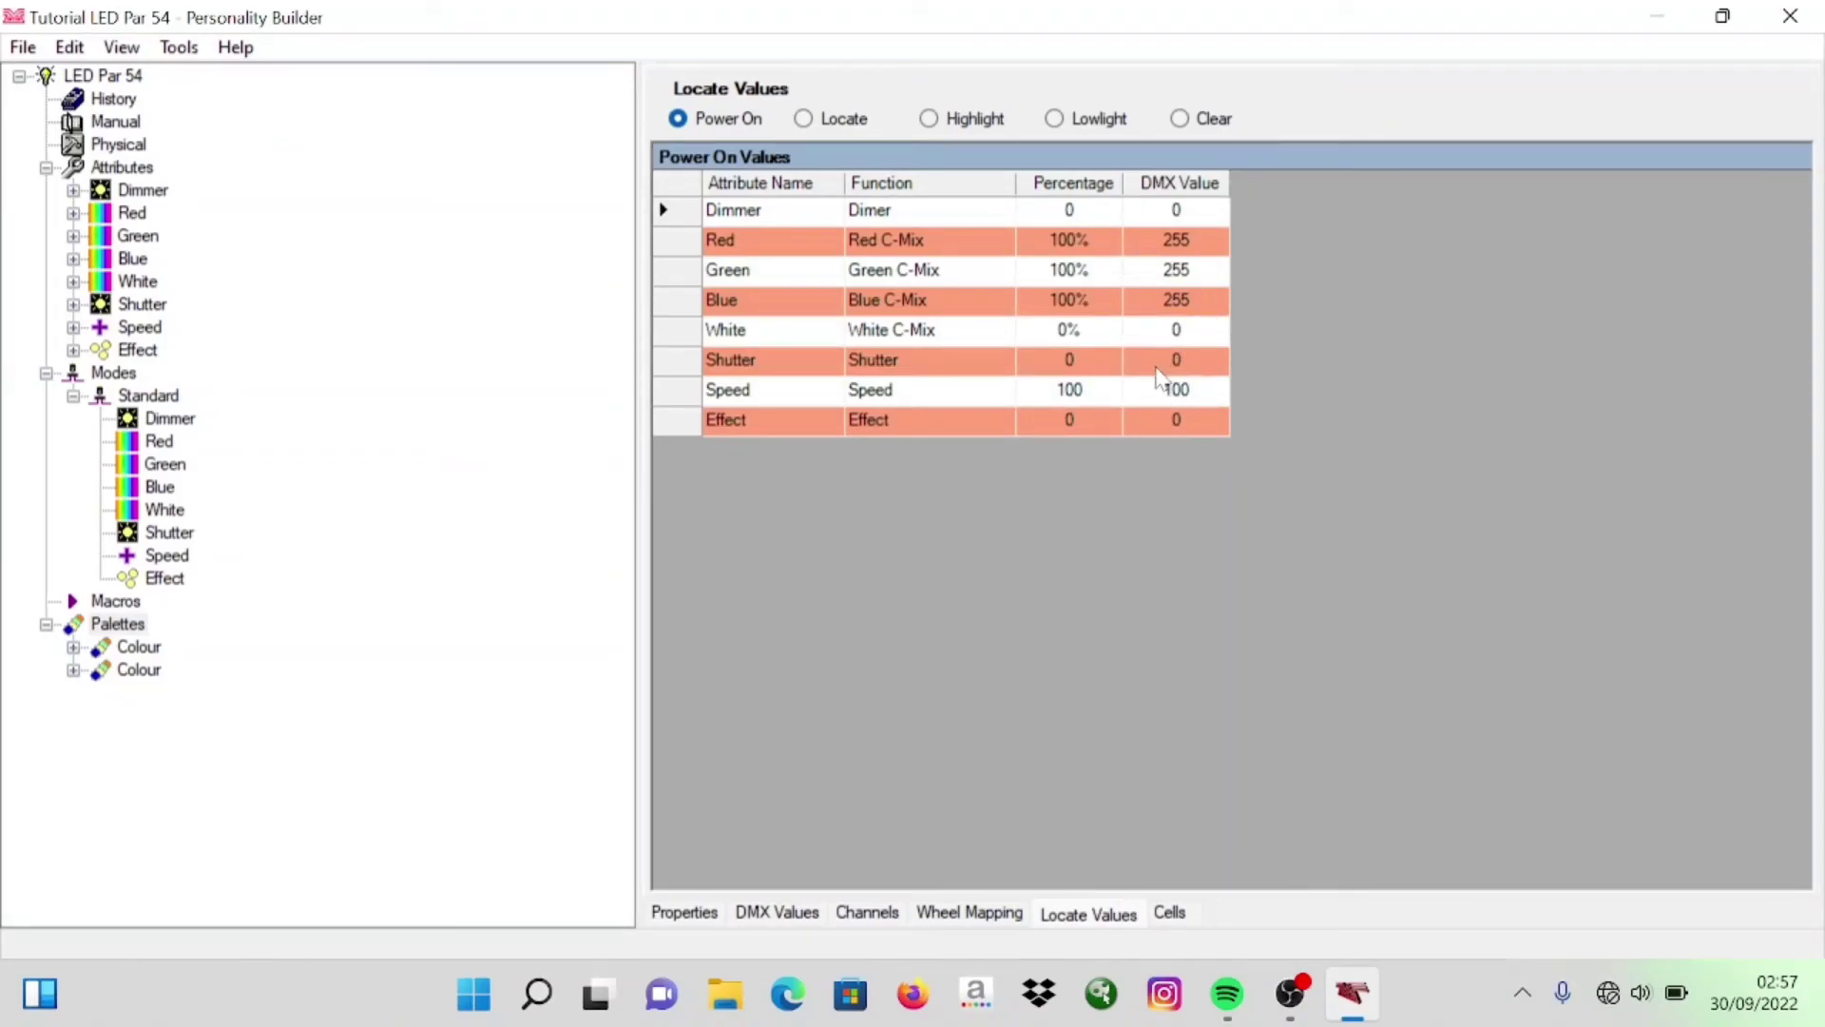
Save the personality in the Downloads folder as Tutorial_LED Par 54, using the D4 Personality file type
left_click(268, 255)
left_click(25, 49)
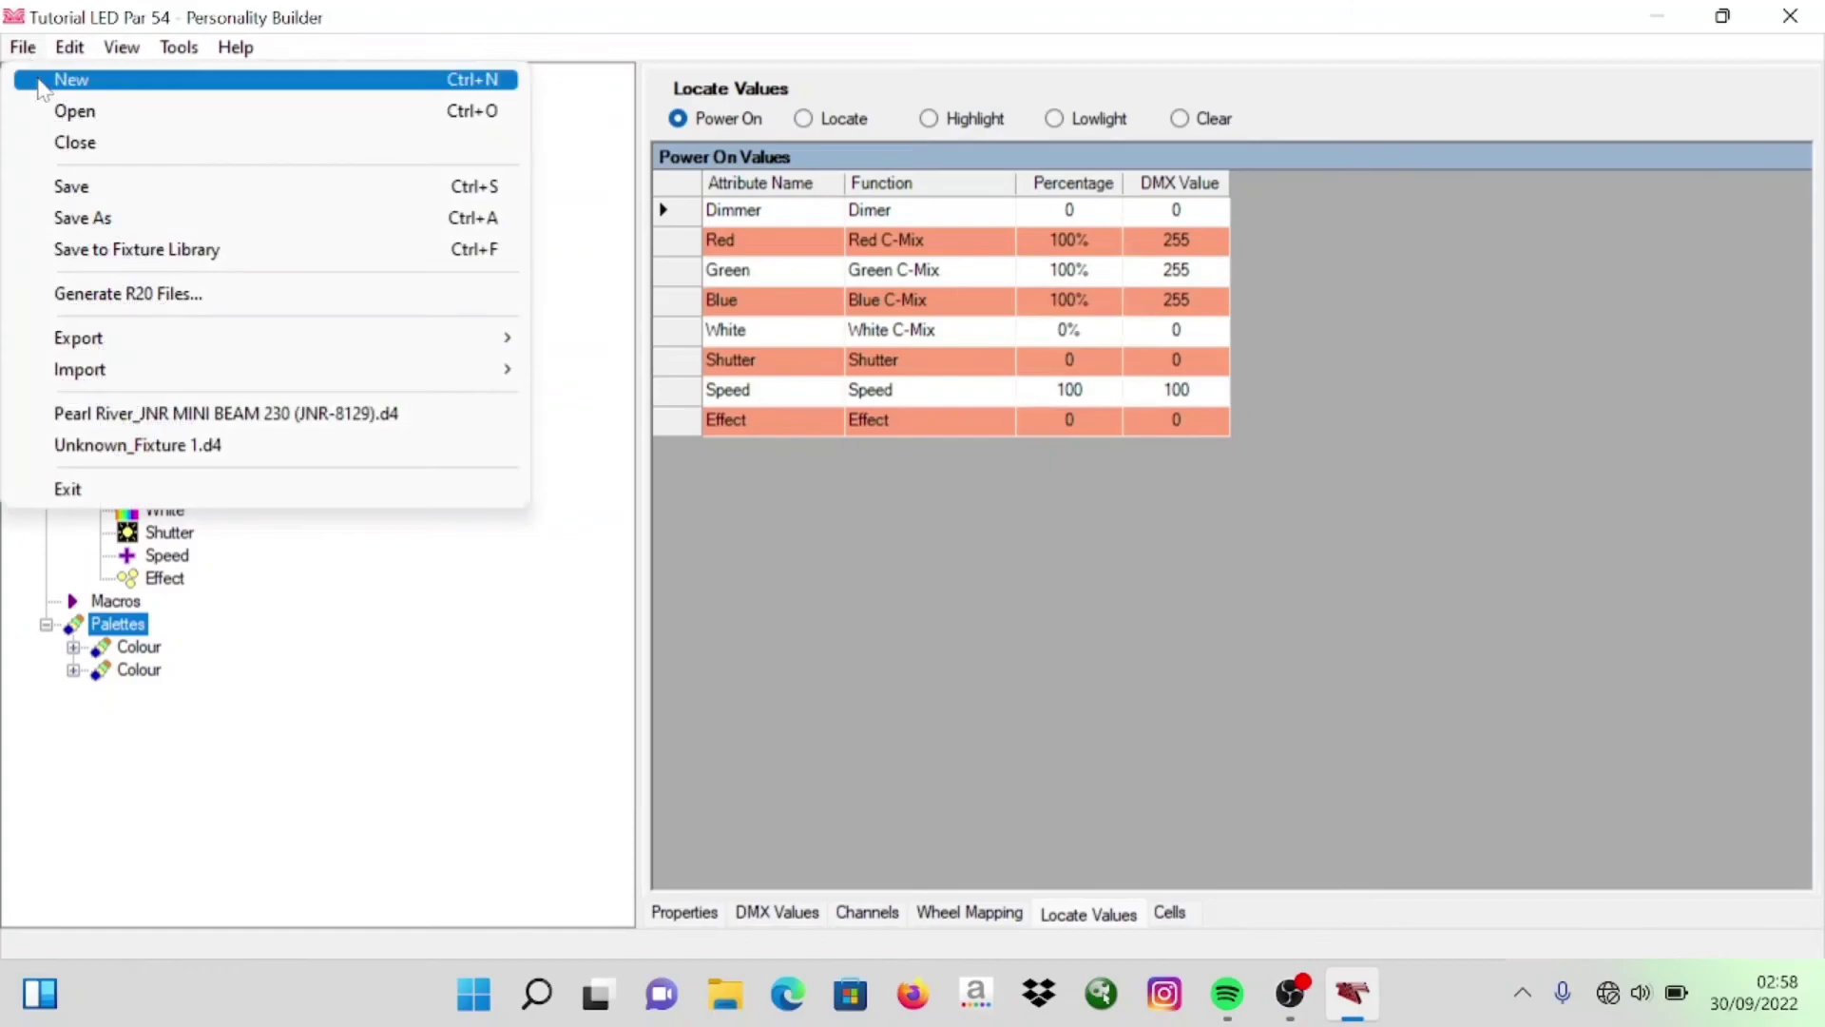
left_click(104, 219)
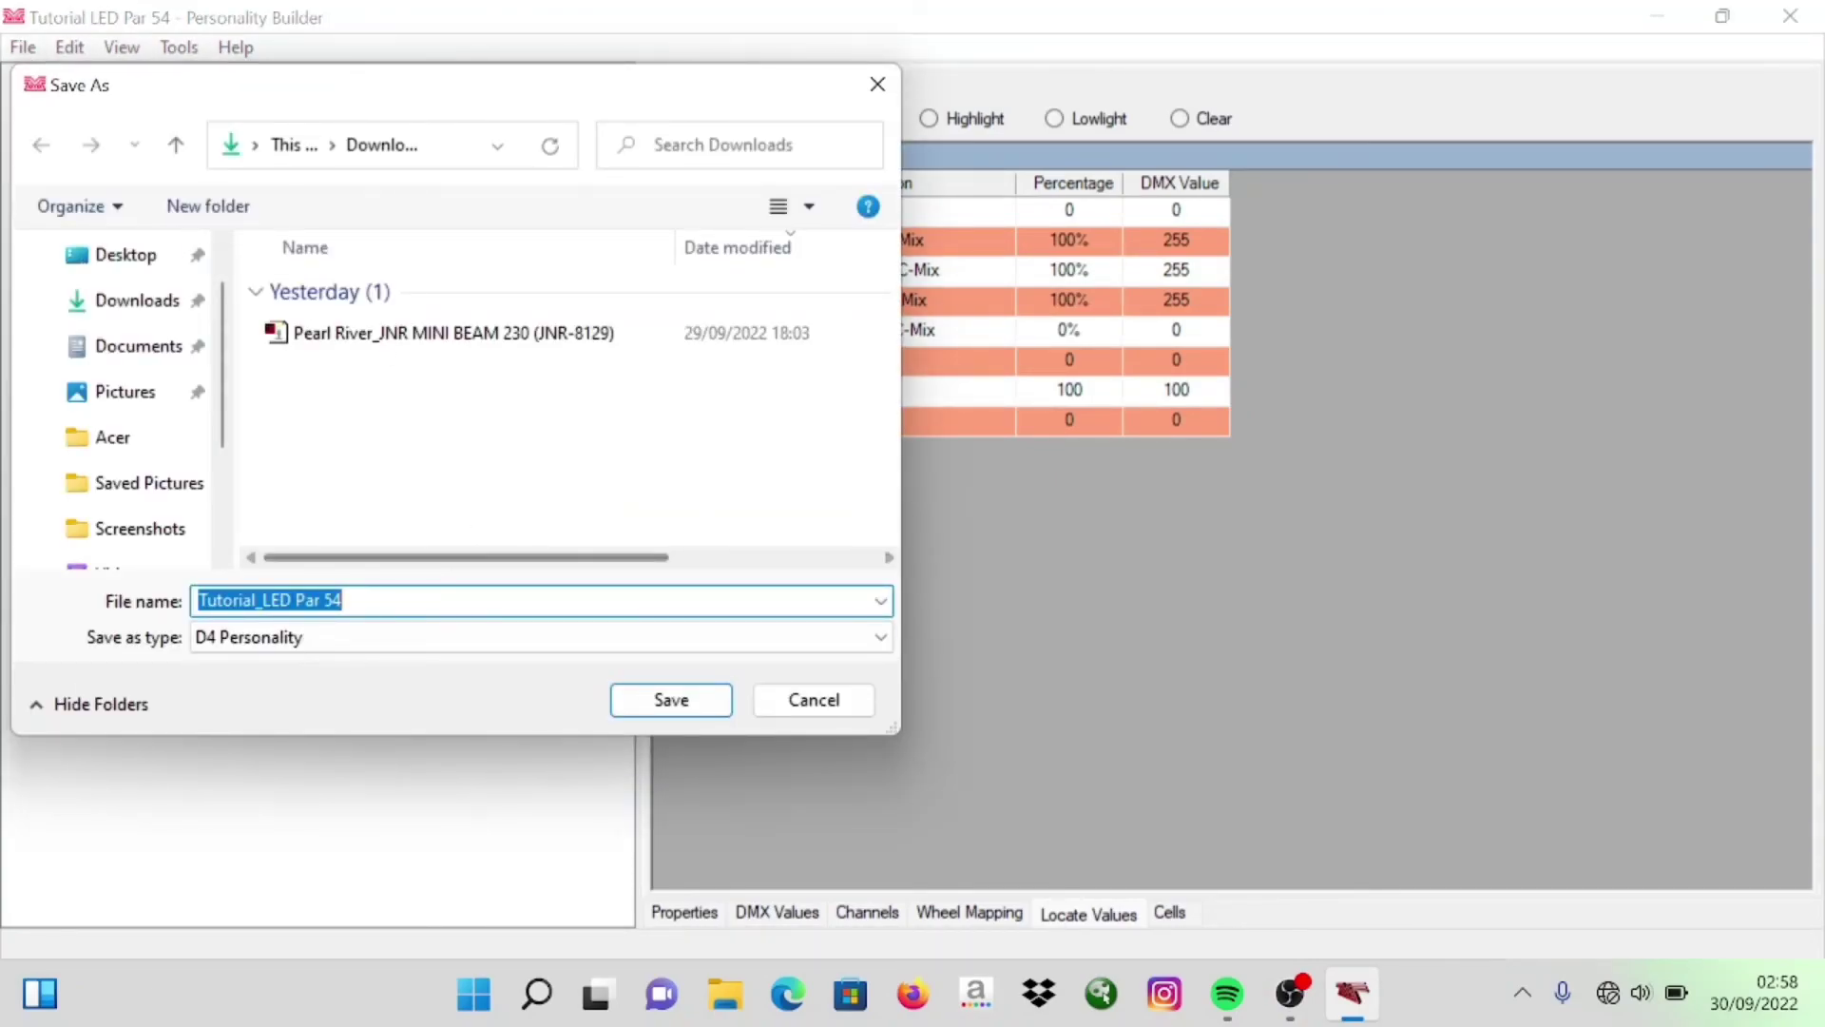
left_click(347, 600)
left_click(458, 645)
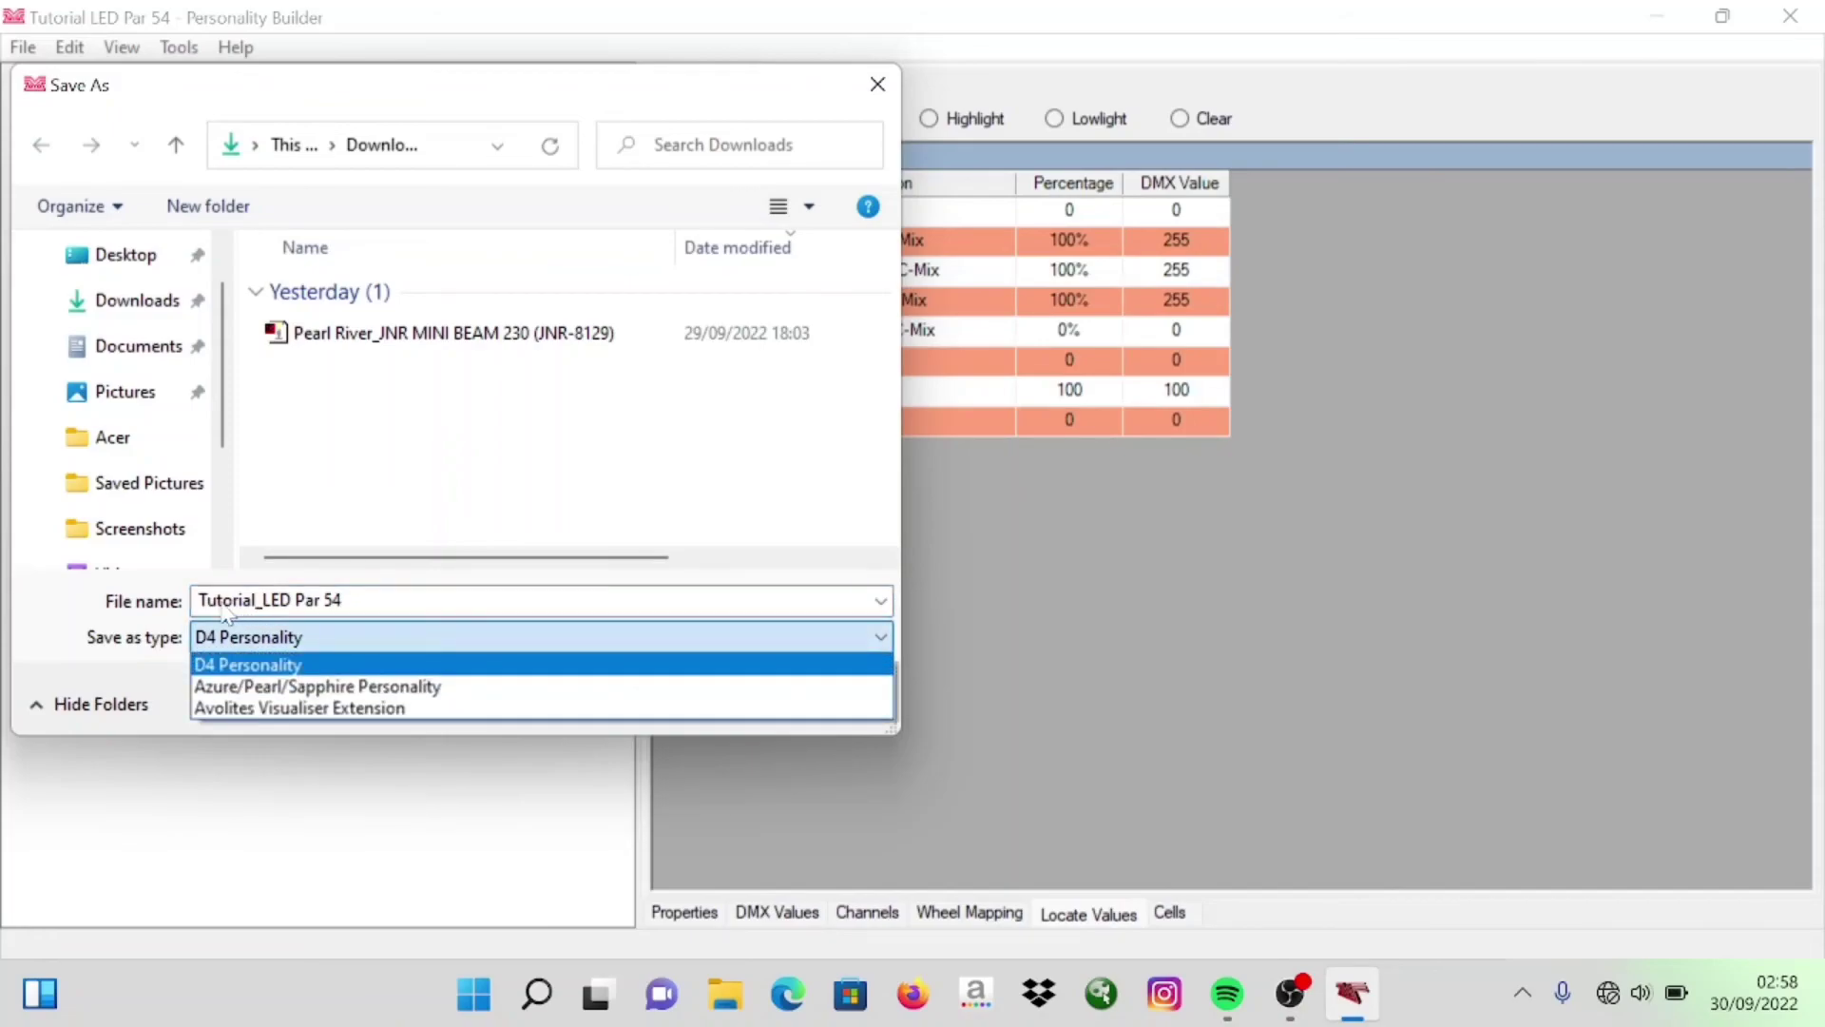
left_click(446, 658)
left_click(461, 656)
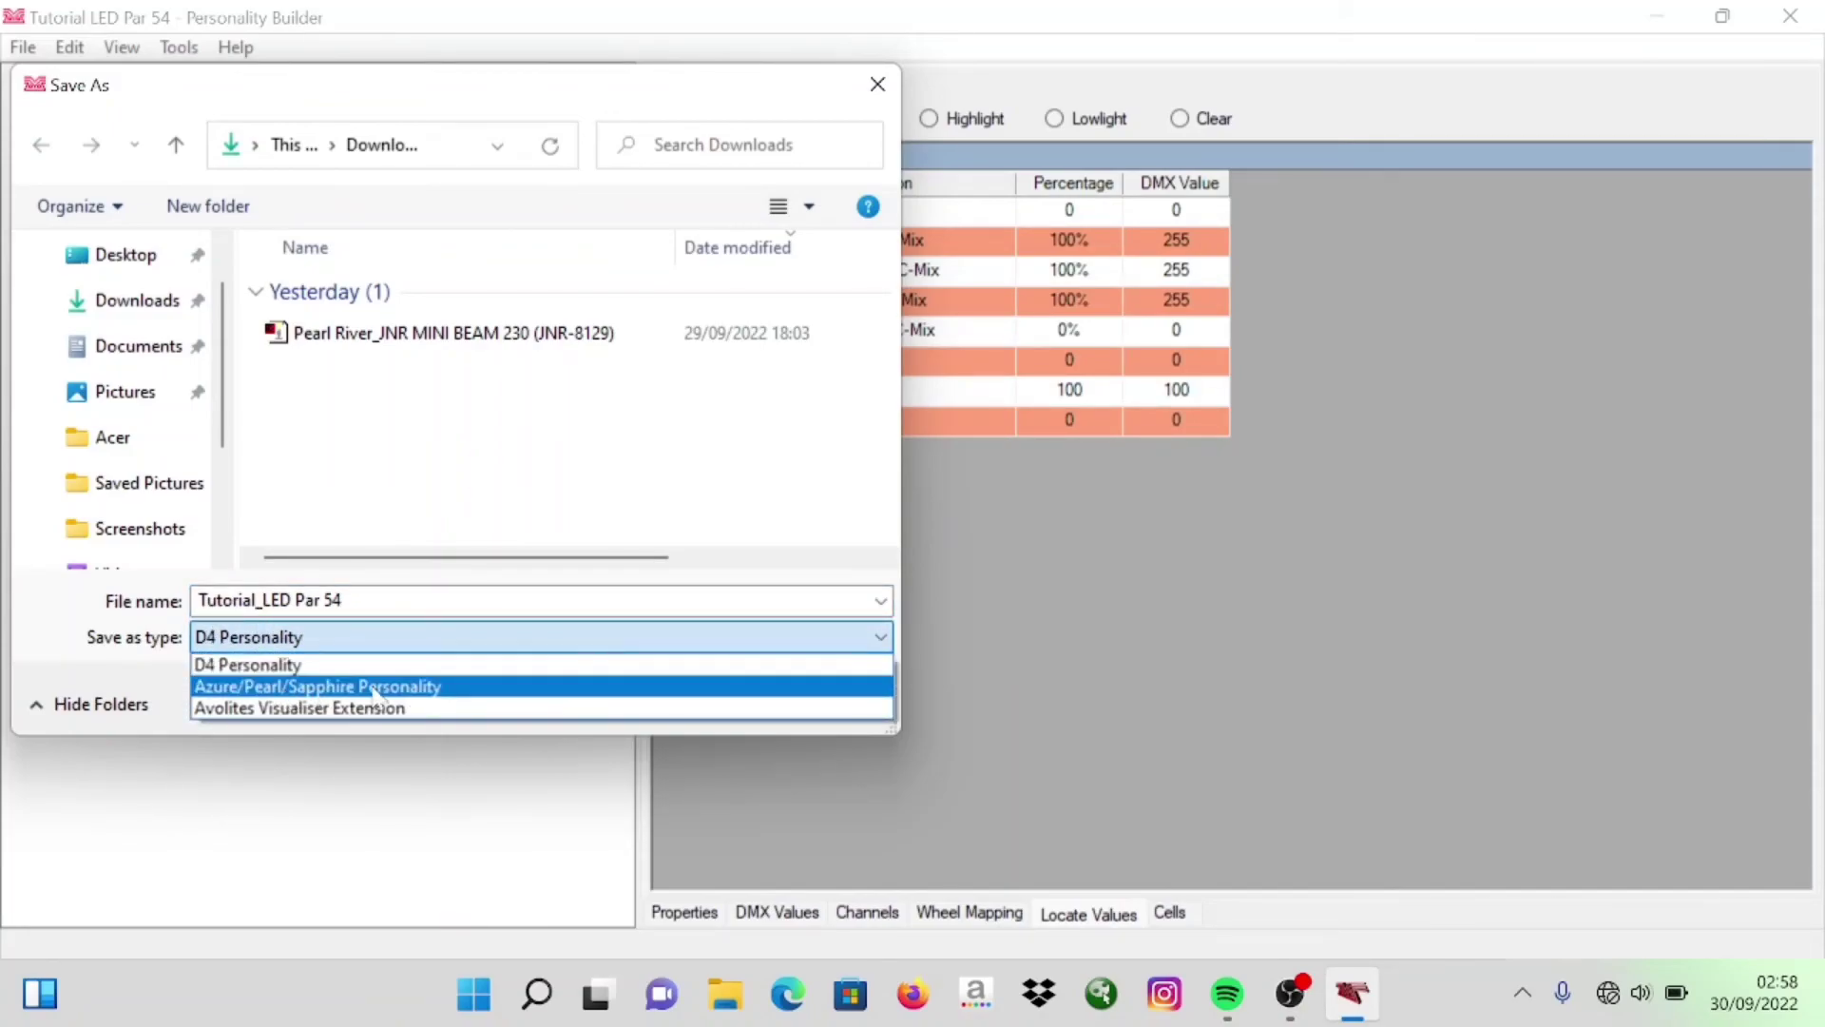
left_click(436, 643)
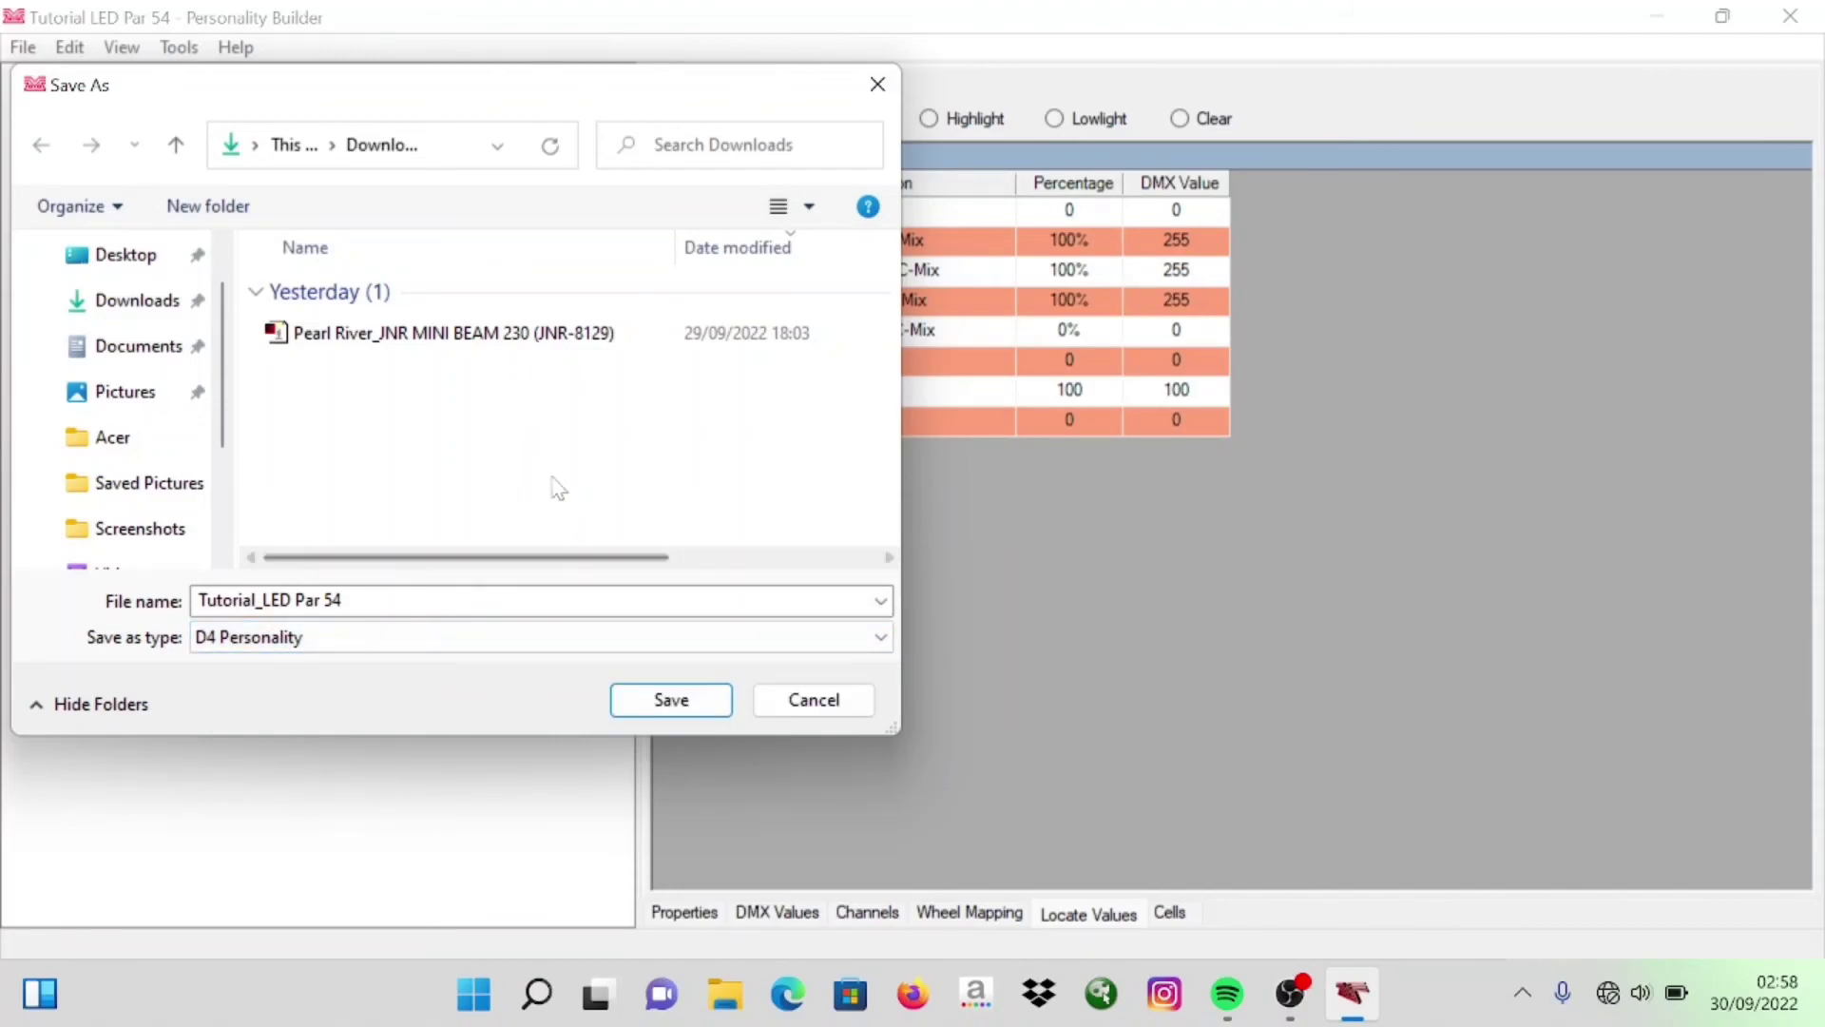
left_click(670, 700)
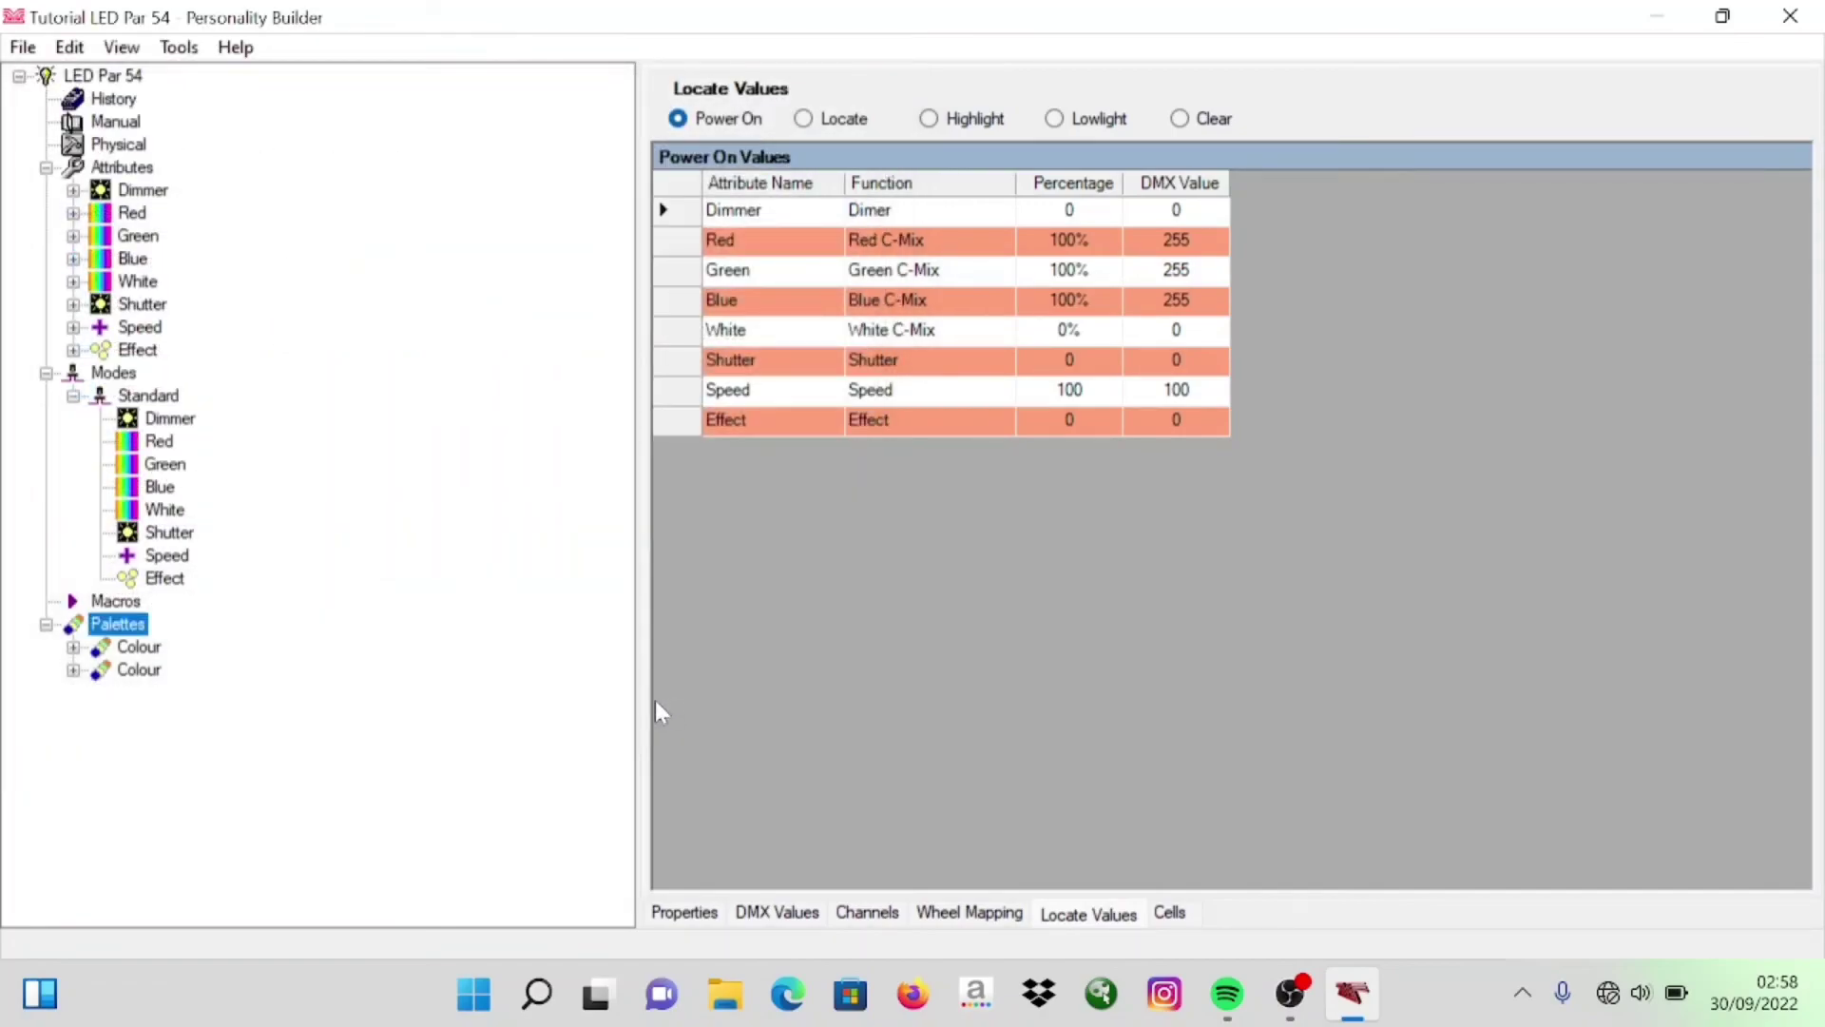